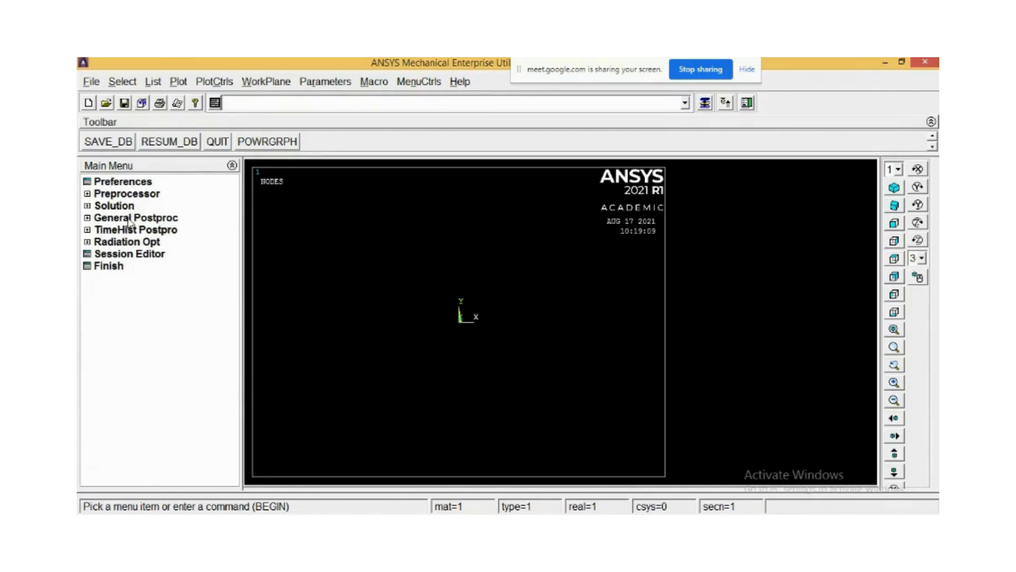
- Set the GUI filtering preferences to show only the Structural discipline
{"action": "left_click", "coordinate": [108, 183]}
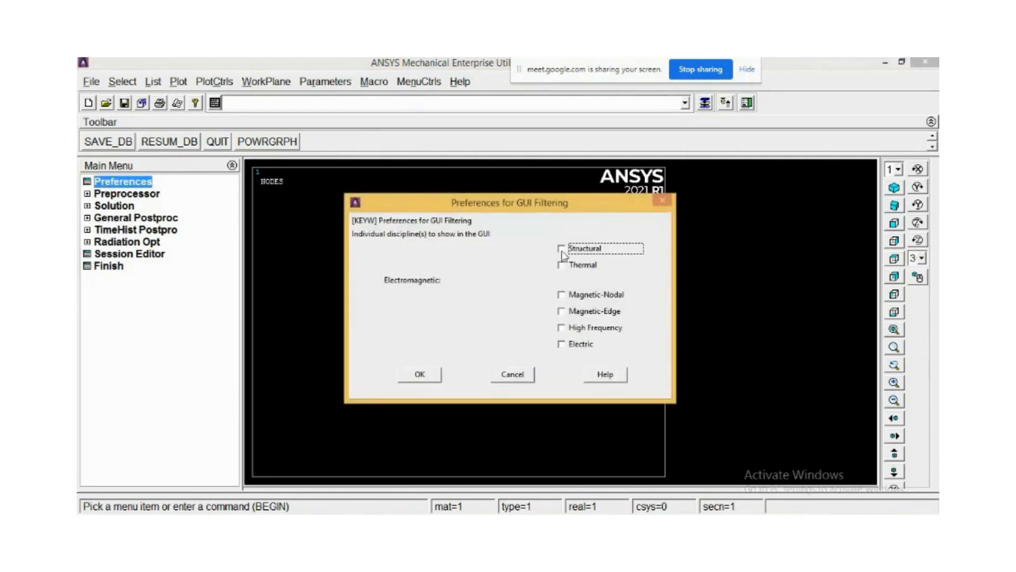
{"action": "left_click", "coordinate": [562, 249]}
{"action": "left_click", "coordinate": [433, 376]}
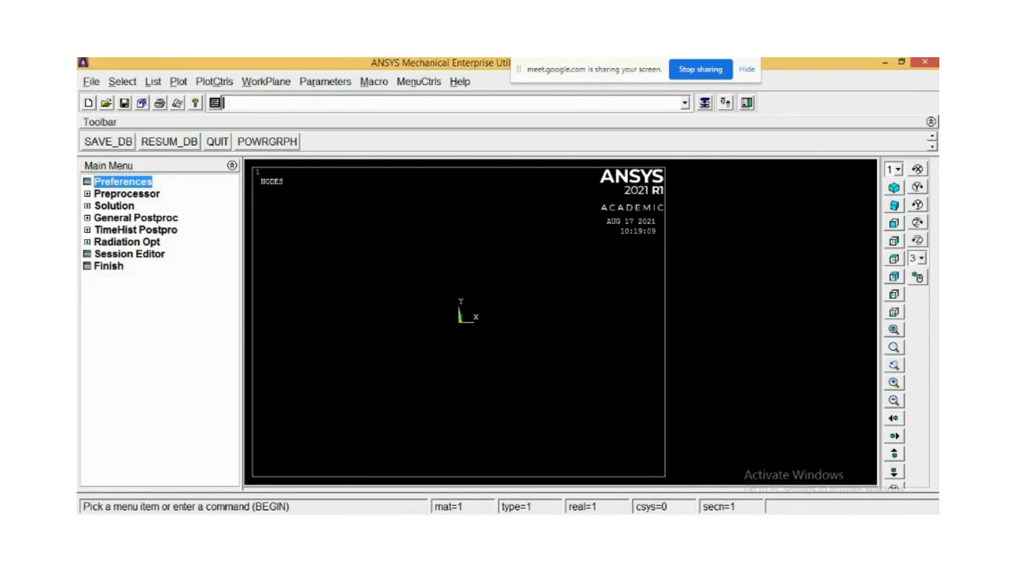
- Open the file New Microsoft PowerPoint Presentation from the A4 folder on the desktop
{"action": "left_click", "coordinate": [285, 526]}
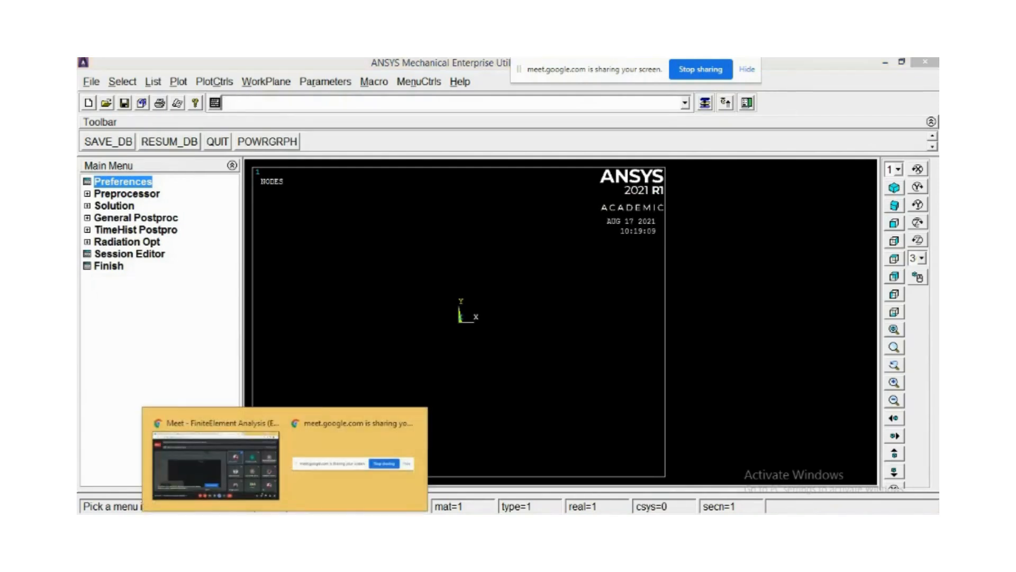
{"action": "left_click", "coordinate": [247, 526]}
{"action": "left_click", "coordinate": [313, 258]}
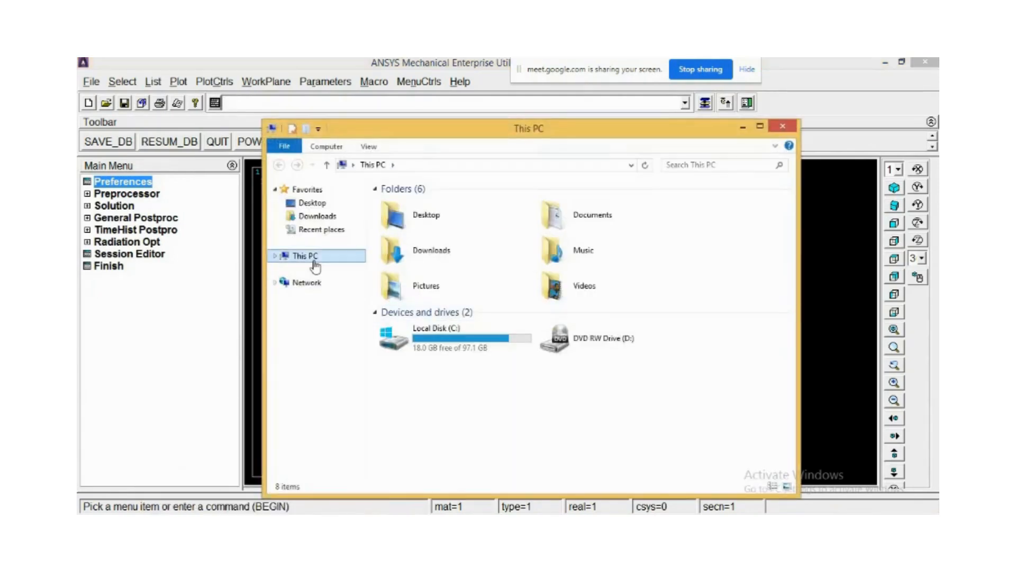
{"action": "left_click", "coordinate": [311, 207]}
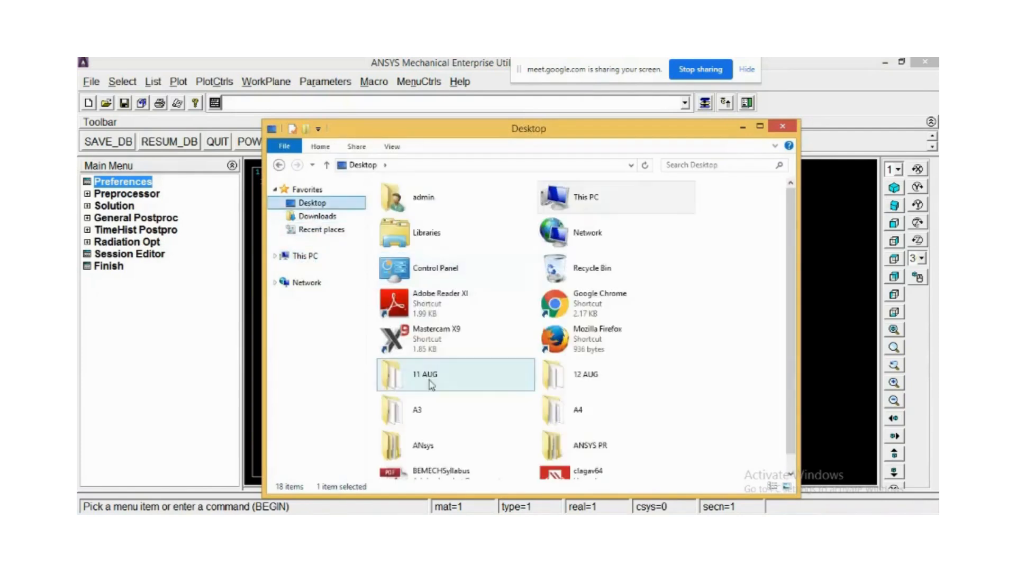
{"action": "double_click", "coordinate": [580, 414]}
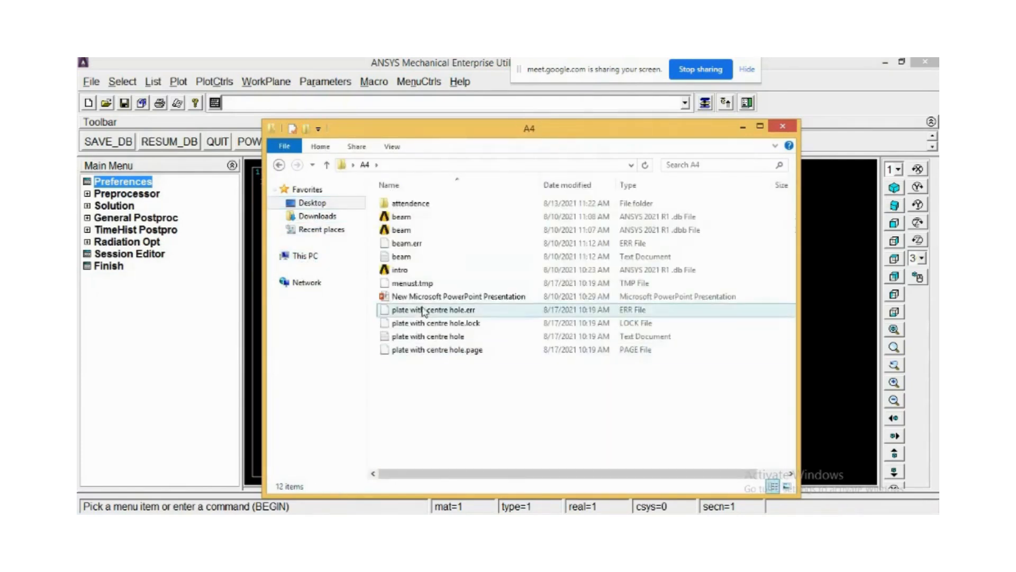
{"action": "double_click", "coordinate": [434, 297]}
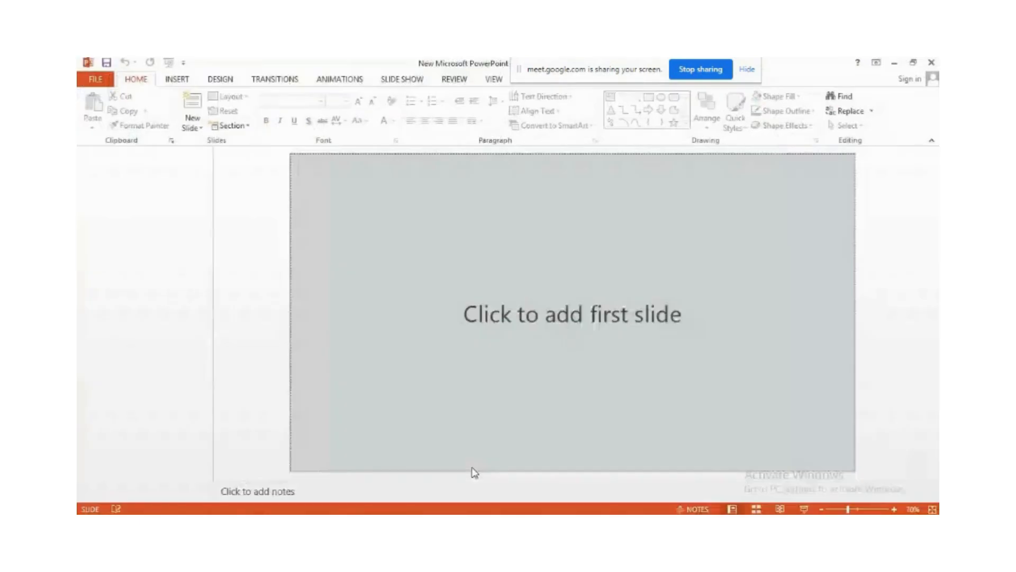
- Add two slides to the presentation and start the slide show from slide 2
{"action": "left_click", "coordinate": [175, 189]}
{"action": "key", "text": "Return"}
{"action": "key", "text": "Return"}
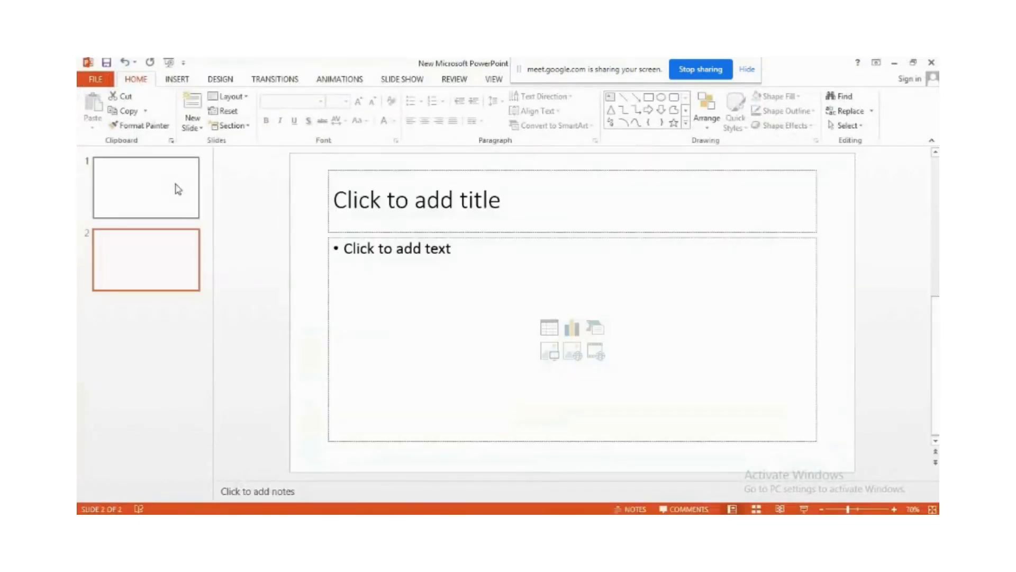
{"action": "left_click", "coordinate": [801, 509]}
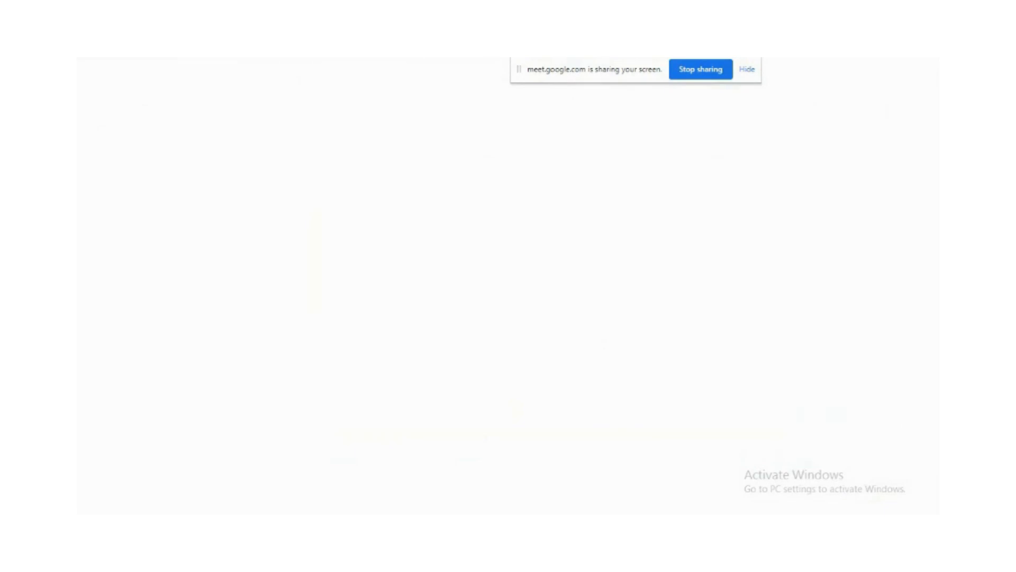
- Sketch a rectangular plate with a circular centre hole on the blank slide using the red Pen
{"action": "left_click", "coordinate": [136, 520]}
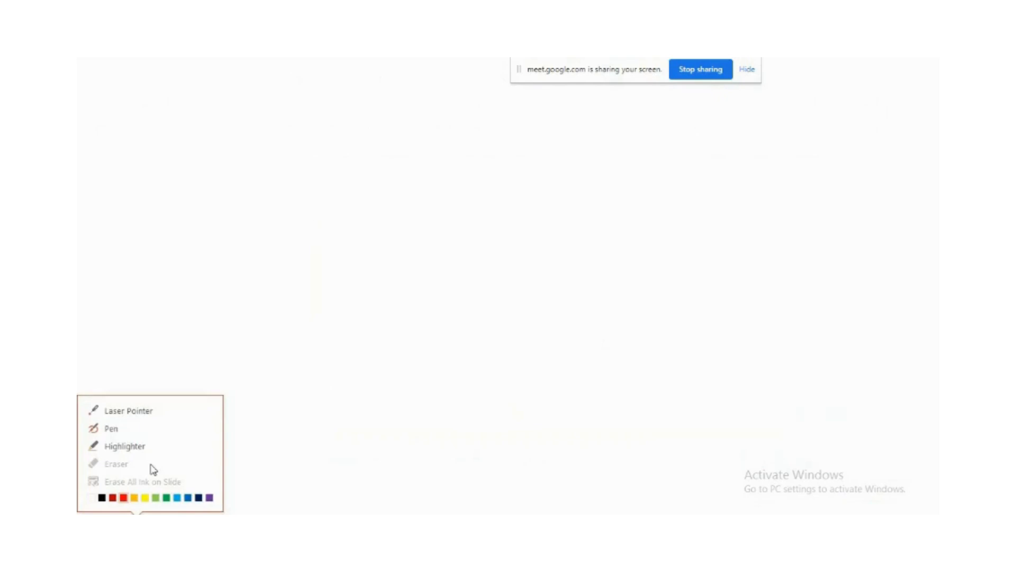
{"action": "left_click", "coordinate": [117, 430]}
{"action": "mouse_move", "coordinate": [360, 184]}
{"action": "left_mouse_down"}
{"action": "mouse_move", "coordinate": [366, 324]}
{"action": "mouse_move", "coordinate": [567, 180]}
{"action": "mouse_move", "coordinate": [579, 296]}
{"action": "mouse_move", "coordinate": [390, 336]}
{"action": "mouse_move", "coordinate": [377, 337]}
{"action": "mouse_move", "coordinate": [368, 317]}
{"action": "left_mouse_up"}
{"action": "mouse_move", "coordinate": [461, 222]}
{"action": "left_mouse_down"}
{"action": "mouse_move", "coordinate": [448, 242]}
{"action": "mouse_move", "coordinate": [454, 279]}
{"action": "mouse_move", "coordinate": [501, 271]}
{"action": "mouse_move", "coordinate": [492, 220]}
{"action": "mouse_move", "coordinate": [457, 222]}
{"action": "left_mouse_up"}
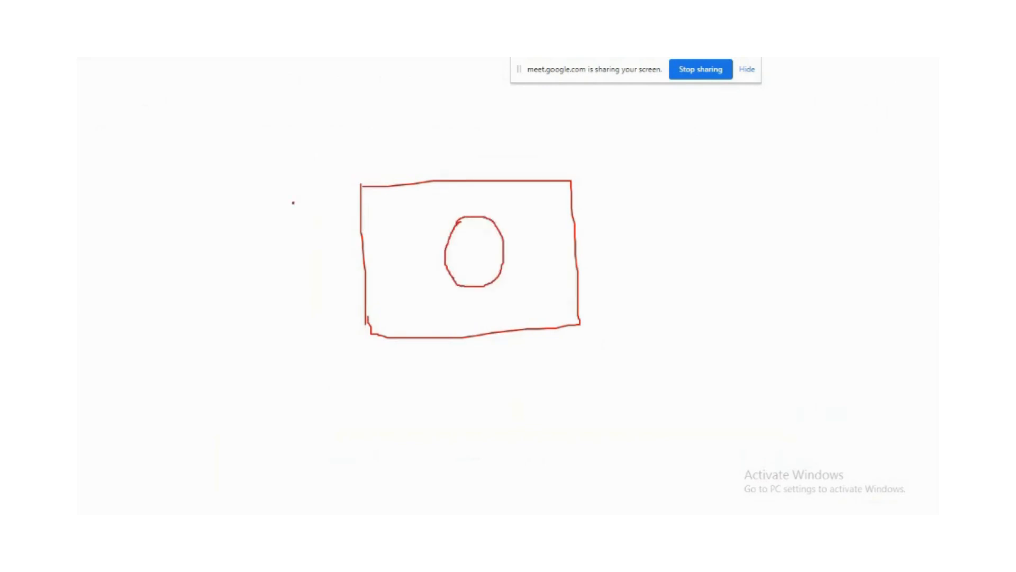
- Draw height and length dimension lines around the plate and write their values, with 250 for the height
{"action": "mouse_move", "coordinate": [284, 193]}
{"action": "left_mouse_down"}
{"action": "mouse_move", "coordinate": [316, 190]}
{"action": "mouse_move", "coordinate": [311, 350]}
{"action": "left_mouse_up"}
{"action": "left_click_drag", "start_coordinate": [298, 350], "coordinate": [322, 348]}
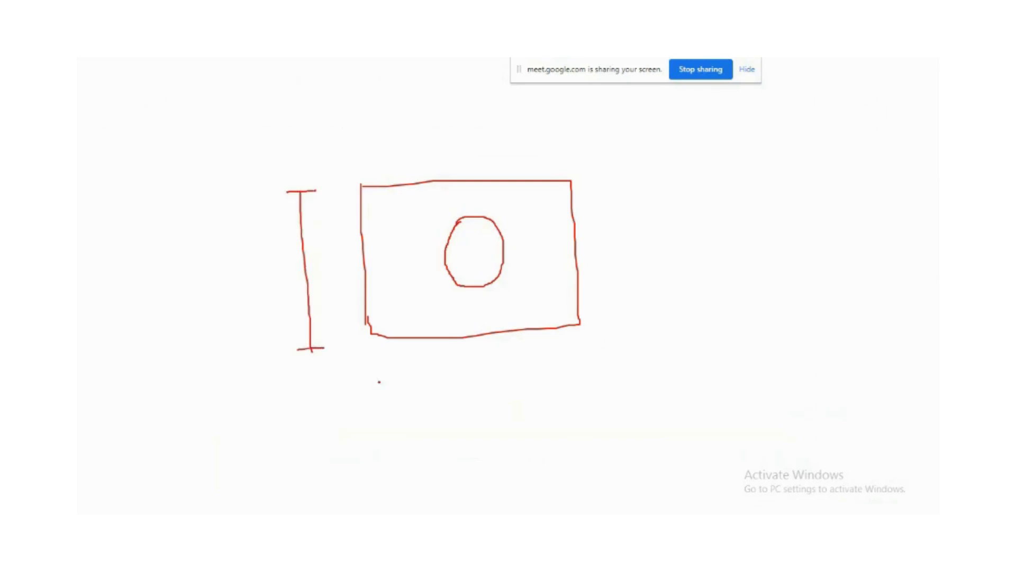
{"action": "mouse_move", "coordinate": [375, 379]}
{"action": "left_mouse_down"}
{"action": "mouse_move", "coordinate": [382, 413]}
{"action": "mouse_move", "coordinate": [596, 388]}
{"action": "left_mouse_up"}
{"action": "left_click_drag", "start_coordinate": [586, 379], "coordinate": [586, 407]}
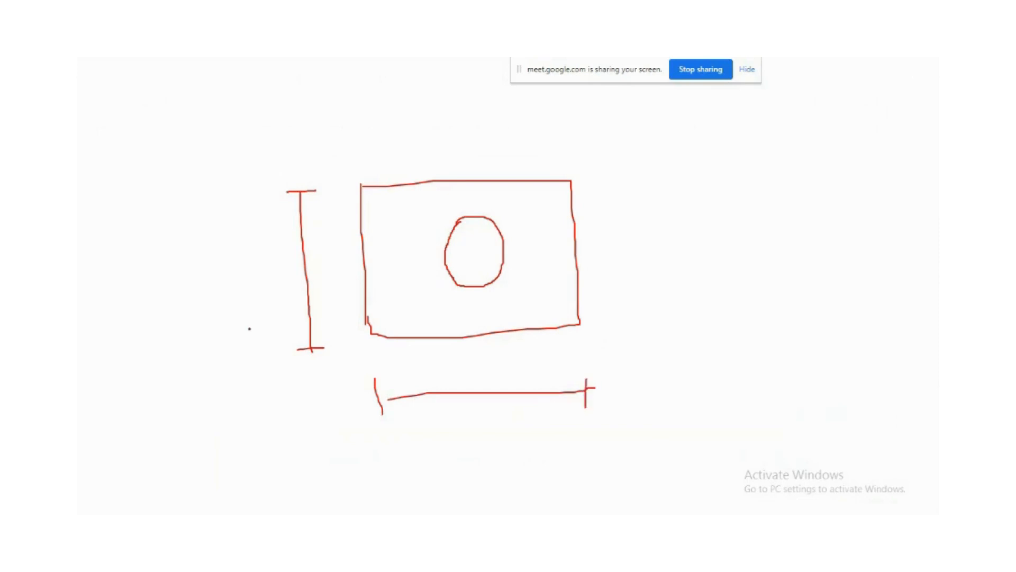
{"action": "mouse_move", "coordinate": [223, 271]}
{"action": "left_mouse_down"}
{"action": "mouse_move", "coordinate": [253, 288]}
{"action": "mouse_move", "coordinate": [254, 263]}
{"action": "mouse_move", "coordinate": [254, 294]}
{"action": "left_mouse_up"}
{"action": "mouse_move", "coordinate": [281, 264]}
{"action": "left_mouse_down"}
{"action": "mouse_move", "coordinate": [294, 276]}
{"action": "mouse_move", "coordinate": [282, 267]}
{"action": "left_mouse_up"}
{"action": "mouse_move", "coordinate": [458, 360]}
{"action": "left_mouse_down"}
{"action": "mouse_move", "coordinate": [466, 370]}
{"action": "mouse_move", "coordinate": [443, 390]}
{"action": "mouse_move", "coordinate": [490, 359]}
{"action": "mouse_move", "coordinate": [513, 360]}
{"action": "left_mouse_up"}
- Add the plate's depth edges and label the thickness 5 m with a leader line
{"action": "mouse_move", "coordinate": [364, 183]}
{"action": "left_mouse_down"}
{"action": "mouse_move", "coordinate": [563, 162]}
{"action": "mouse_move", "coordinate": [574, 170]}
{"action": "mouse_move", "coordinate": [587, 318]}
{"action": "mouse_move", "coordinate": [527, 354]}
{"action": "left_mouse_up"}
{"action": "mouse_move", "coordinate": [491, 170]}
{"action": "left_mouse_down"}
{"action": "mouse_move", "coordinate": [527, 123]}
{"action": "mouse_move", "coordinate": [558, 133]}
{"action": "mouse_move", "coordinate": [548, 138]}
{"action": "left_mouse_up"}
{"action": "left_click_drag", "start_coordinate": [545, 115], "coordinate": [569, 105]}
{"action": "left_click_drag", "start_coordinate": [583, 147], "coordinate": [625, 150]}
- Mark the hole's diameter with a line and value, and strike out the extra zero in the length label so it reads 250
{"action": "mouse_move", "coordinate": [442, 241]}
{"action": "left_mouse_down"}
{"action": "mouse_move", "coordinate": [511, 249]}
{"action": "mouse_move", "coordinate": [491, 259]}
{"action": "mouse_move", "coordinate": [438, 240]}
{"action": "left_mouse_up"}
{"action": "mouse_move", "coordinate": [416, 365]}
{"action": "left_mouse_down"}
{"action": "mouse_move", "coordinate": [433, 371]}
{"action": "mouse_move", "coordinate": [438, 391]}
{"action": "left_mouse_up"}
{"action": "mouse_move", "coordinate": [517, 353]}
{"action": "left_mouse_down"}
{"action": "mouse_move", "coordinate": [496, 403]}
{"action": "mouse_move", "coordinate": [510, 374]}
{"action": "left_mouse_up"}
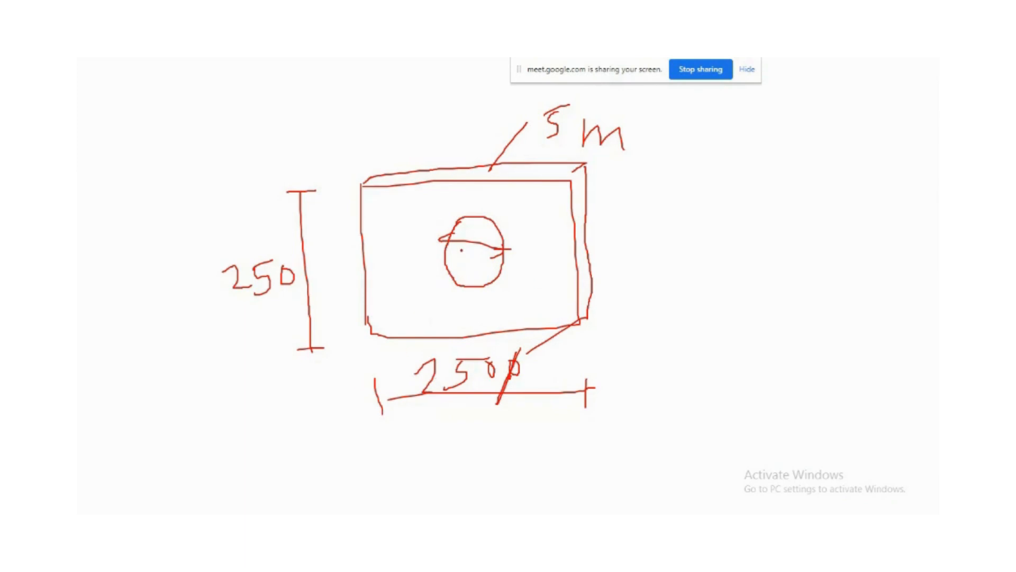
{"action": "mouse_move", "coordinate": [466, 249]}
{"action": "left_mouse_down"}
{"action": "mouse_move", "coordinate": [460, 261]}
{"action": "mouse_move", "coordinate": [475, 250]}
{"action": "mouse_move", "coordinate": [475, 265]}
{"action": "left_mouse_up"}
- Draw an outward load arrow labelled P on the plate's right edge and hatch the left edge as a fixed support
{"action": "mouse_move", "coordinate": [586, 246]}
{"action": "left_mouse_down"}
{"action": "mouse_move", "coordinate": [701, 247]}
{"action": "mouse_move", "coordinate": [740, 286]}
{"action": "left_mouse_up"}
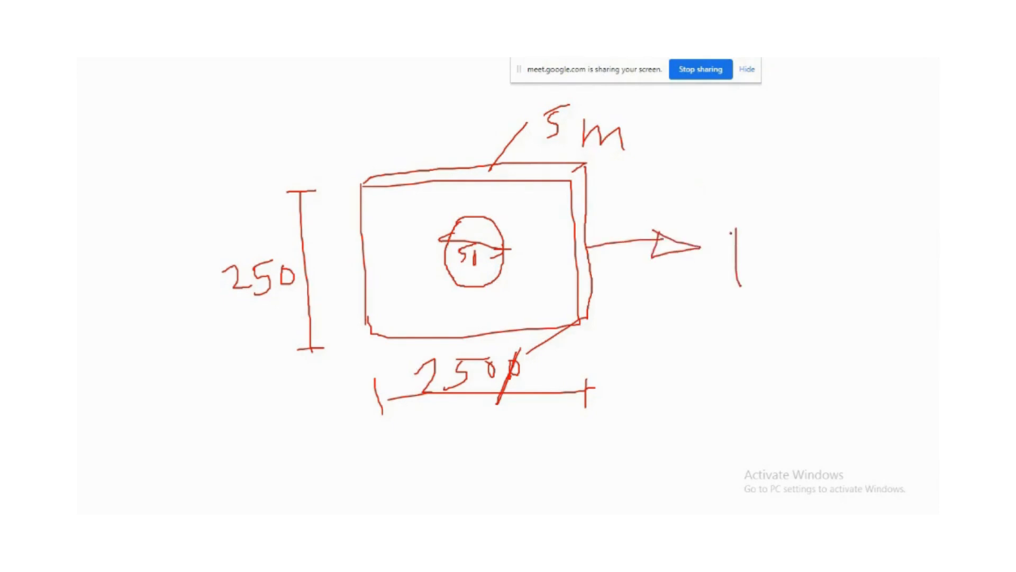
{"action": "mouse_move", "coordinate": [730, 228]}
{"action": "left_mouse_down"}
{"action": "mouse_move", "coordinate": [761, 236]}
{"action": "mouse_move", "coordinate": [733, 251]}
{"action": "left_mouse_up"}
{"action": "mouse_move", "coordinate": [361, 194]}
{"action": "left_mouse_down"}
{"action": "mouse_move", "coordinate": [345, 209]}
{"action": "mouse_move", "coordinate": [348, 242]}
{"action": "left_mouse_up"}
{"action": "left_click_drag", "start_coordinate": [356, 265], "coordinate": [347, 285]}
{"action": "left_click_drag", "start_coordinate": [370, 281], "coordinate": [346, 326]}
{"action": "left_click_drag", "start_coordinate": [355, 324], "coordinate": [356, 333]}
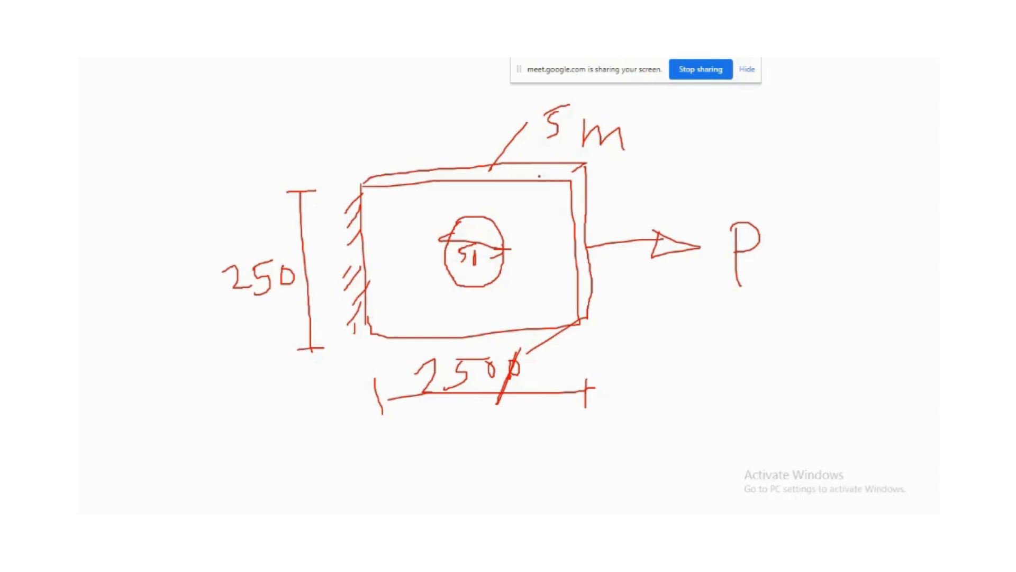
- Write a circled 2D note below the load arrow and sketch a hatched four-sided element with corners numbered 1 to 4
{"action": "mouse_move", "coordinate": [730, 398]}
{"action": "left_mouse_down"}
{"action": "mouse_move", "coordinate": [740, 418]}
{"action": "mouse_move", "coordinate": [774, 414]}
{"action": "mouse_move", "coordinate": [779, 430]}
{"action": "left_mouse_up"}
{"action": "left_click_drag", "start_coordinate": [779, 385], "coordinate": [786, 434]}
{"action": "mouse_move", "coordinate": [783, 353]}
{"action": "left_mouse_down"}
{"action": "mouse_move", "coordinate": [737, 382]}
{"action": "mouse_move", "coordinate": [767, 449]}
{"action": "mouse_move", "coordinate": [780, 371]}
{"action": "left_mouse_up"}
{"action": "mouse_move", "coordinate": [843, 356]}
{"action": "left_mouse_down"}
{"action": "mouse_move", "coordinate": [841, 409]}
{"action": "mouse_move", "coordinate": [881, 356]}
{"action": "mouse_move", "coordinate": [839, 418]}
{"action": "left_mouse_up"}
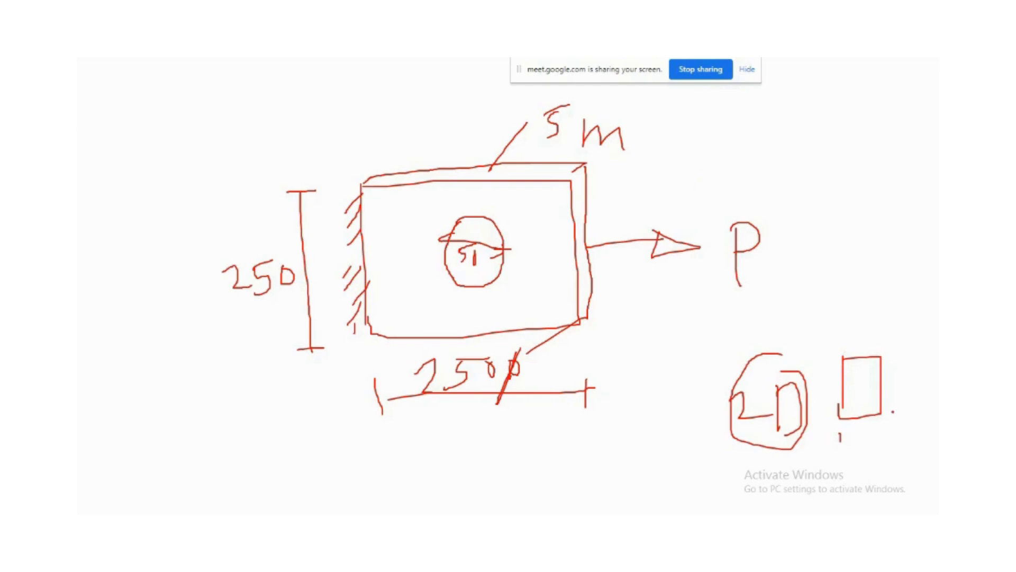
{"action": "left_click_drag", "start_coordinate": [879, 422], "coordinate": [902, 433]}
{"action": "left_click_drag", "start_coordinate": [886, 343], "coordinate": [889, 370]}
{"action": "left_click_drag", "start_coordinate": [830, 342], "coordinate": [833, 353]}
{"action": "left_click_drag", "start_coordinate": [835, 347], "coordinate": [845, 383]}
{"action": "mouse_move", "coordinate": [882, 360]}
{"action": "left_mouse_down"}
{"action": "mouse_move", "coordinate": [845, 415]}
{"action": "mouse_move", "coordinate": [864, 410]}
{"action": "mouse_move", "coordinate": [860, 421]}
{"action": "left_mouse_up"}
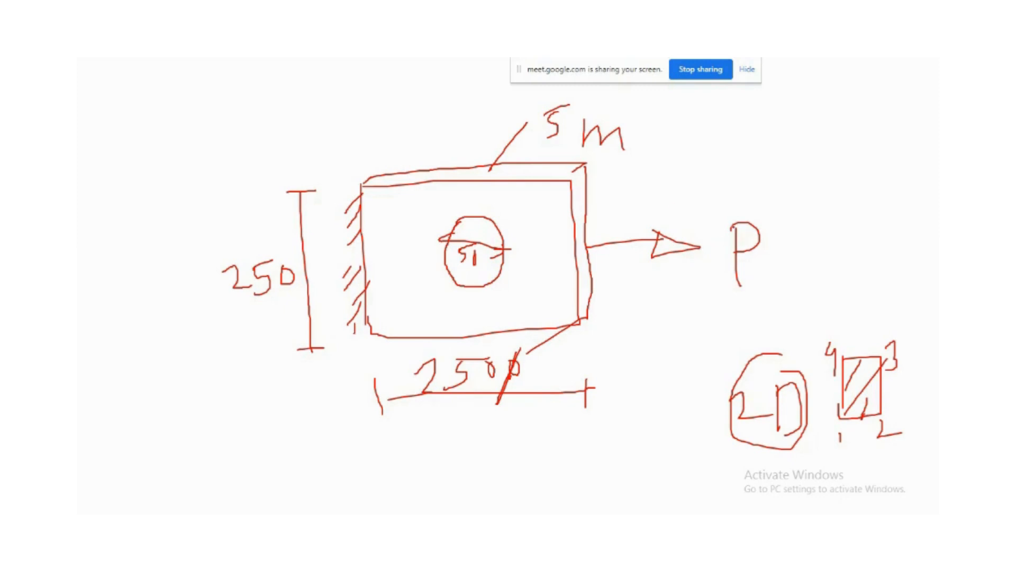
- Write the load expression after the P label and add more hatching to the plate's fixed left edge
{"action": "left_click_drag", "start_coordinate": [734, 247], "coordinate": [733, 282]}
{"action": "left_click_drag", "start_coordinate": [773, 248], "coordinate": [802, 244]}
{"action": "mouse_move", "coordinate": [821, 208]}
{"action": "left_mouse_down"}
{"action": "mouse_move", "coordinate": [822, 270]}
{"action": "mouse_move", "coordinate": [830, 244]}
{"action": "mouse_move", "coordinate": [844, 239]}
{"action": "mouse_move", "coordinate": [861, 251]}
{"action": "left_mouse_up"}
{"action": "mouse_move", "coordinate": [879, 209]}
{"action": "left_mouse_down"}
{"action": "mouse_move", "coordinate": [881, 253]}
{"action": "mouse_move", "coordinate": [899, 246]}
{"action": "left_mouse_up"}
{"action": "left_click_drag", "start_coordinate": [908, 198], "coordinate": [907, 277]}
{"action": "mouse_move", "coordinate": [923, 246]}
{"action": "left_mouse_down"}
{"action": "mouse_move", "coordinate": [923, 292]}
{"action": "mouse_move", "coordinate": [939, 240]}
{"action": "left_mouse_up"}
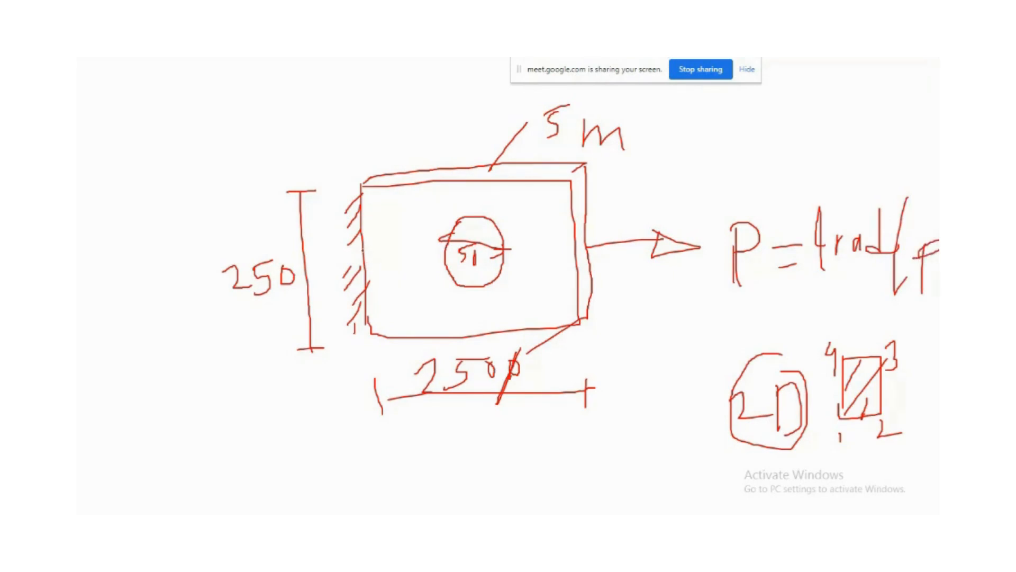
{"action": "left_click_drag", "start_coordinate": [364, 244], "coordinate": [349, 258]}
{"action": "left_click", "coordinate": [354, 287]}
- Write the elastic modulus above the plate as E = 200 GPa = 200 × 10^3 MPa
{"action": "mouse_move", "coordinate": [201, 96]}
{"action": "left_mouse_down"}
{"action": "mouse_move", "coordinate": [222, 119]}
{"action": "mouse_move", "coordinate": [239, 86]}
{"action": "mouse_move", "coordinate": [262, 104]}
{"action": "mouse_move", "coordinate": [277, 95]}
{"action": "mouse_move", "coordinate": [304, 103]}
{"action": "mouse_move", "coordinate": [300, 88]}
{"action": "mouse_move", "coordinate": [312, 85]}
{"action": "mouse_move", "coordinate": [346, 112]}
{"action": "left_mouse_up"}
{"action": "mouse_move", "coordinate": [356, 90]}
{"action": "left_mouse_down"}
{"action": "mouse_move", "coordinate": [362, 113]}
{"action": "mouse_move", "coordinate": [364, 94]}
{"action": "mouse_move", "coordinate": [381, 111]}
{"action": "left_mouse_up"}
{"action": "left_click_drag", "start_coordinate": [262, 148], "coordinate": [363, 152]}
{"action": "mouse_move", "coordinate": [358, 130]}
{"action": "left_mouse_down"}
{"action": "mouse_move", "coordinate": [338, 159]}
{"action": "mouse_move", "coordinate": [336, 131]}
{"action": "mouse_move", "coordinate": [348, 152]}
{"action": "mouse_move", "coordinate": [356, 132]}
{"action": "left_mouse_up"}
{"action": "mouse_move", "coordinate": [377, 135]}
{"action": "left_mouse_down"}
{"action": "mouse_move", "coordinate": [402, 158]}
{"action": "mouse_move", "coordinate": [380, 165]}
{"action": "left_mouse_up"}
{"action": "mouse_move", "coordinate": [411, 129]}
{"action": "left_mouse_down"}
{"action": "mouse_move", "coordinate": [407, 159]}
{"action": "mouse_move", "coordinate": [437, 122]}
{"action": "mouse_move", "coordinate": [422, 132]}
{"action": "mouse_move", "coordinate": [478, 150]}
{"action": "mouse_move", "coordinate": [486, 129]}
{"action": "mouse_move", "coordinate": [480, 135]}
{"action": "mouse_move", "coordinate": [499, 149]}
{"action": "left_mouse_up"}
{"action": "left_click", "coordinate": [449, 123]}
{"action": "left_click", "coordinate": [493, 136]}
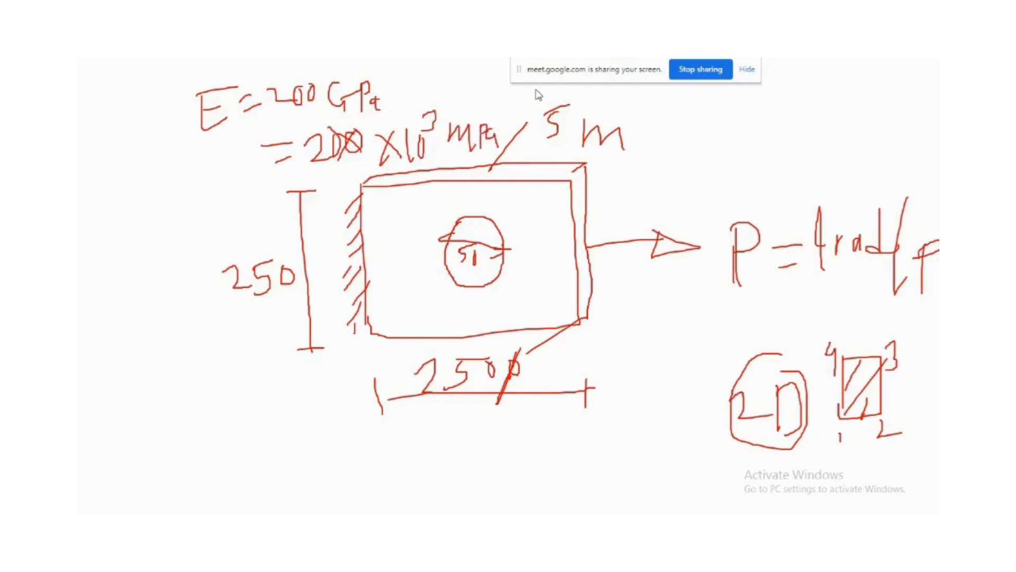
- Move the screen-sharing bar aside and write = 2 × 10^5 beside the elastic modulus
{"action": "left_click_drag", "start_coordinate": [619, 74], "coordinate": [768, 72]}
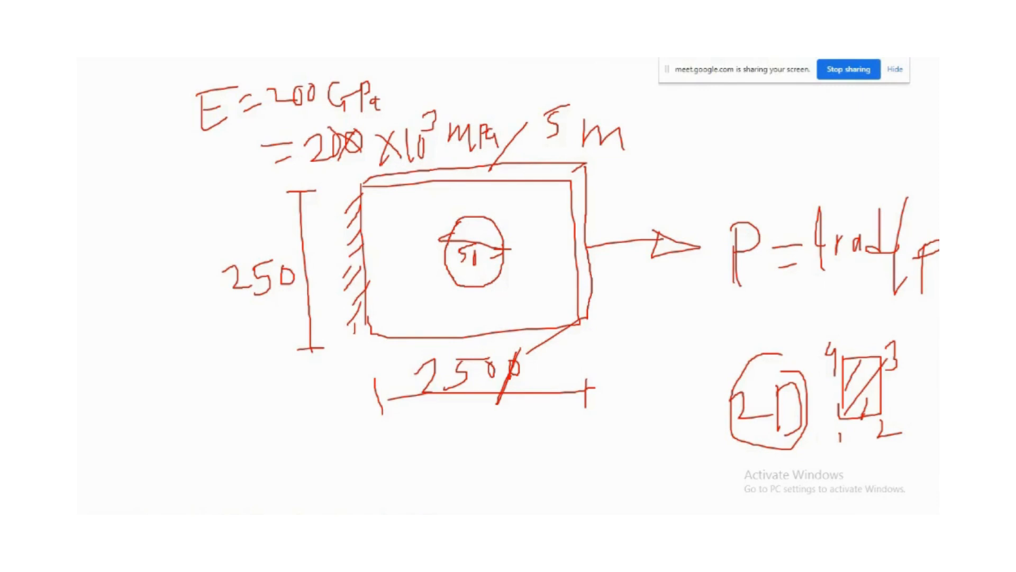
{"action": "mouse_move", "coordinate": [478, 79]}
{"action": "left_mouse_down"}
{"action": "mouse_move", "coordinate": [485, 89]}
{"action": "mouse_move", "coordinate": [533, 86]}
{"action": "left_mouse_up"}
{"action": "mouse_move", "coordinate": [538, 73]}
{"action": "left_mouse_down"}
{"action": "mouse_move", "coordinate": [566, 87]}
{"action": "mouse_move", "coordinate": [542, 94]}
{"action": "mouse_move", "coordinate": [583, 96]}
{"action": "mouse_move", "coordinate": [594, 73]}
{"action": "mouse_move", "coordinate": [626, 63]}
{"action": "mouse_move", "coordinate": [619, 80]}
{"action": "left_mouse_up"}
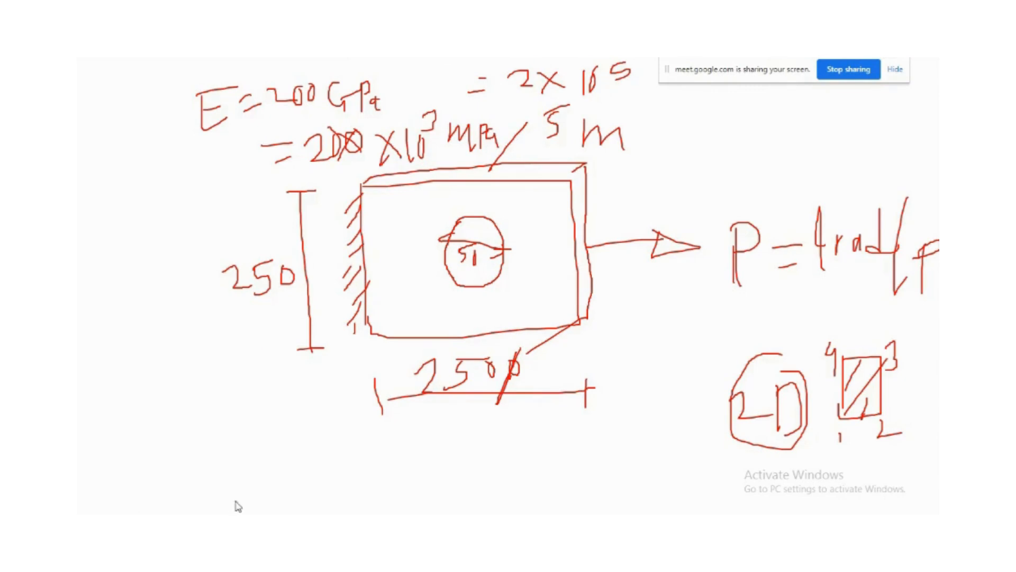
- End the slide show, keep the ink annotations, and switch back to the ANSYS Mechanical window
{"action": "key", "text": "Escape"}
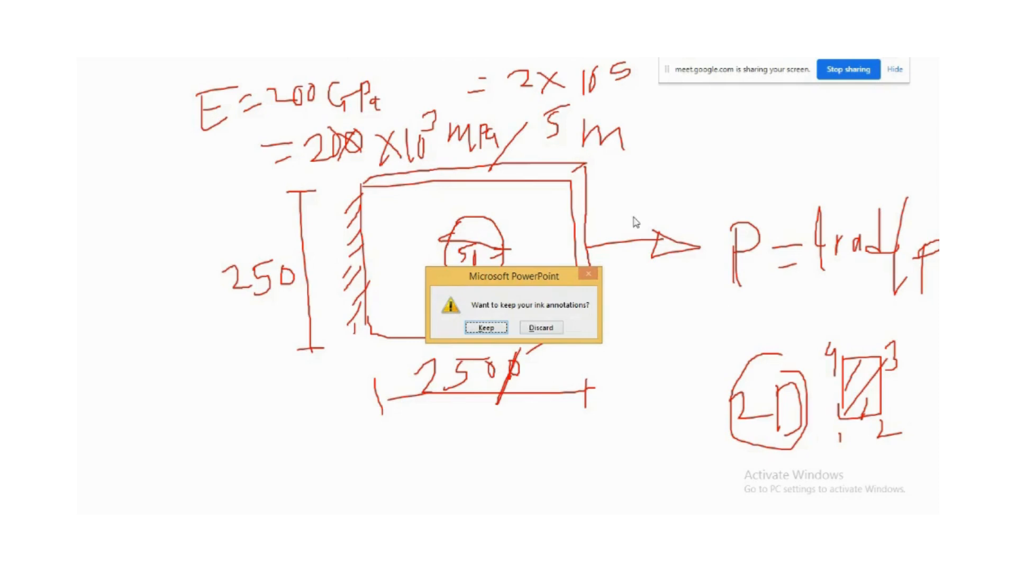
{"action": "left_click", "coordinate": [479, 327]}
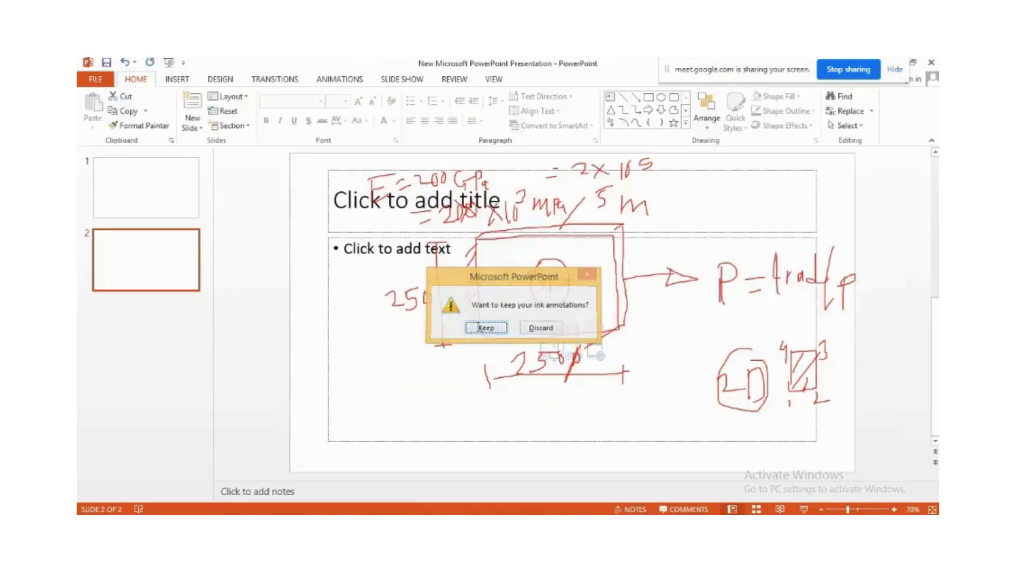
{"action": "mouse_move", "coordinate": [364, 521]}
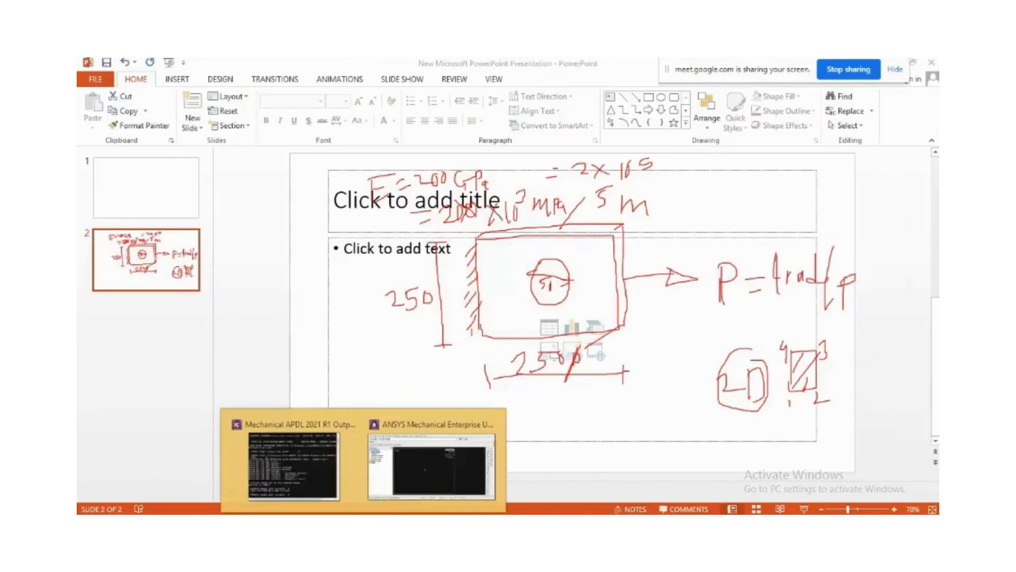
{"action": "left_click", "coordinate": [397, 477]}
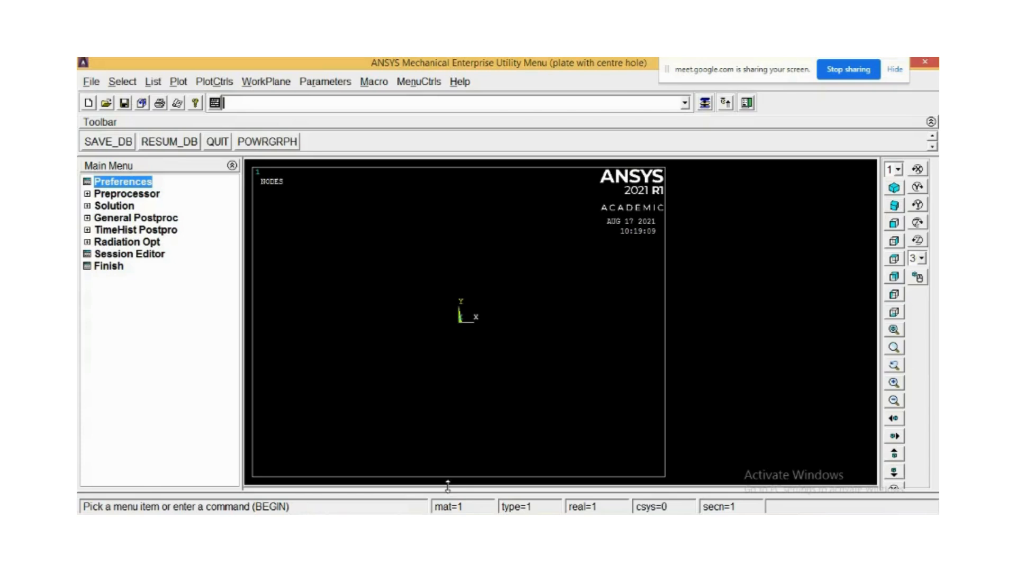
- Add the Solid Quad 4 node 182 element type with reference number 1
{"action": "left_click", "coordinate": [90, 195]}
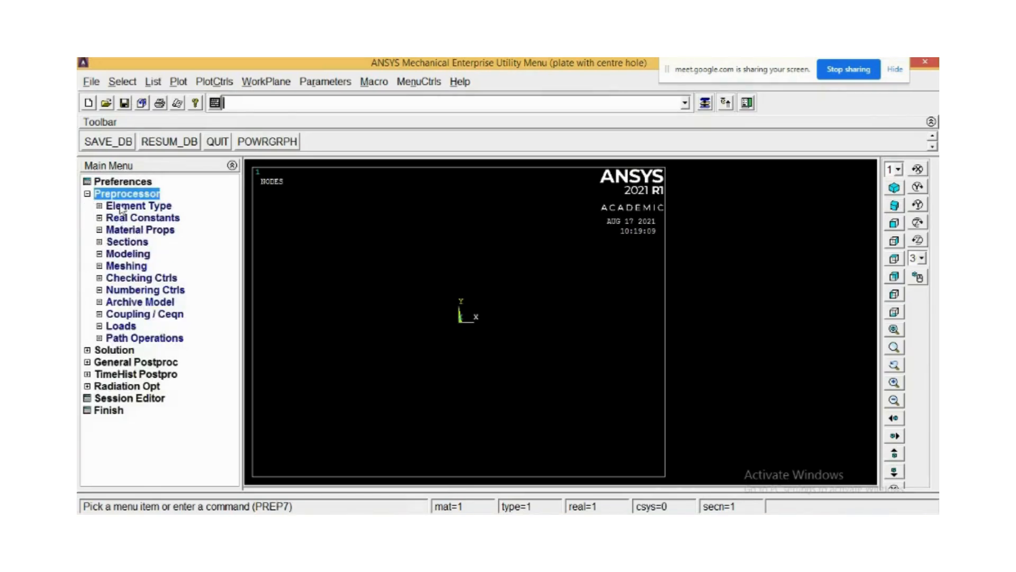
{"action": "left_click", "coordinate": [121, 207]}
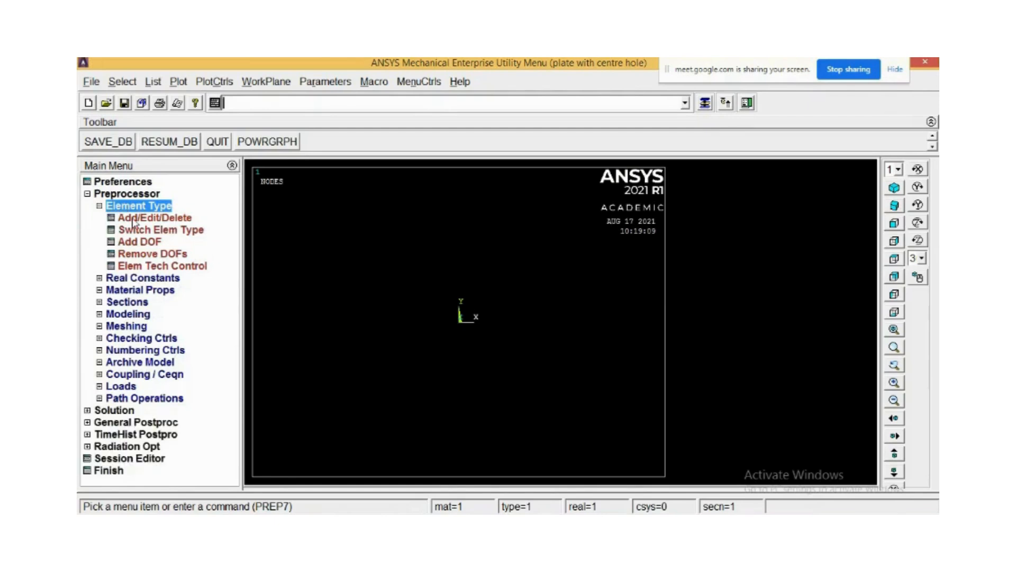
{"action": "left_click", "coordinate": [139, 218]}
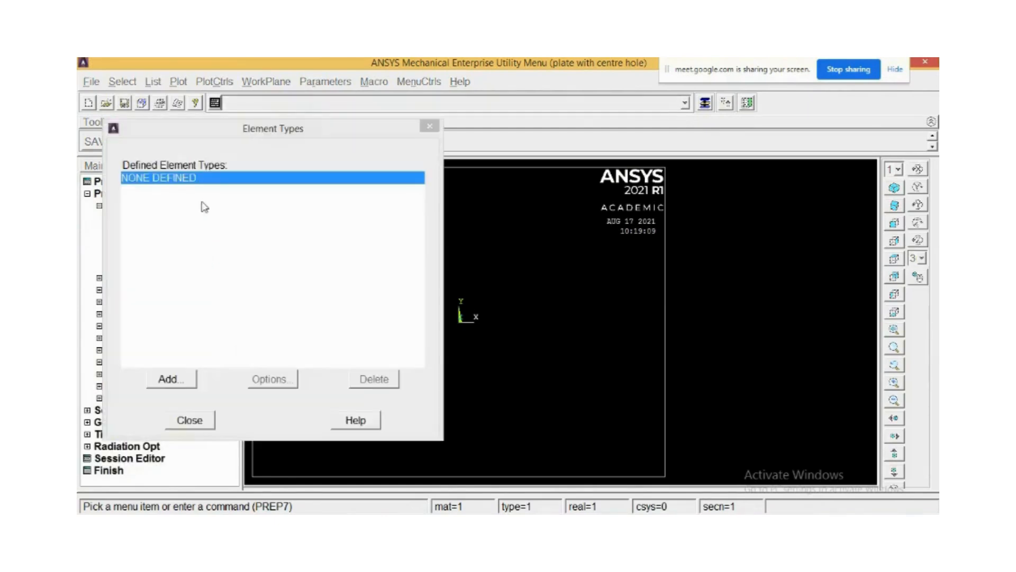
{"action": "left_click", "coordinate": [168, 380]}
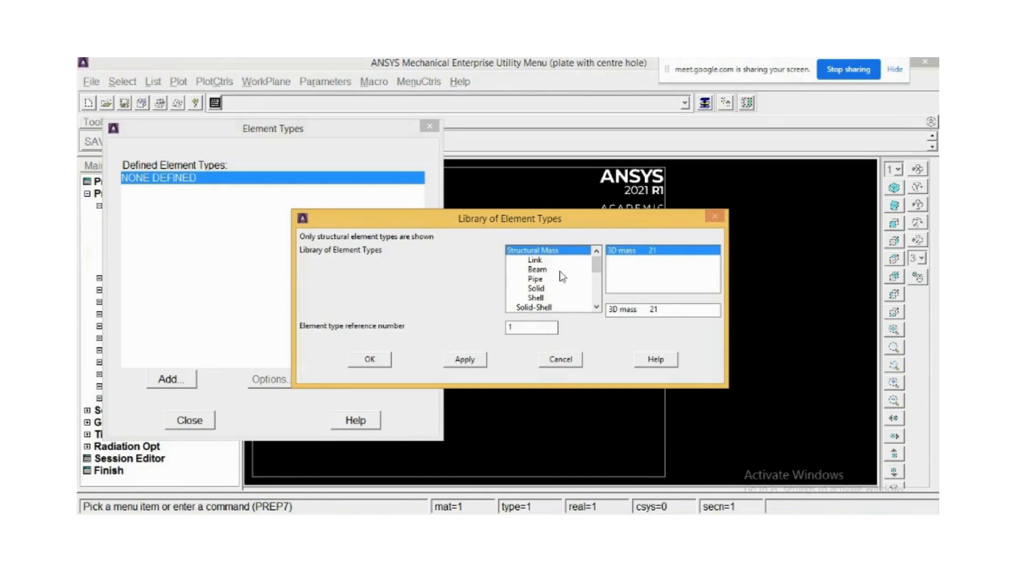
{"action": "left_click", "coordinate": [536, 289]}
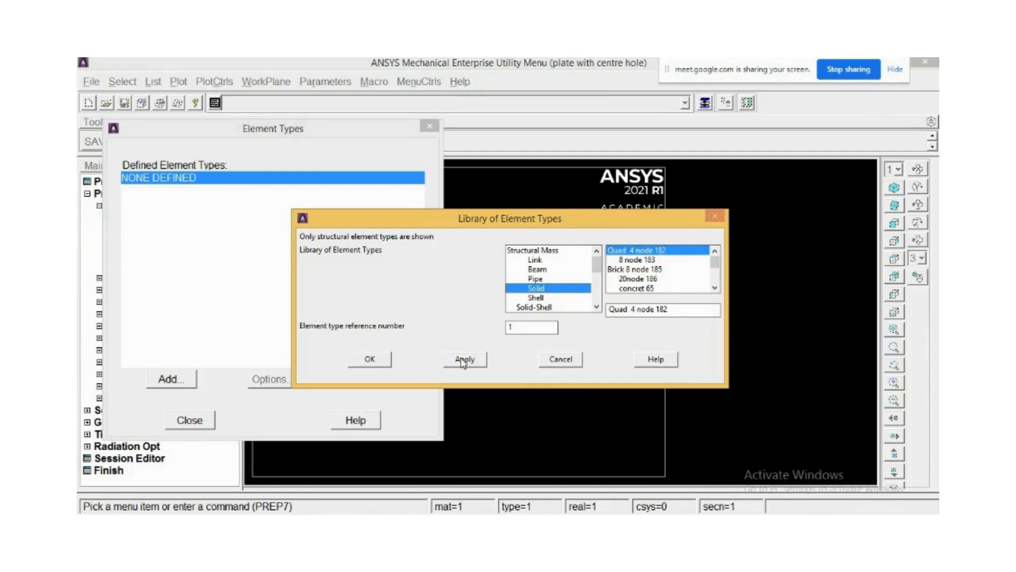
{"action": "left_click", "coordinate": [370, 360]}
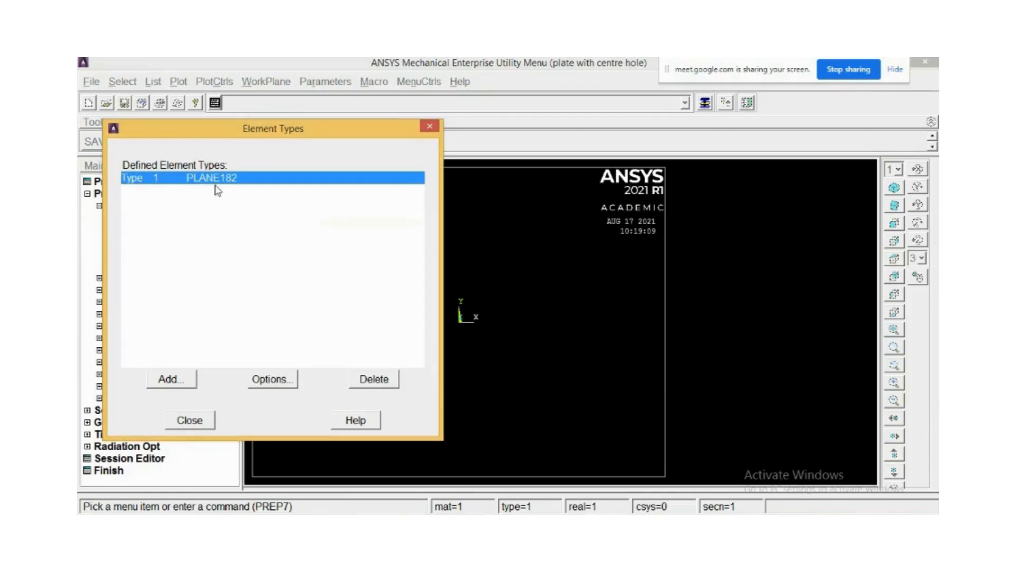
- Set the PLANE182 element behavior to Plane strs w/thk, leaving out a second element type
{"action": "left_click", "coordinate": [164, 380]}
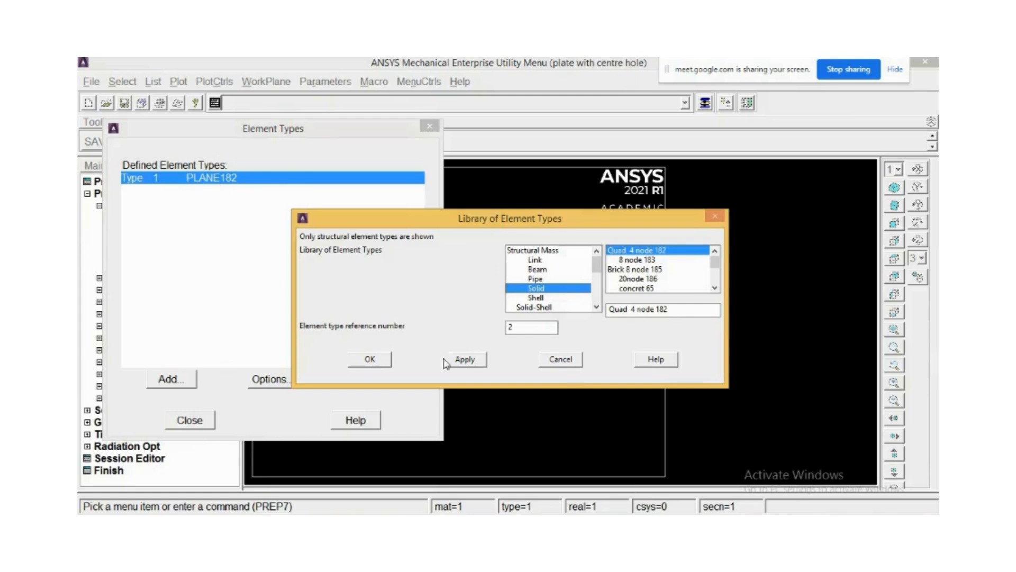
{"action": "left_click", "coordinate": [562, 363]}
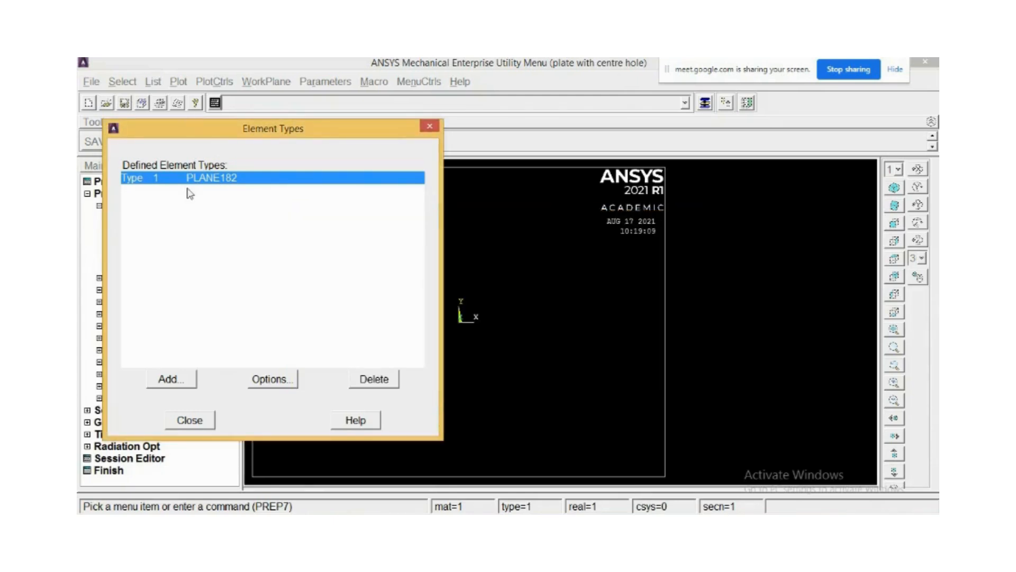
{"action": "left_click", "coordinate": [274, 384]}
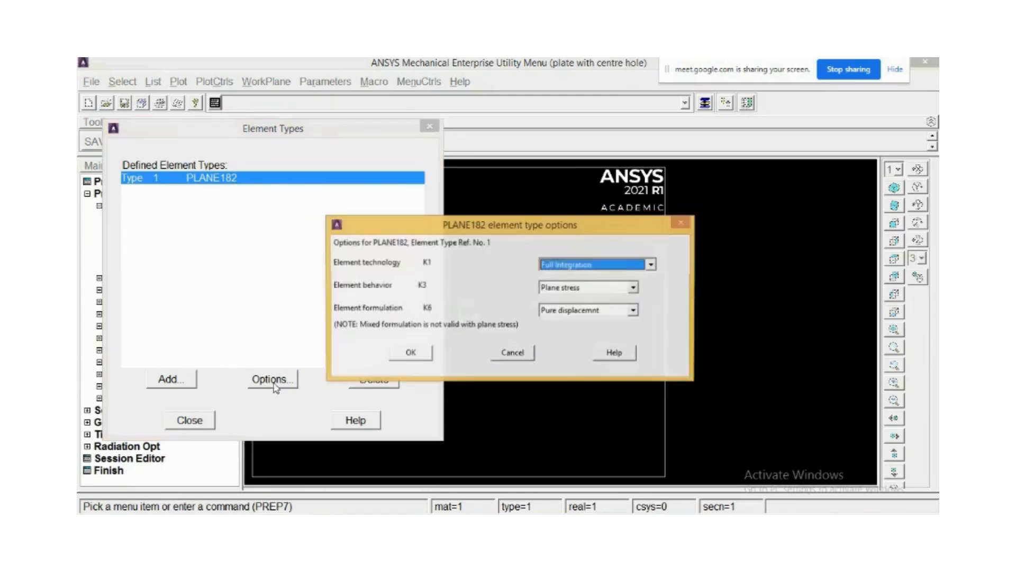
{"action": "left_click", "coordinate": [586, 289]}
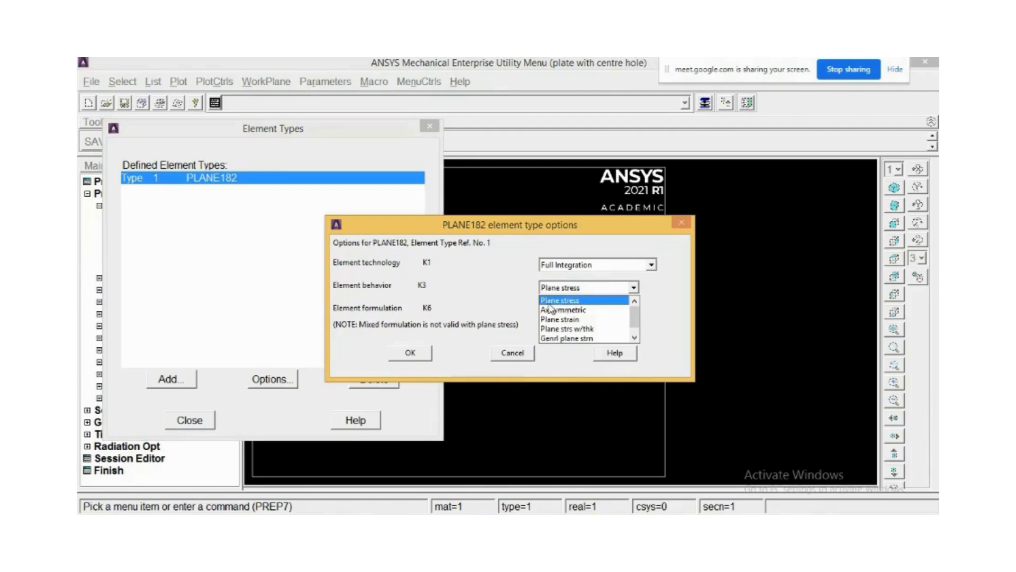
{"action": "left_click", "coordinate": [560, 332]}
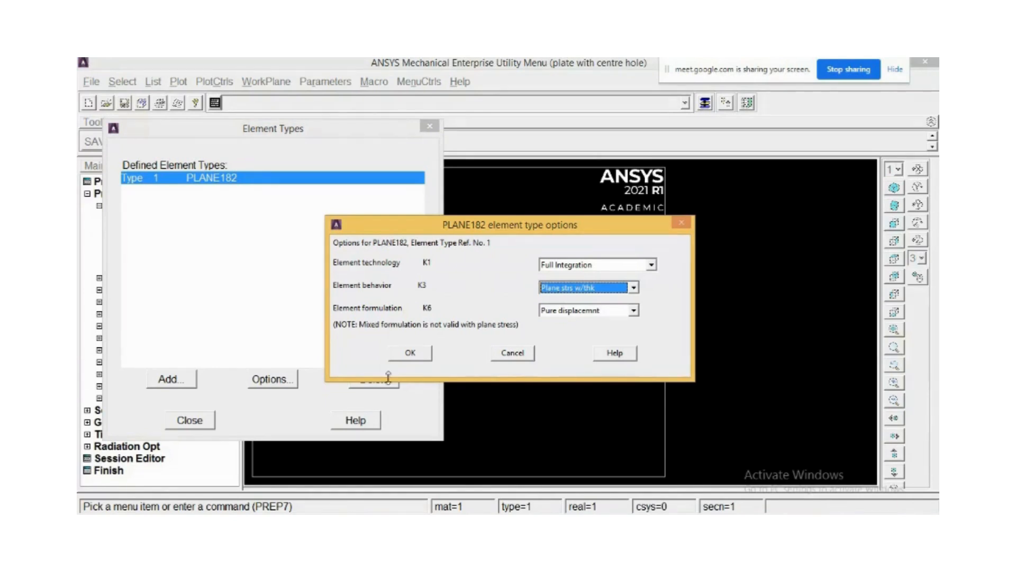
{"action": "left_click", "coordinate": [409, 354]}
- Recheck the PLANE182 options, keep Plane strs w/thk as the element behavior, and close the element type definition
{"action": "left_click", "coordinate": [281, 383]}
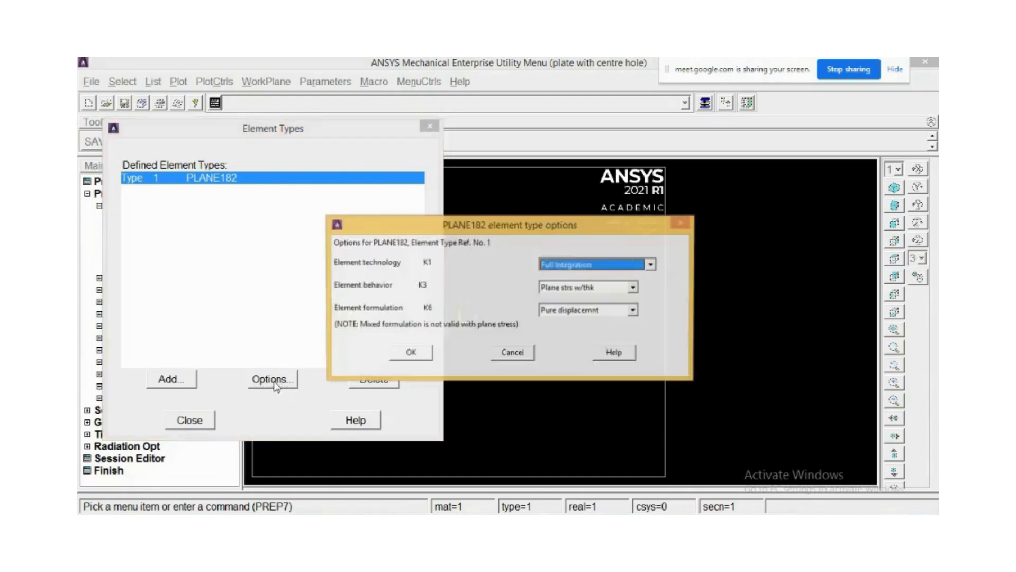
{"action": "left_click", "coordinate": [582, 288]}
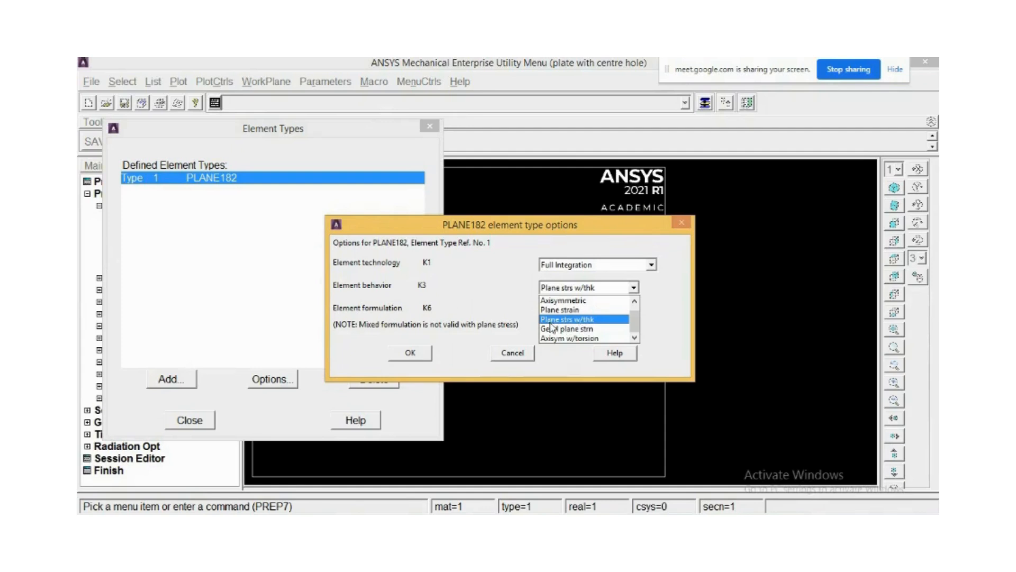
{"action": "left_click", "coordinate": [581, 320]}
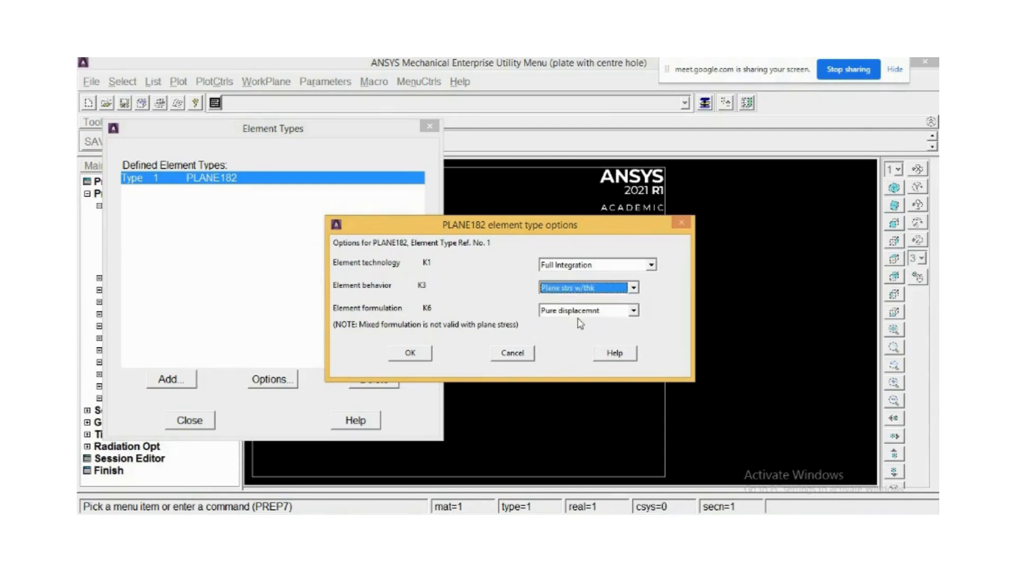
{"action": "left_click", "coordinate": [409, 355]}
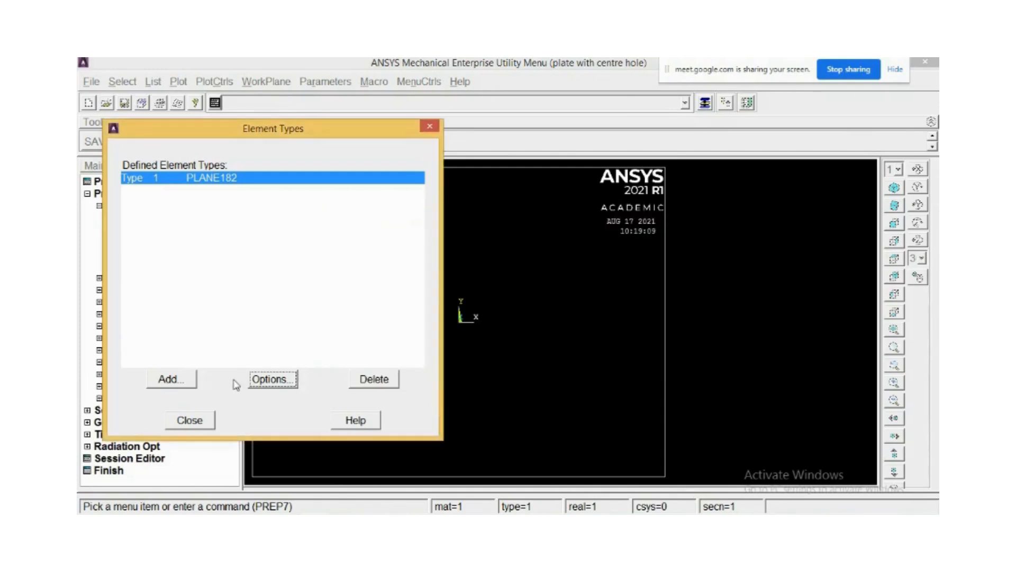
{"action": "left_click", "coordinate": [192, 420]}
- Add real constant set 1 for PLANE182 with a thickness of 5
{"action": "left_click", "coordinate": [113, 279]}
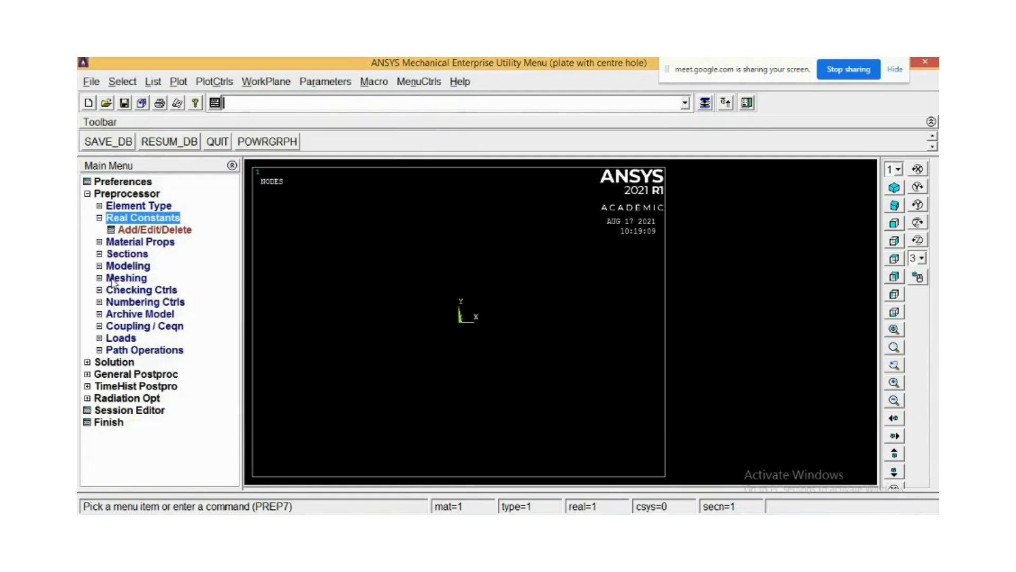
{"action": "left_click", "coordinate": [140, 232]}
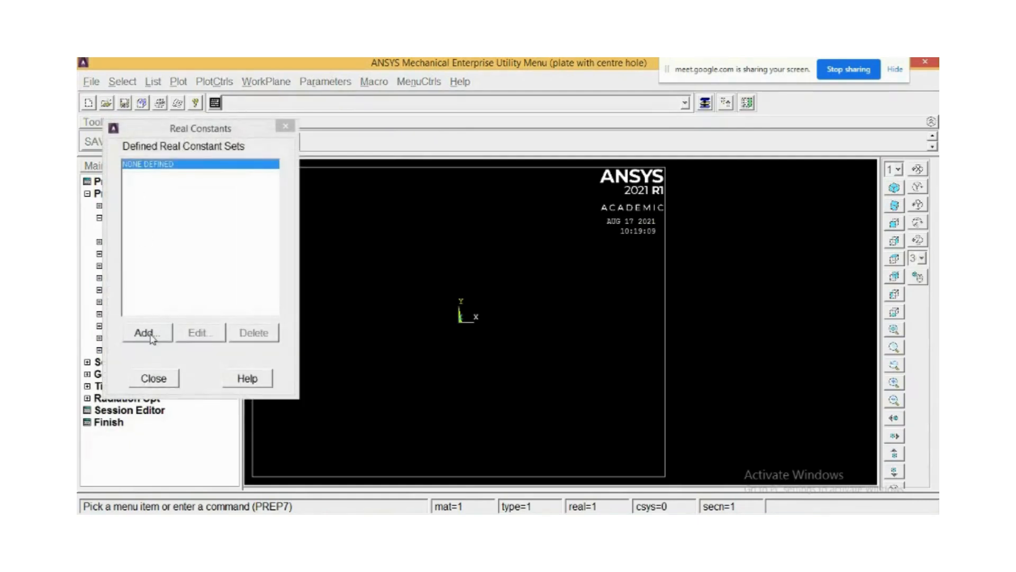
{"action": "left_click_drag", "start_coordinate": [203, 129], "coordinate": [399, 118]}
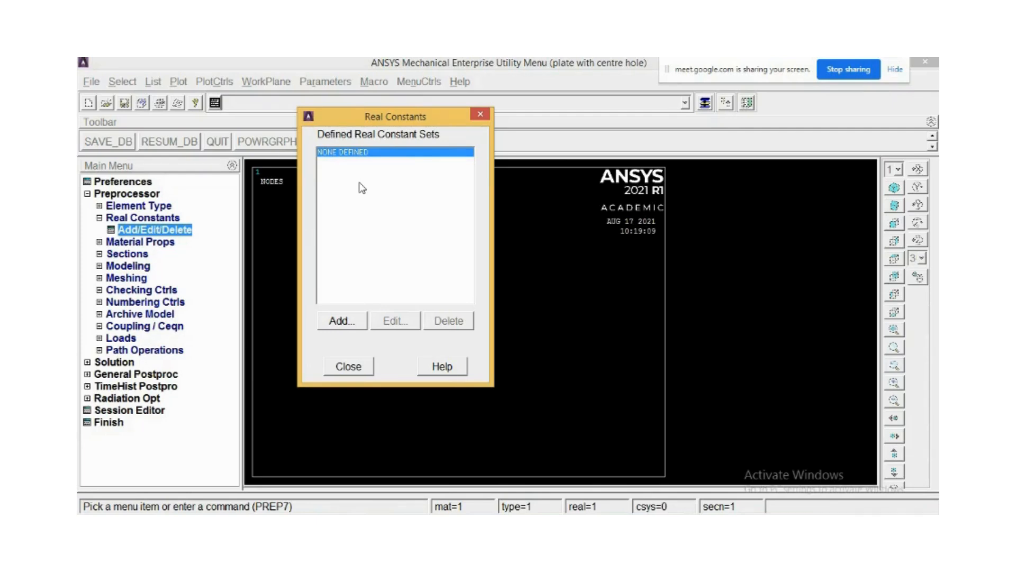
{"action": "left_click", "coordinate": [343, 324]}
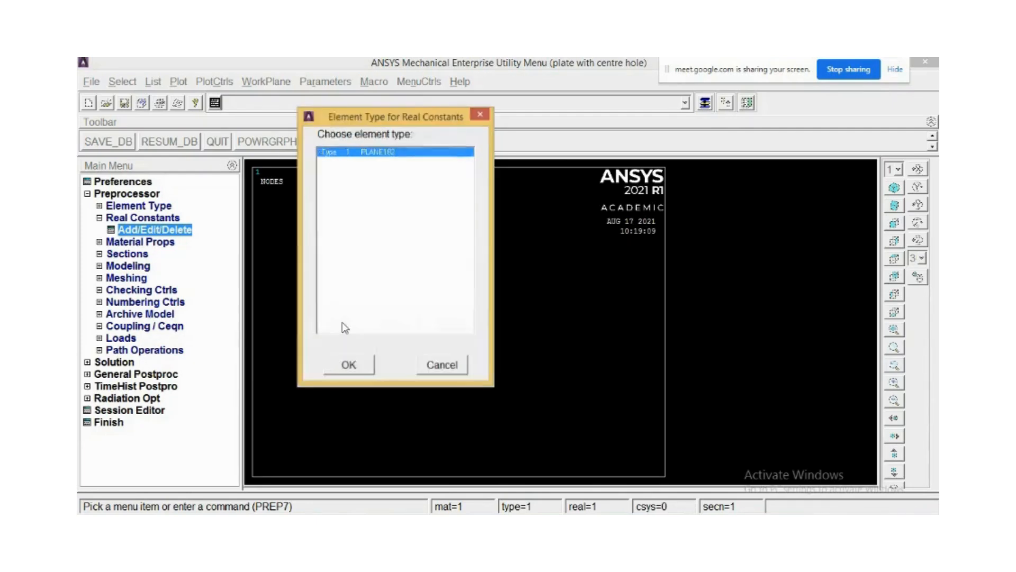
{"action": "left_click", "coordinate": [347, 373]}
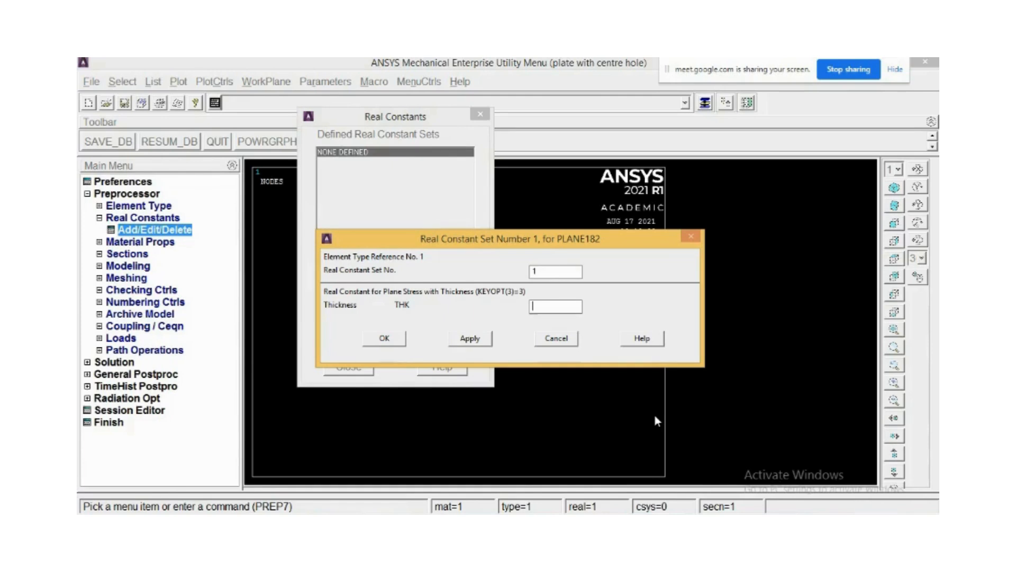
{"action": "type", "text": "5"}
{"action": "double_click", "coordinate": [536, 306]}
{"action": "left_click", "coordinate": [396, 344]}
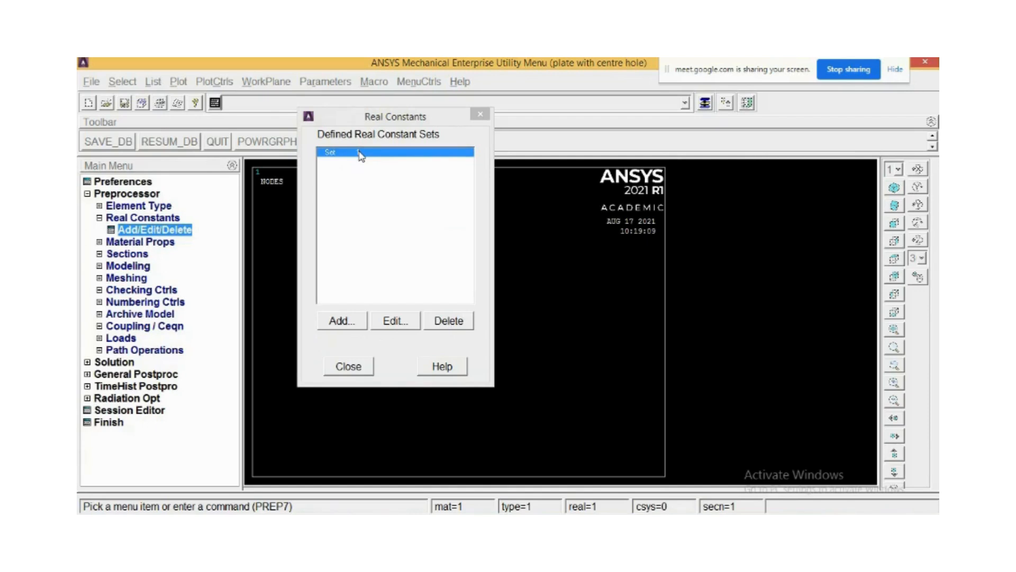
{"action": "left_click", "coordinate": [350, 365]}
- Define material model 1 as structural linear elastic isotropic with EX 2e5 and PRXY 0.3
{"action": "left_click", "coordinate": [116, 244]}
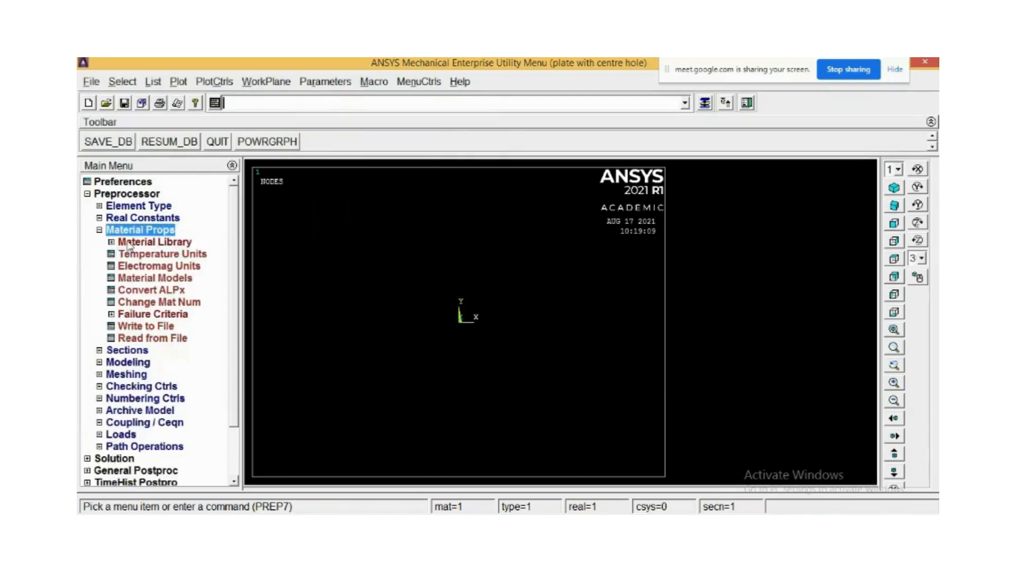
{"action": "left_click", "coordinate": [142, 278]}
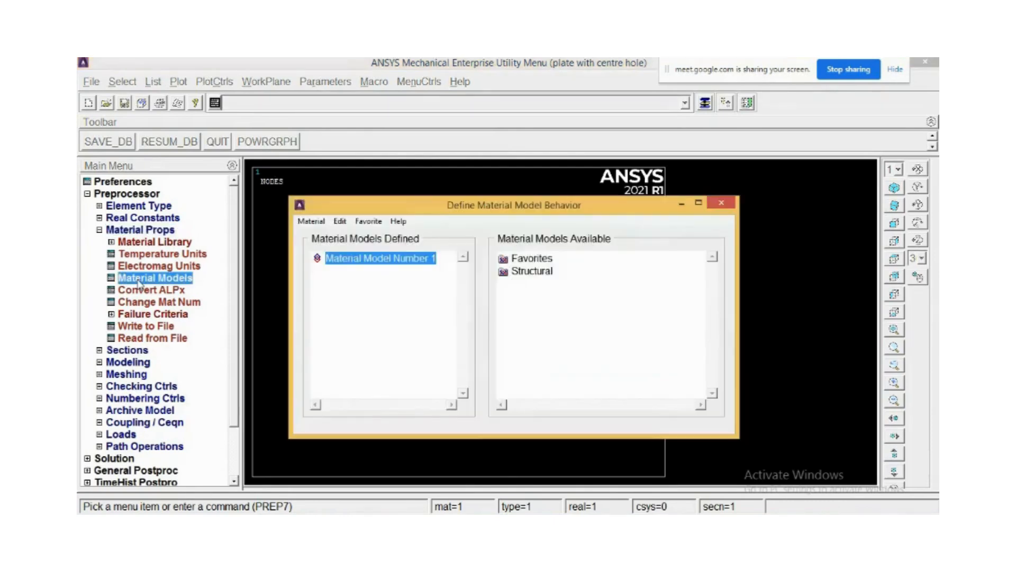
{"action": "double_click", "coordinate": [532, 271]}
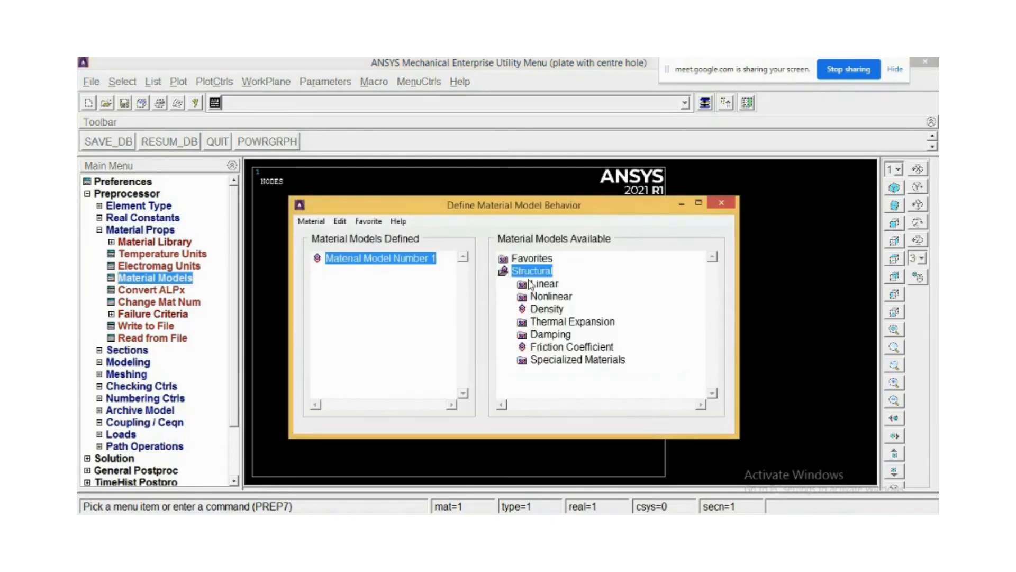
{"action": "double_click", "coordinate": [544, 285]}
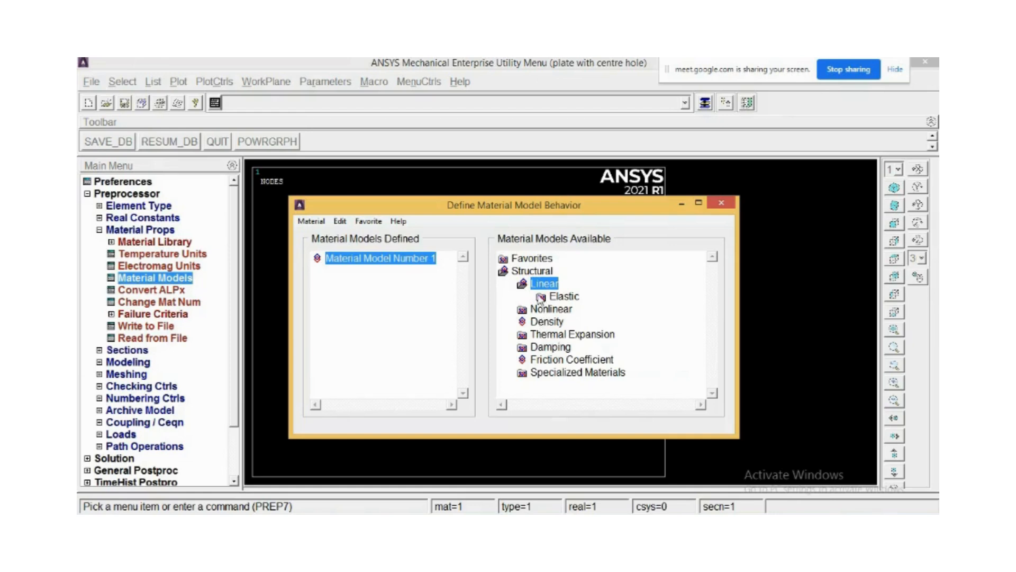
{"action": "left_click", "coordinate": [564, 298]}
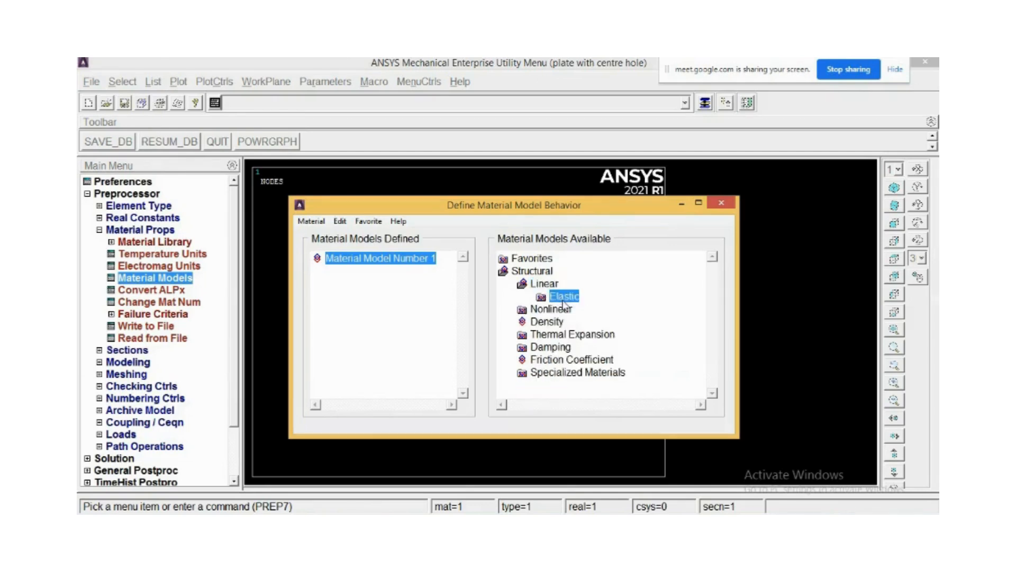
{"action": "double_click", "coordinate": [563, 298]}
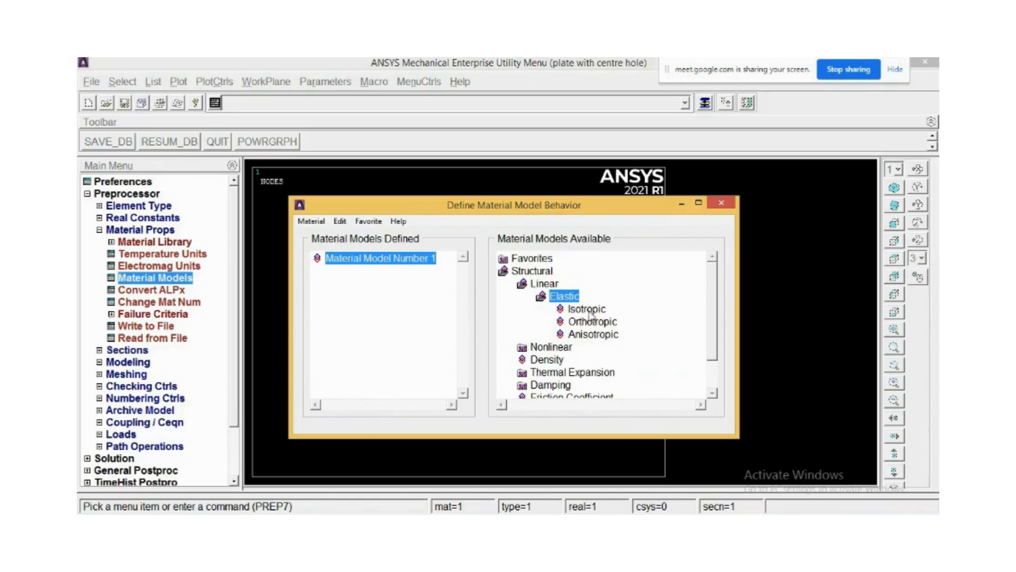
{"action": "double_click", "coordinate": [586, 310]}
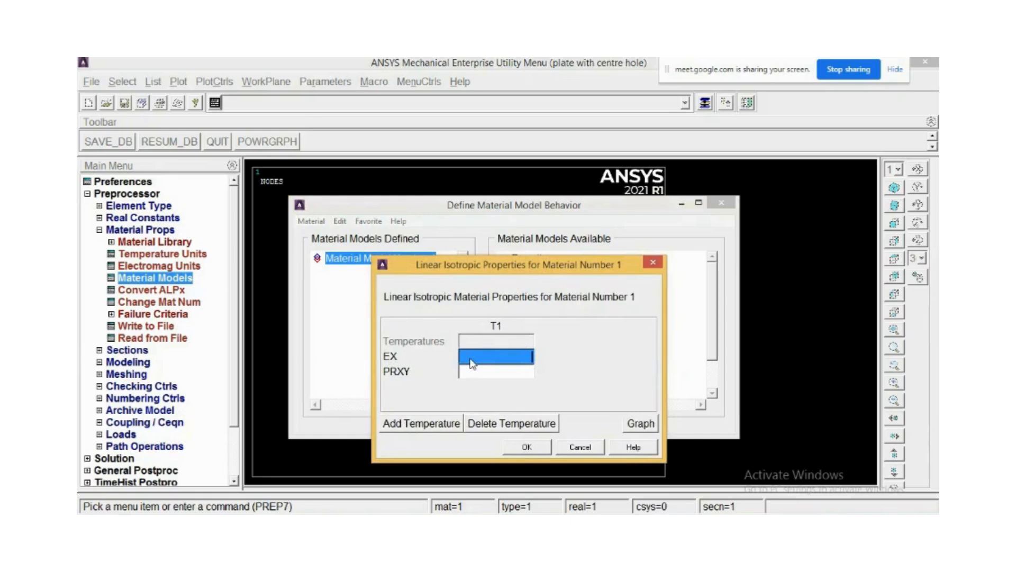
{"action": "type", "text": "2e5"}
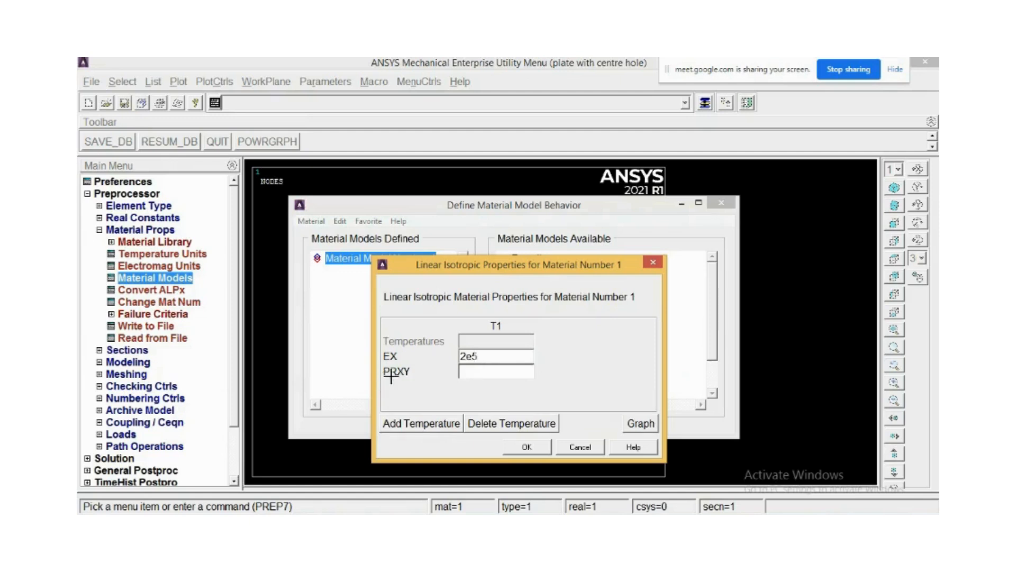
{"action": "left_click", "coordinate": [507, 374]}
{"action": "type", "text": "0.3"}
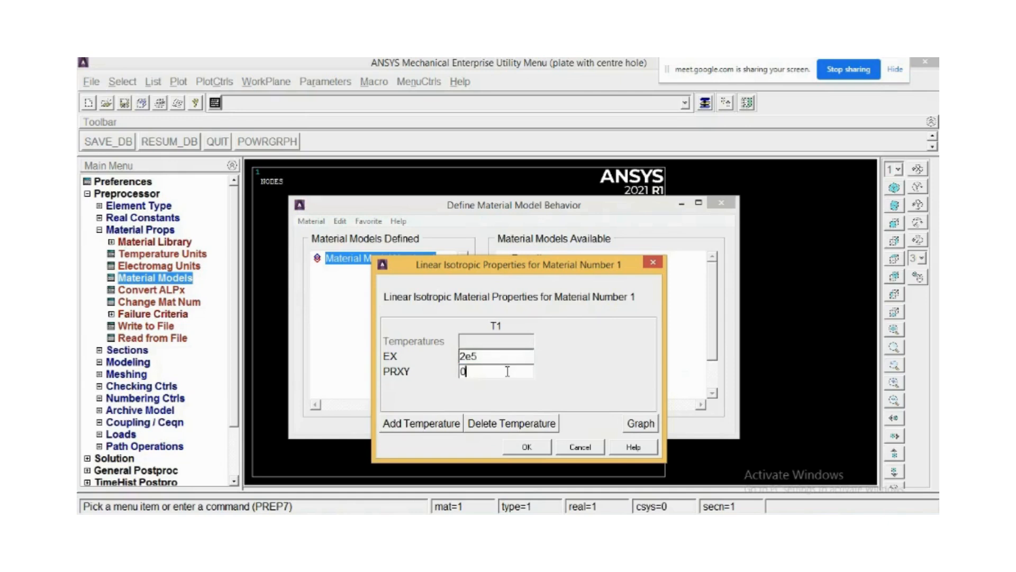
{"action": "left_click", "coordinate": [512, 448]}
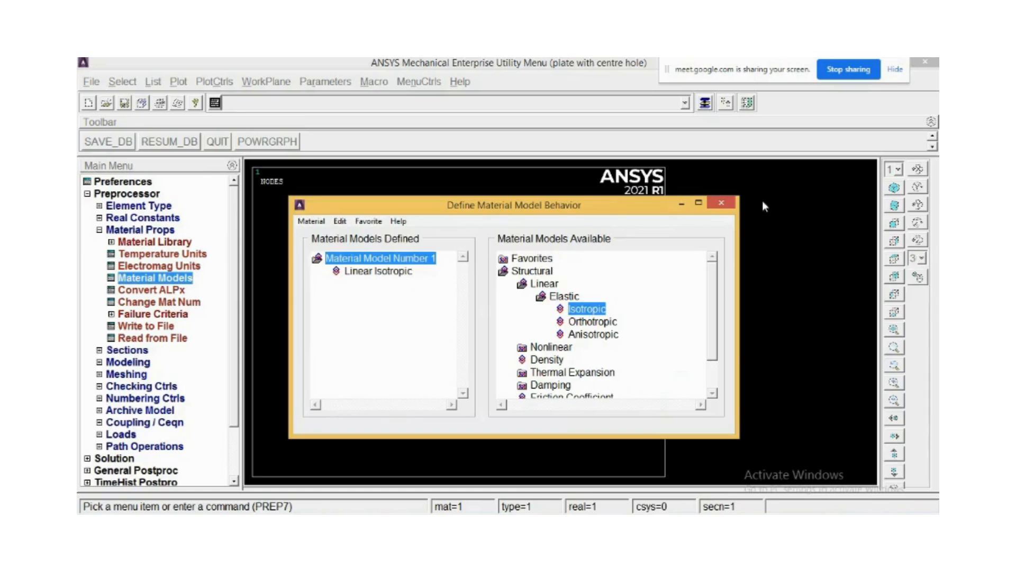
{"action": "left_click", "coordinate": [722, 203]}
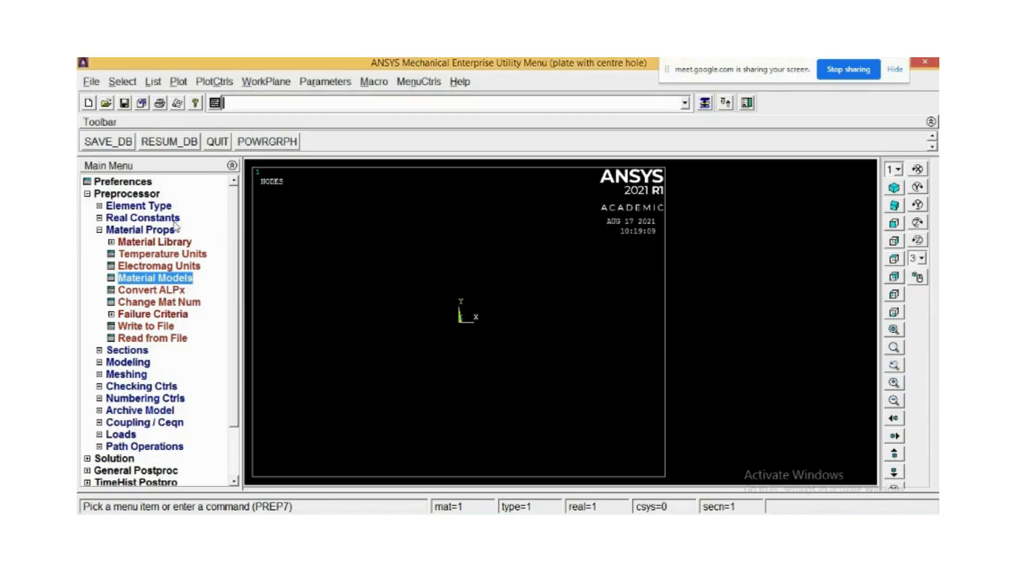
- Collapse the material properties, expand the modeling commands, and save the database
{"action": "left_click", "coordinate": [127, 231]}
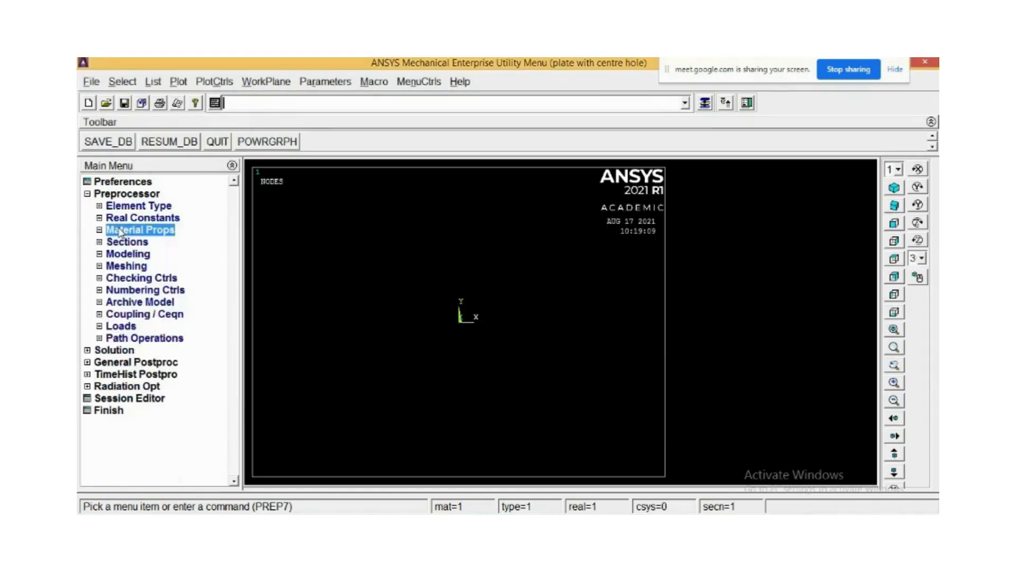
{"action": "left_click", "coordinate": [99, 255]}
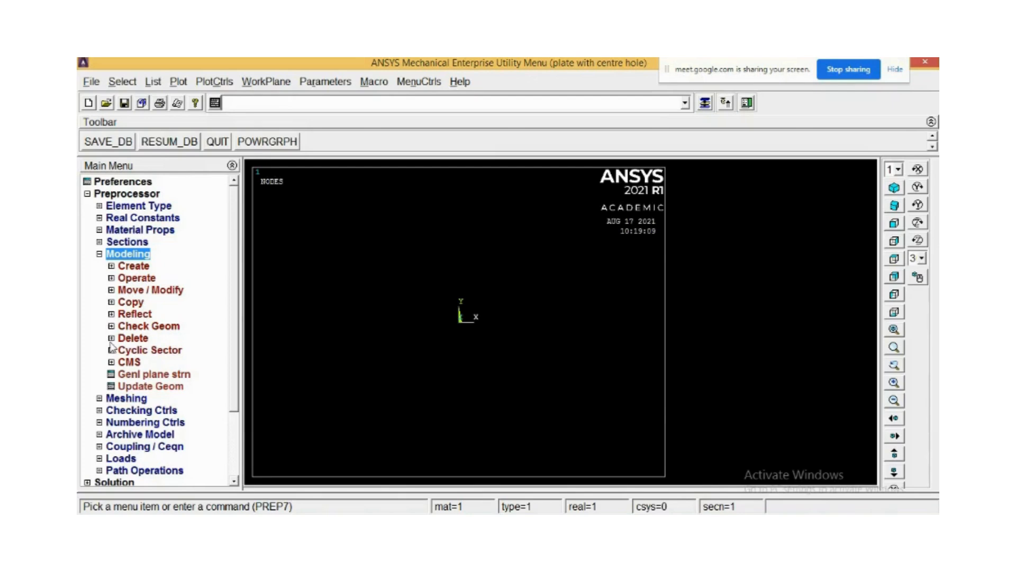
{"action": "left_click", "coordinate": [102, 142]}
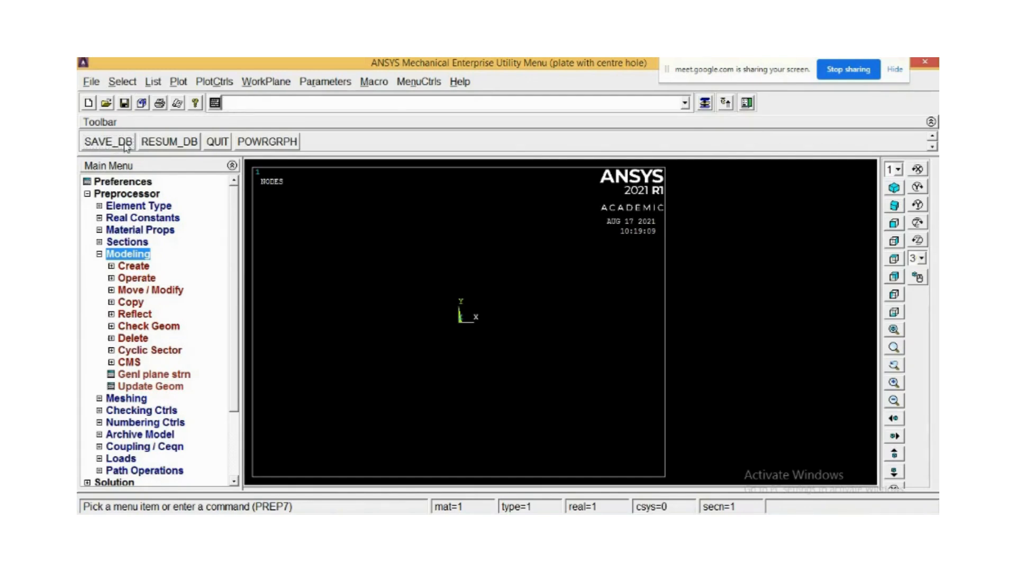
- Create a rectangular area by two corners at WP X 0, WP Y 0 with width 250 and height 250
{"action": "left_click", "coordinate": [111, 267]}
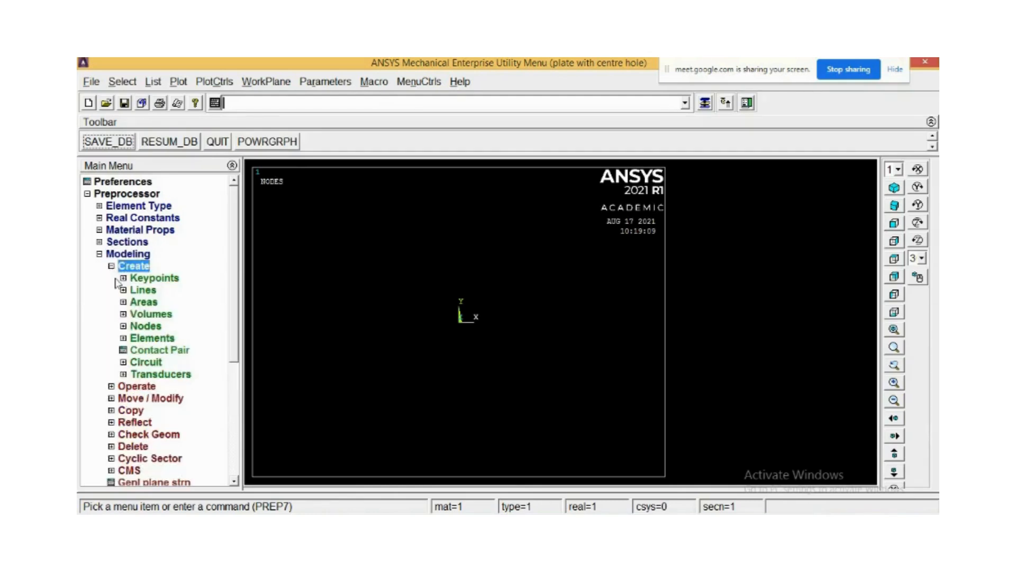
{"action": "left_click", "coordinate": [123, 303]}
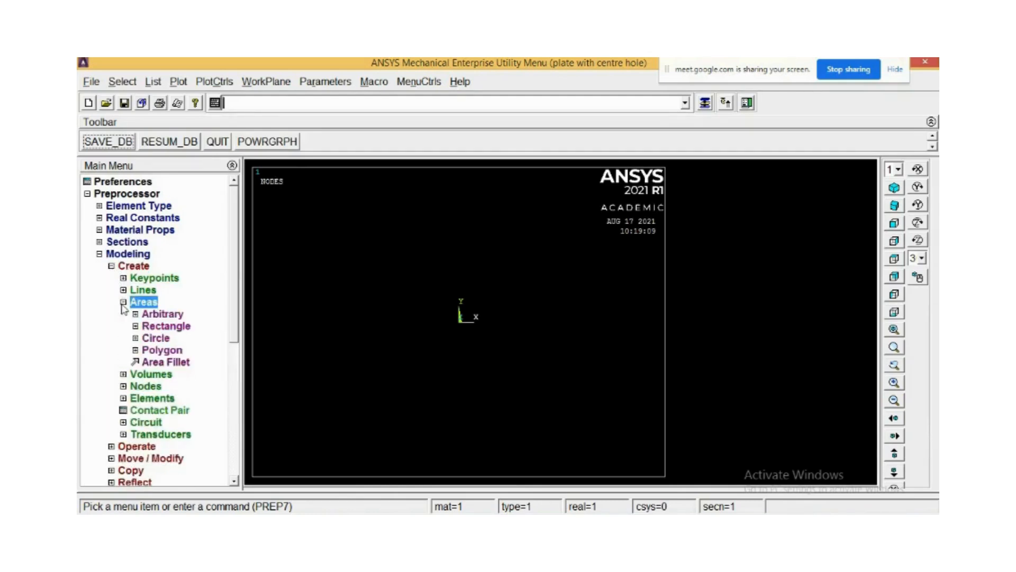
{"action": "left_click", "coordinate": [137, 327]}
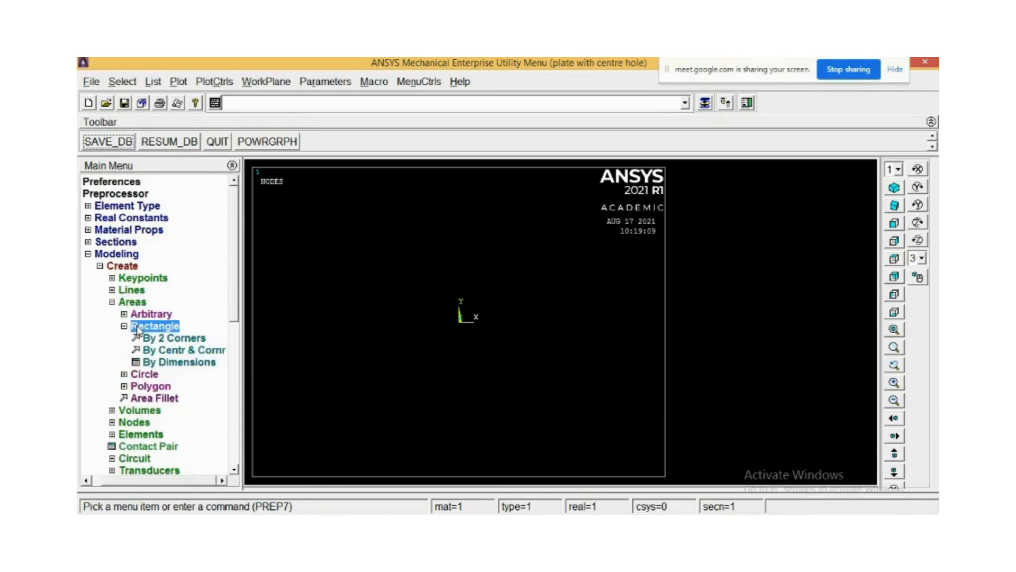
{"action": "left_click", "coordinate": [175, 339]}
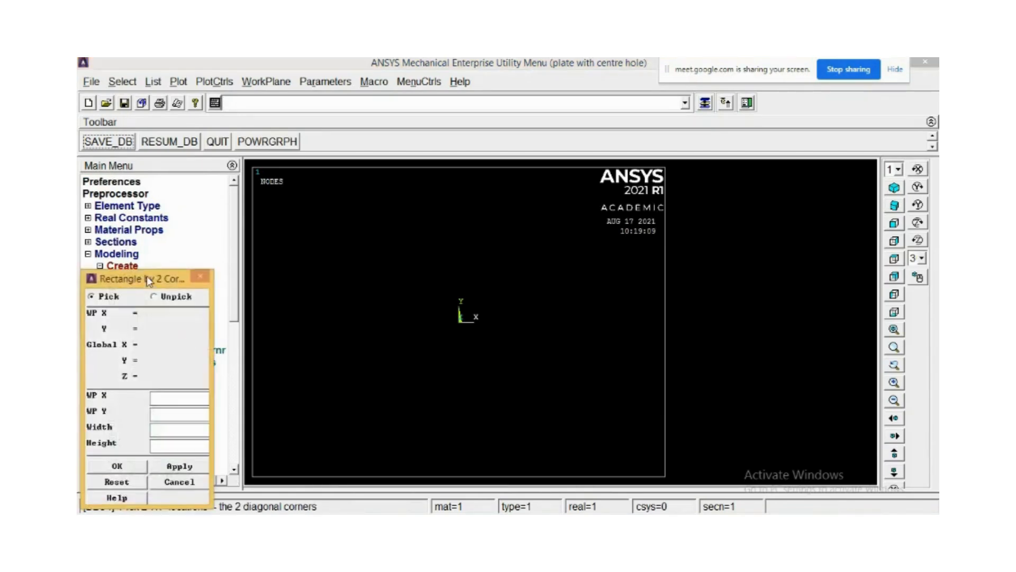
{"action": "left_click_drag", "start_coordinate": [147, 275], "coordinate": [222, 115]}
{"action": "left_click", "coordinate": [274, 229]}
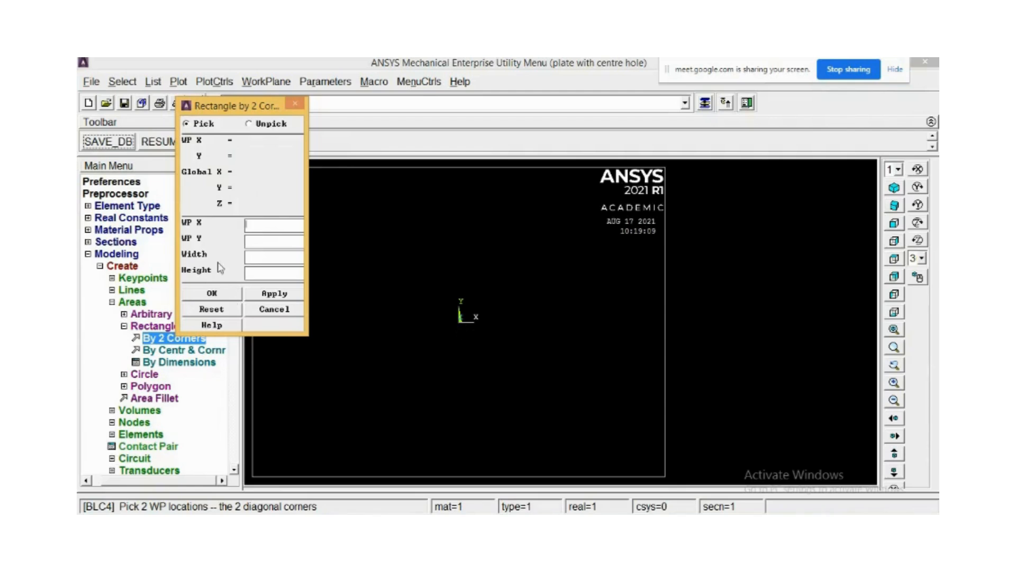
{"action": "type", "text": "0"}
{"action": "left_click", "coordinate": [265, 240]}
{"action": "type", "text": "0"}
{"action": "type", "text": "250250"}
{"action": "left_click", "coordinate": [212, 295]}
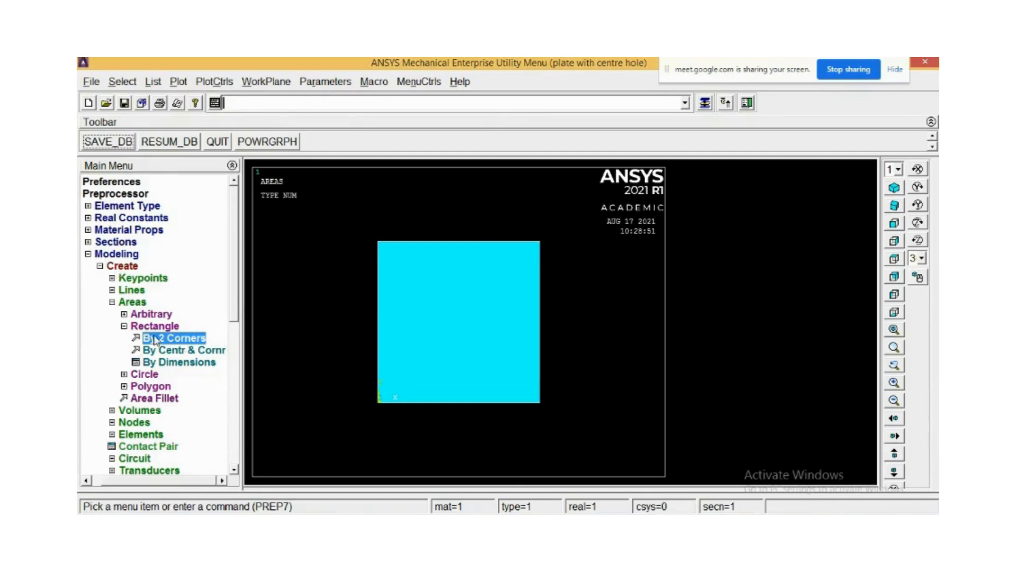
- Examine the square plate area from isometric, bottom, back and side views, and return to the front view
{"action": "left_click", "coordinate": [895, 205]}
{"action": "left_click", "coordinate": [895, 188]}
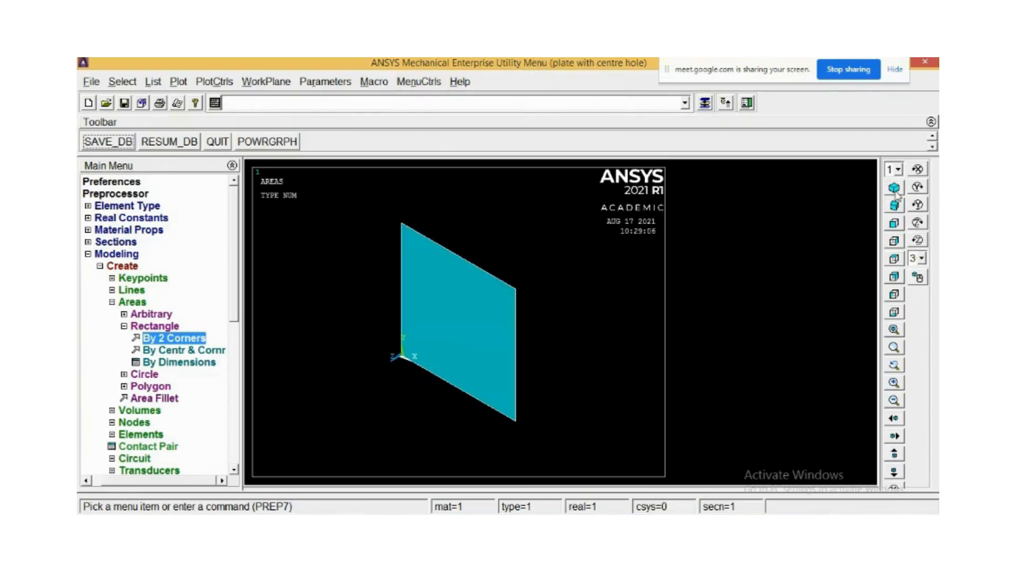
{"action": "left_click", "coordinate": [894, 223]}
{"action": "left_click", "coordinate": [896, 259]}
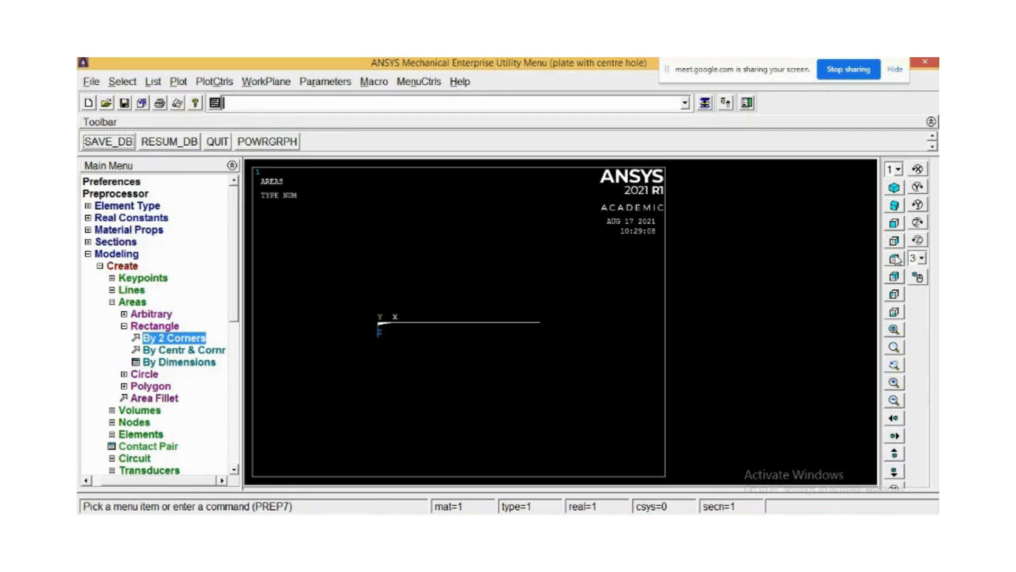
{"action": "left_click", "coordinate": [894, 276]}
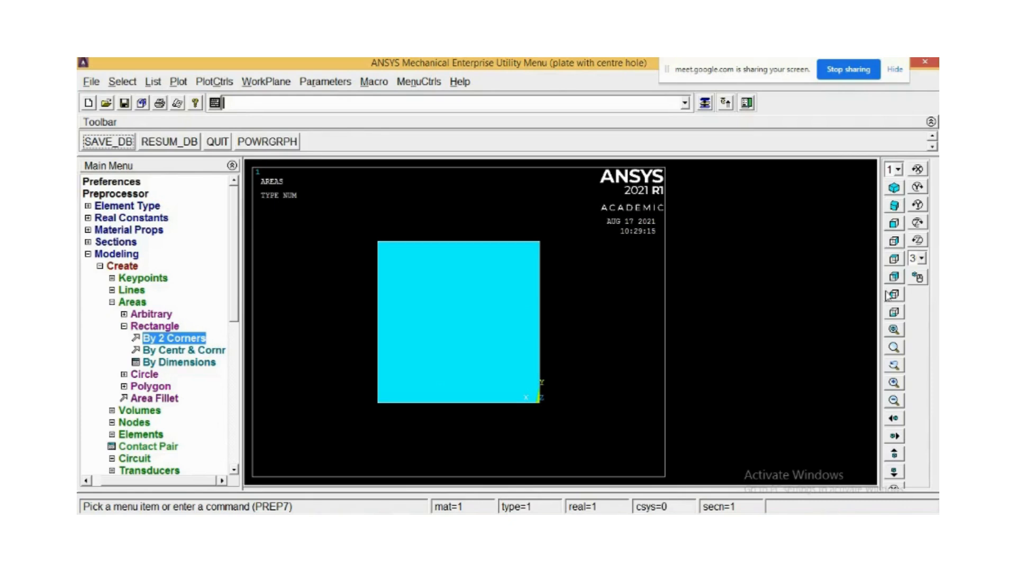
{"action": "left_click", "coordinate": [895, 294]}
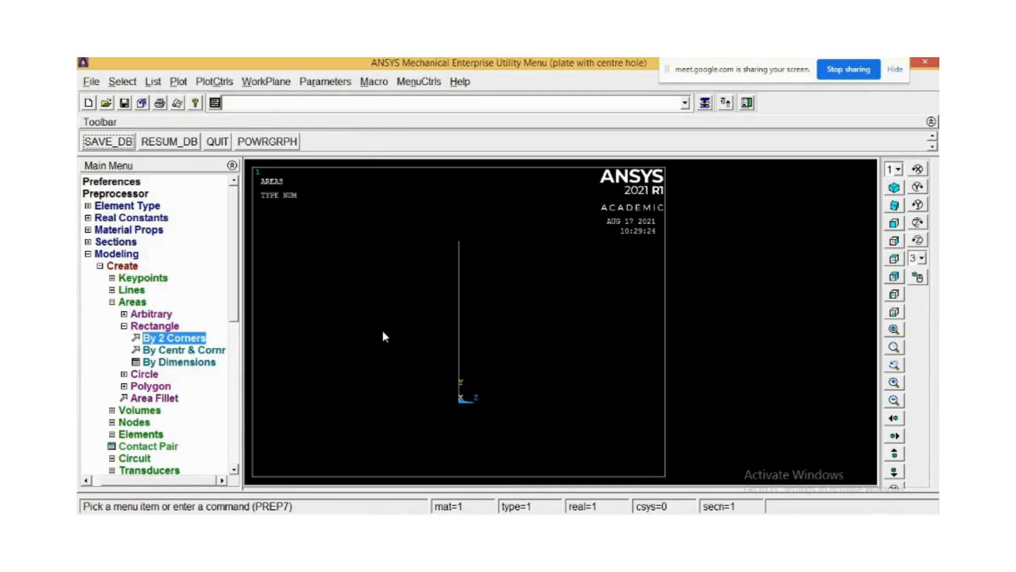
{"action": "left_click", "coordinate": [894, 187]}
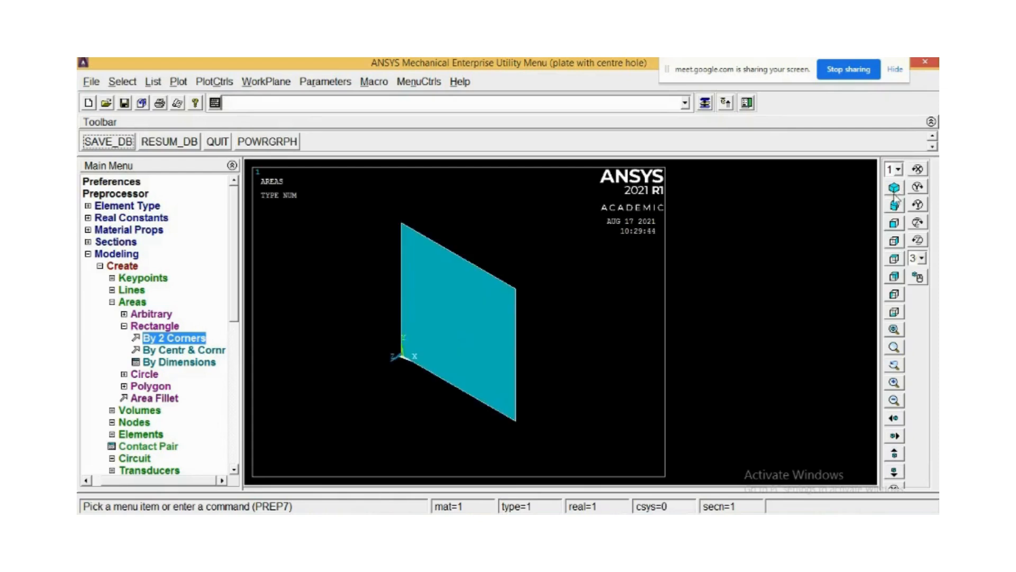
{"action": "left_click", "coordinate": [895, 226]}
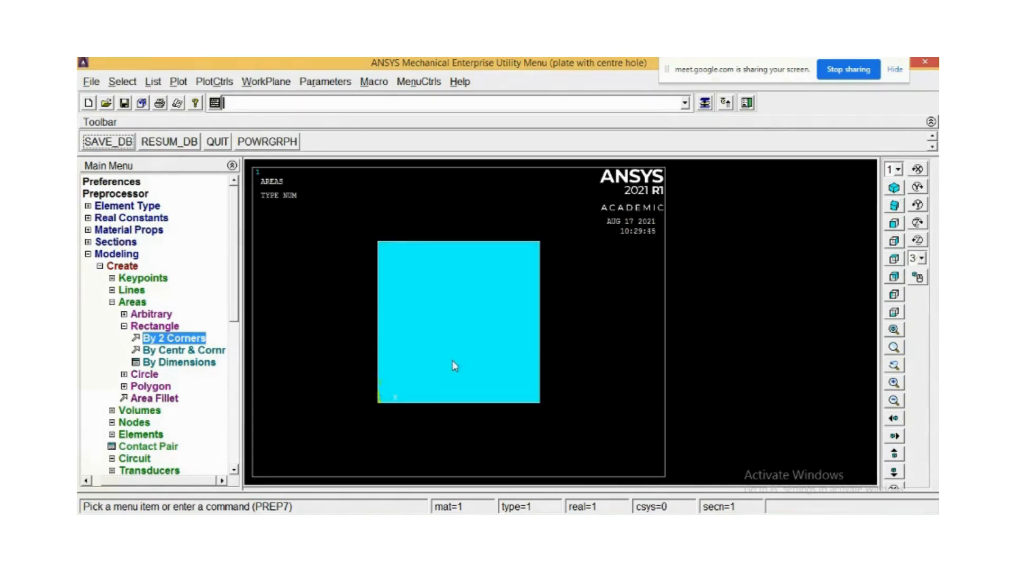
- Turn on area numbers in the plot numbering controls, keeping colors and numbers, and replot the plate
{"action": "left_click", "coordinate": [211, 83]}
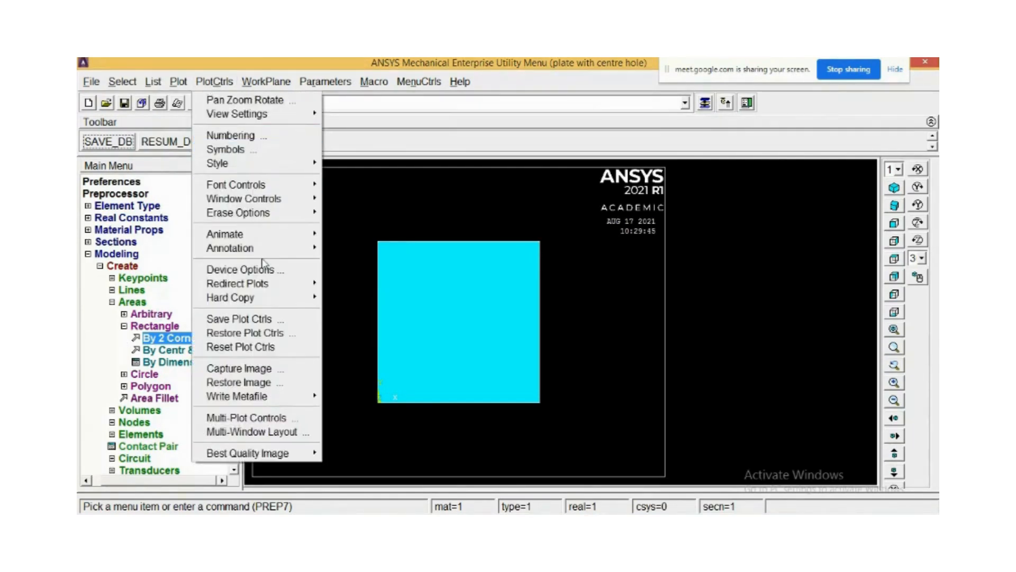
{"action": "left_click", "coordinate": [234, 135]}
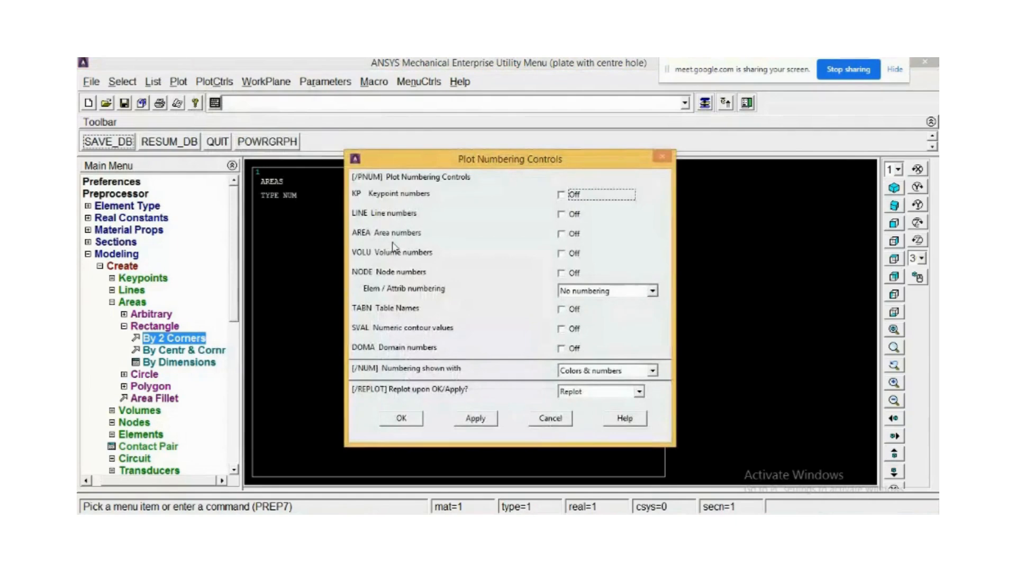
{"action": "left_click", "coordinate": [560, 235]}
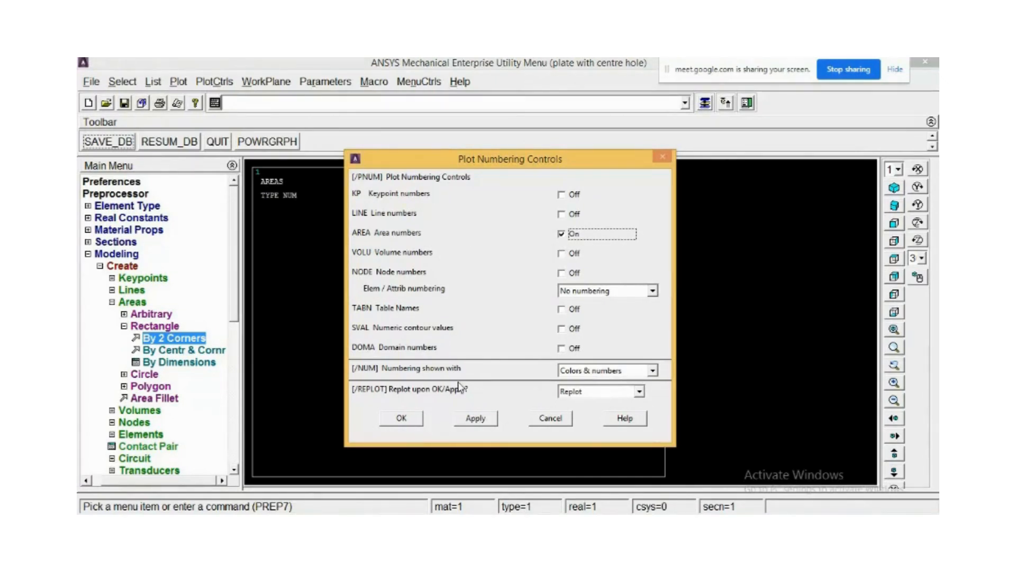
{"action": "left_click", "coordinate": [401, 417]}
{"action": "scroll", "coordinate": [468, 328], "scroll_direction": "up", "scroll_amount": 5}
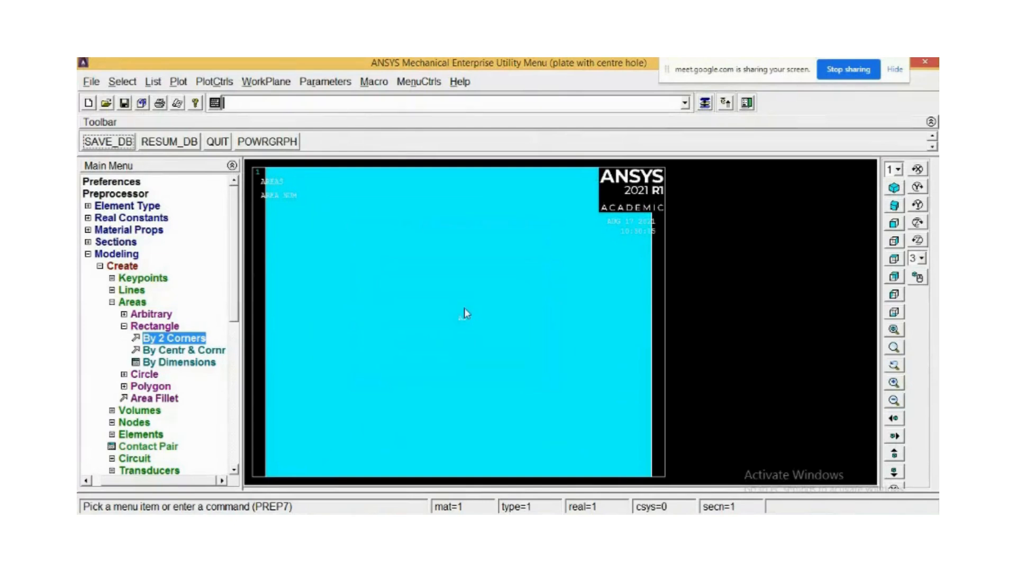
{"action": "scroll", "coordinate": [466, 312], "scroll_direction": "down", "scroll_amount": 3}
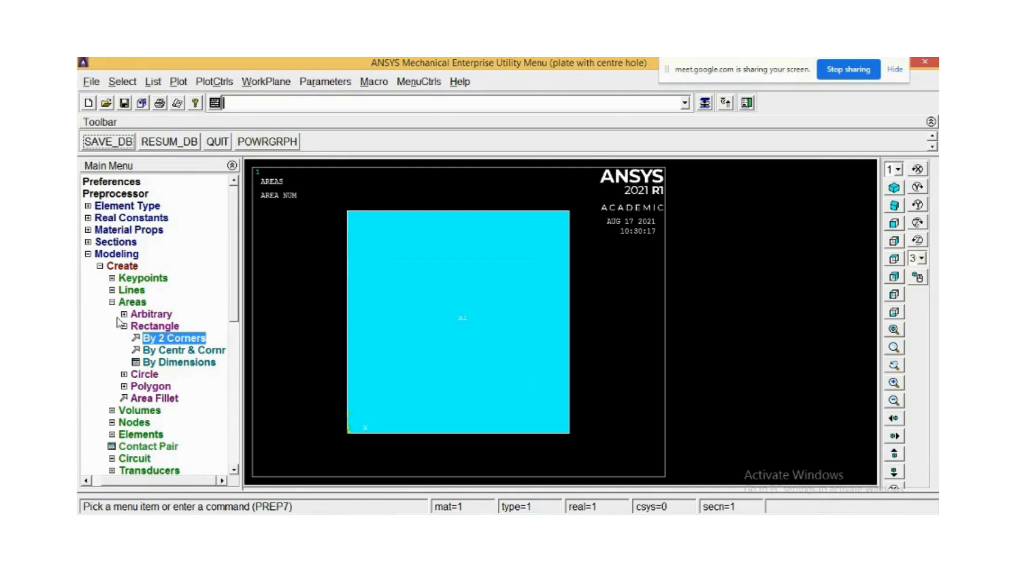
- Start a solid circular area centred at WP X 125, WP Y 125, checking the plate sketch in PowerPoint
{"action": "left_click", "coordinate": [125, 374]}
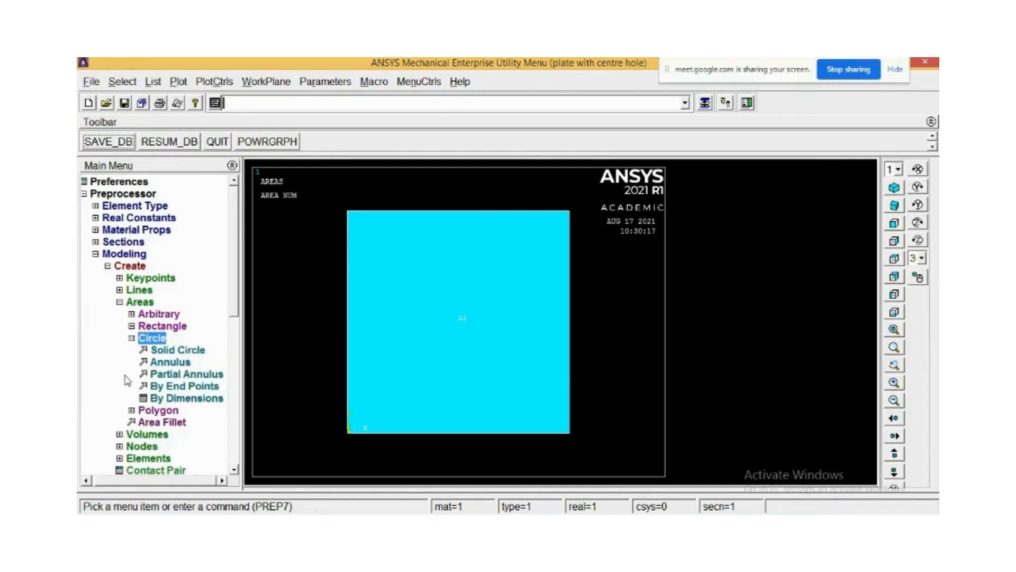
{"action": "left_click", "coordinate": [177, 350]}
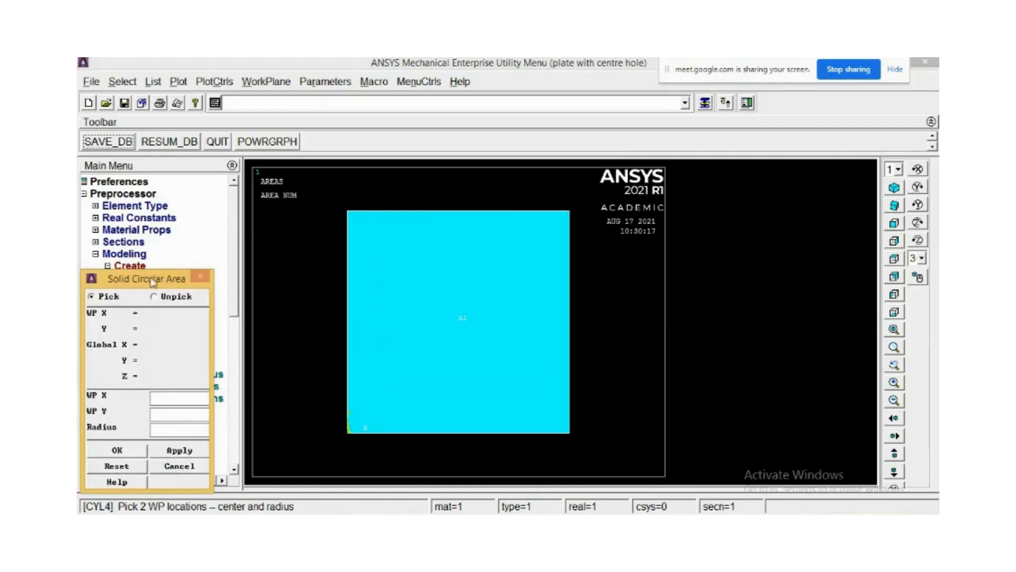
{"action": "left_click_drag", "start_coordinate": [151, 281], "coordinate": [230, 184]}
{"action": "left_click", "coordinate": [245, 305]}
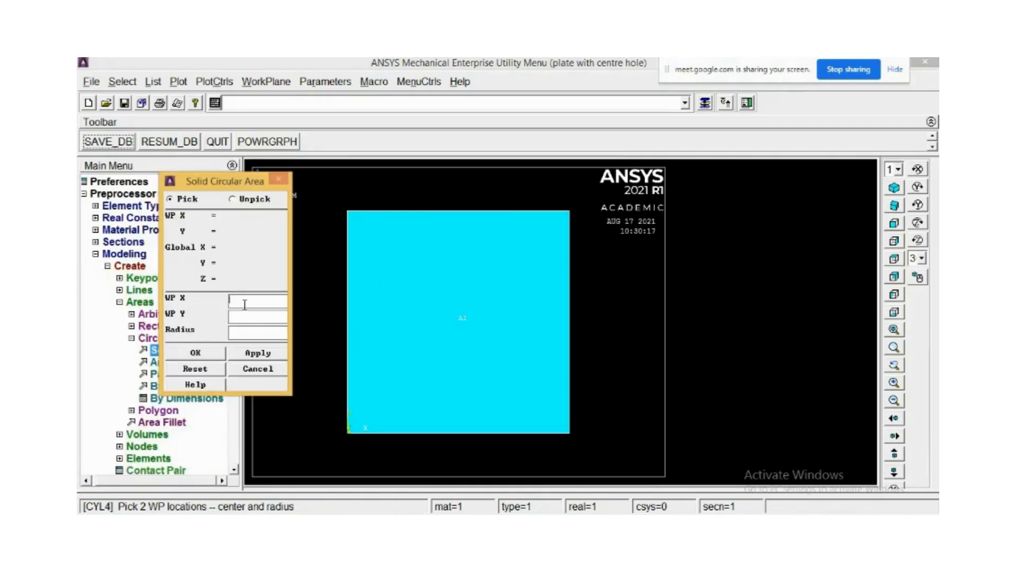
{"action": "key", "text": "alt+Tab"}
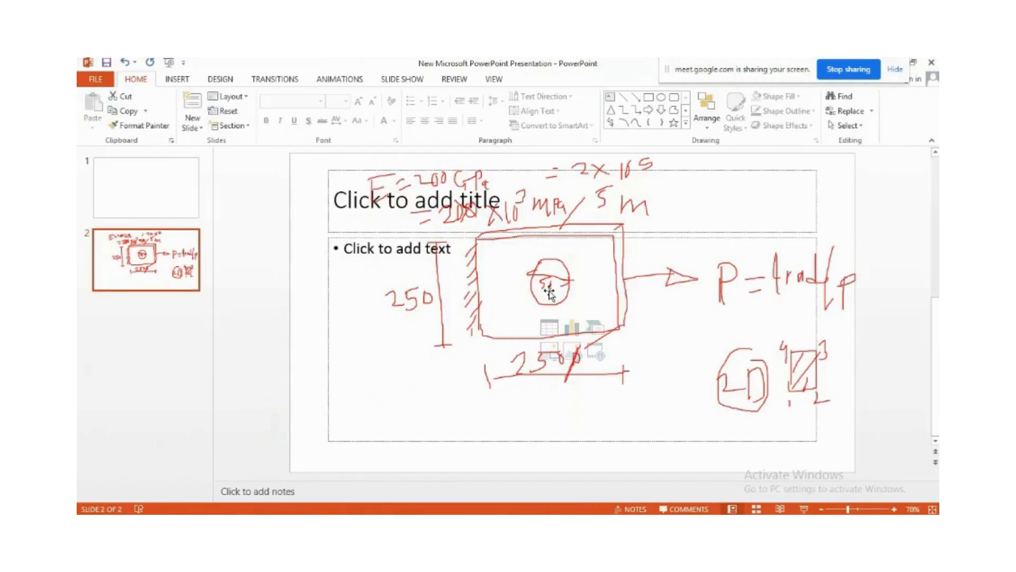
{"action": "key", "text": "alt+Tab"}
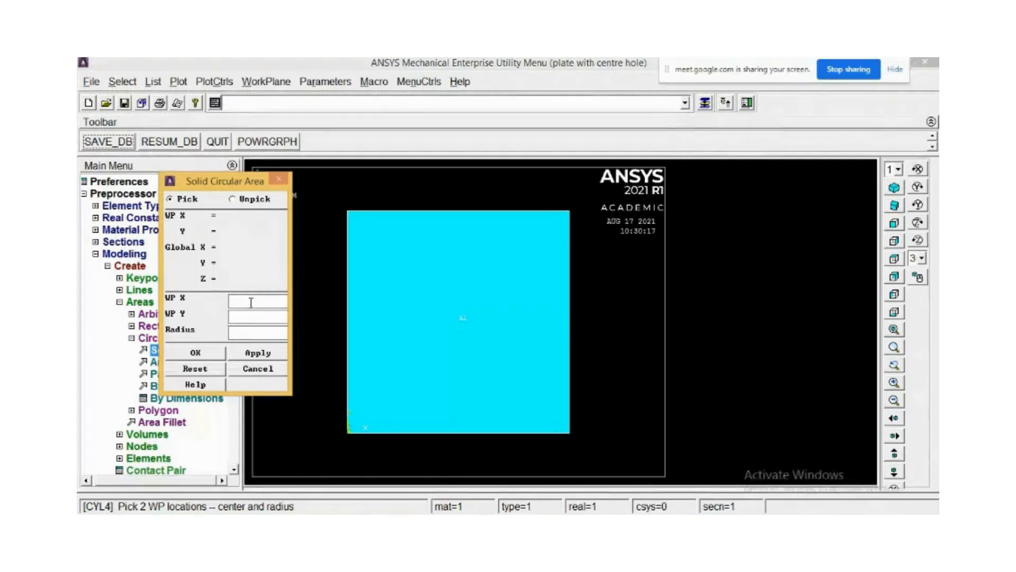
{"action": "type", "text": "125"}
{"action": "left_click", "coordinate": [258, 317]}
{"action": "type", "text": "125"}
- Check the hole size on the PowerPoint sketch, set the circle's radius to 25, and create the area
{"action": "left_click", "coordinate": [422, 524]}
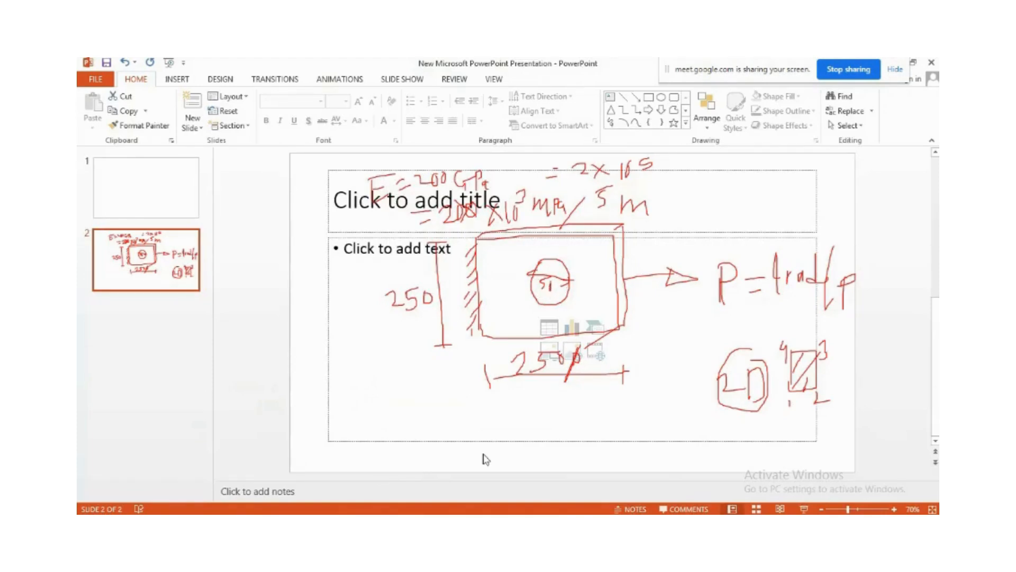
{"action": "left_click", "coordinate": [398, 524]}
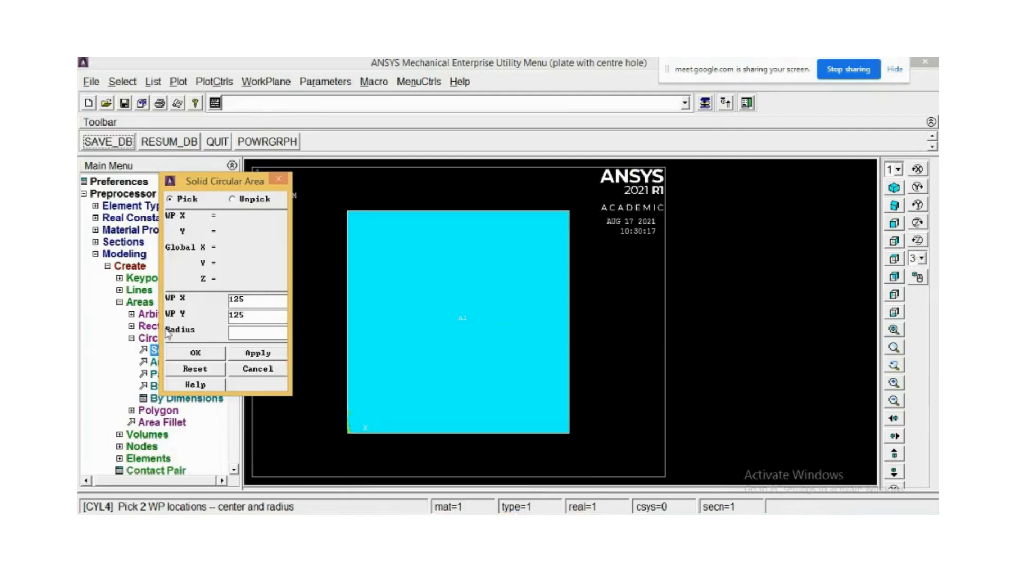
{"action": "left_click", "coordinate": [261, 332]}
{"action": "type", "text": "25"}
{"action": "double_click", "coordinate": [240, 299]}
{"action": "left_click", "coordinate": [249, 316]}
{"action": "double_click", "coordinate": [249, 316]}
{"action": "double_click", "coordinate": [238, 299]}
{"action": "left_click_drag", "start_coordinate": [254, 314], "coordinate": [229, 332]}
{"action": "left_click", "coordinate": [196, 353]}
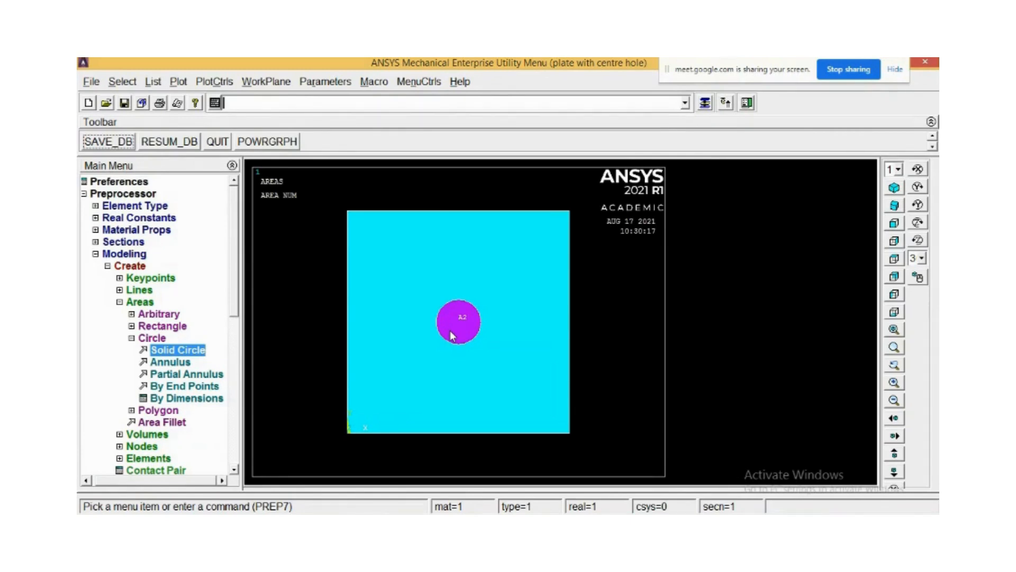
- Apply the PowerGraphics display setting as ON to redraw the plate and circle areas
{"action": "left_click", "coordinate": [268, 142]}
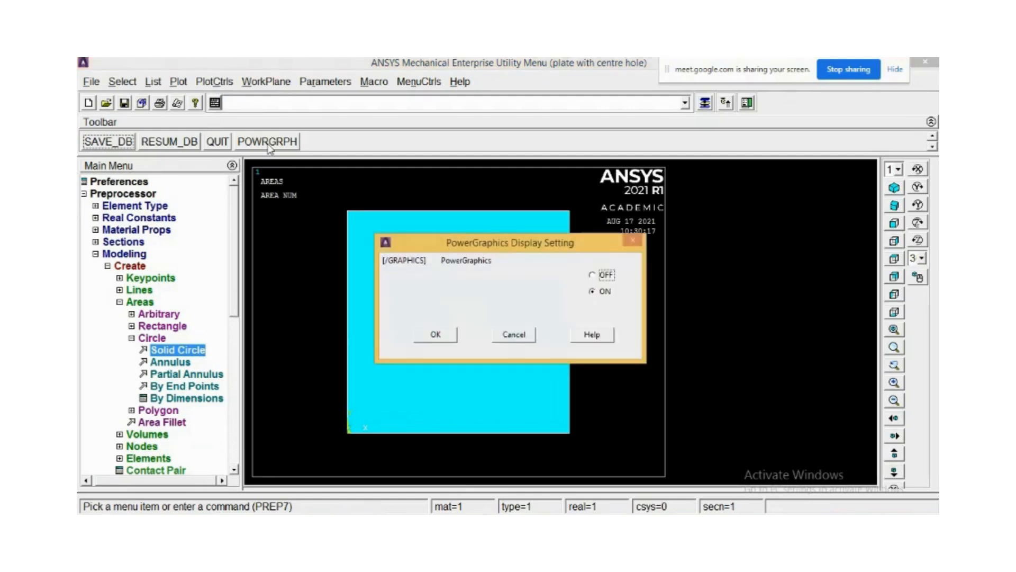
{"action": "left_click", "coordinate": [450, 336]}
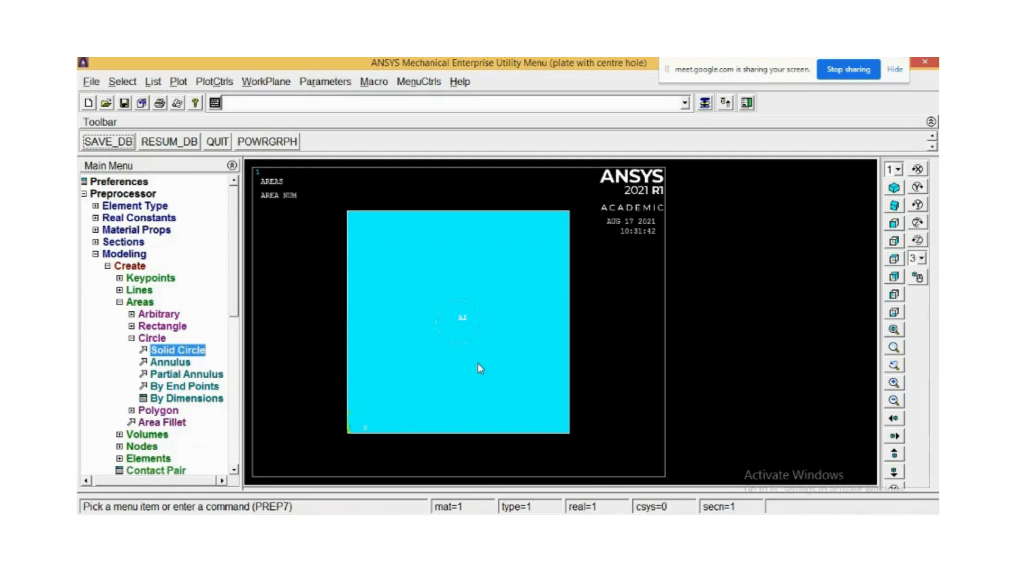
{"action": "scroll", "coordinate": [451, 347], "scroll_direction": "up", "scroll_amount": 4}
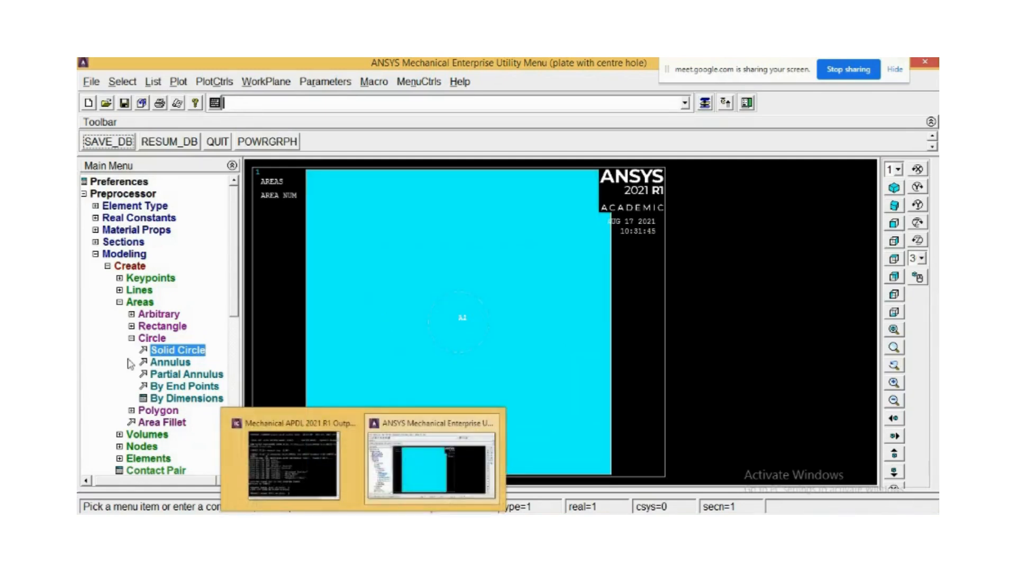
- Collapse the area creation commands and expand the Boolean subtract operations under the modeling commands
{"action": "left_click", "coordinate": [120, 303]}
{"action": "left_click", "coordinate": [123, 303]}
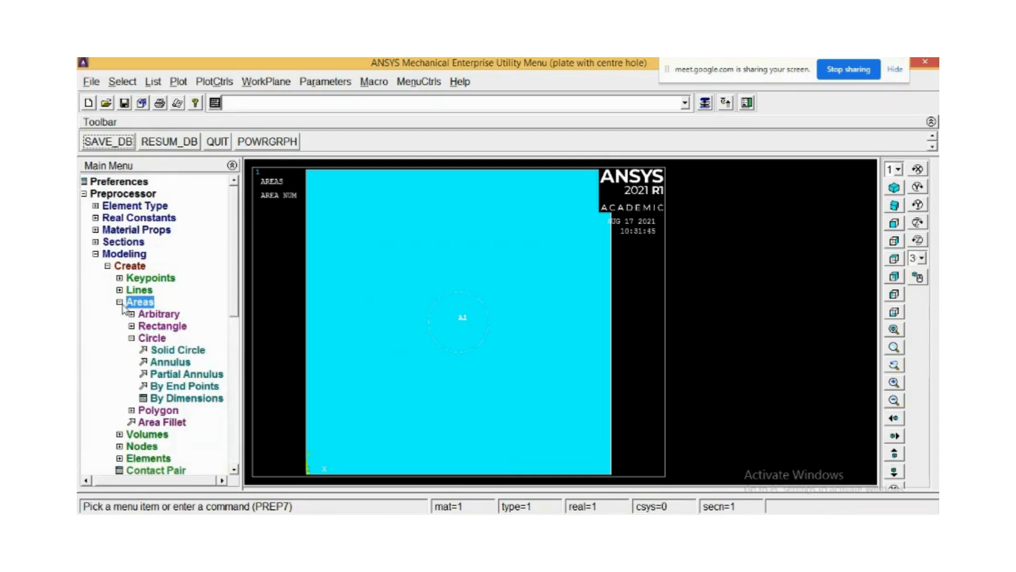
{"action": "left_click", "coordinate": [123, 303]}
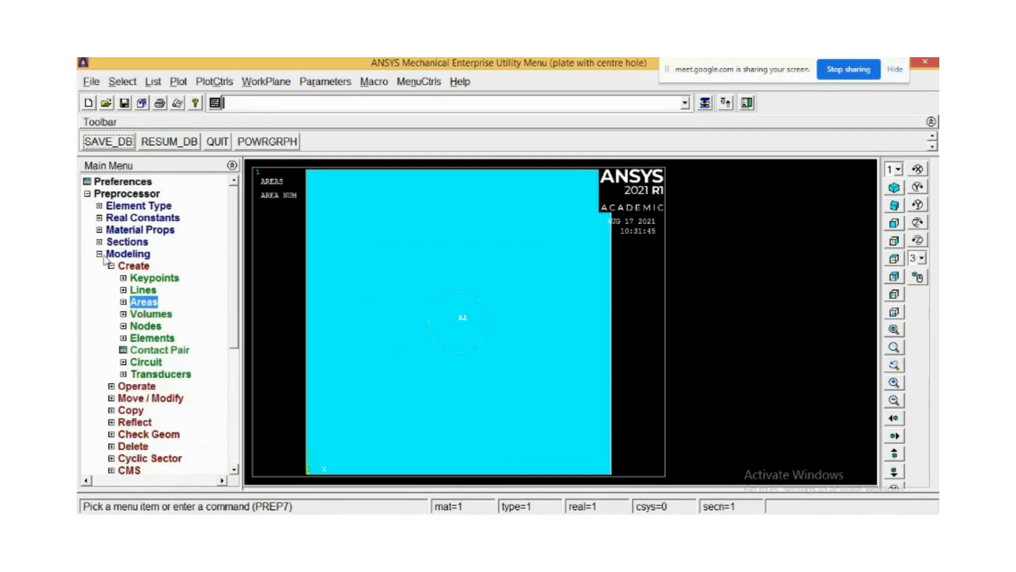
{"action": "left_click", "coordinate": [111, 266]}
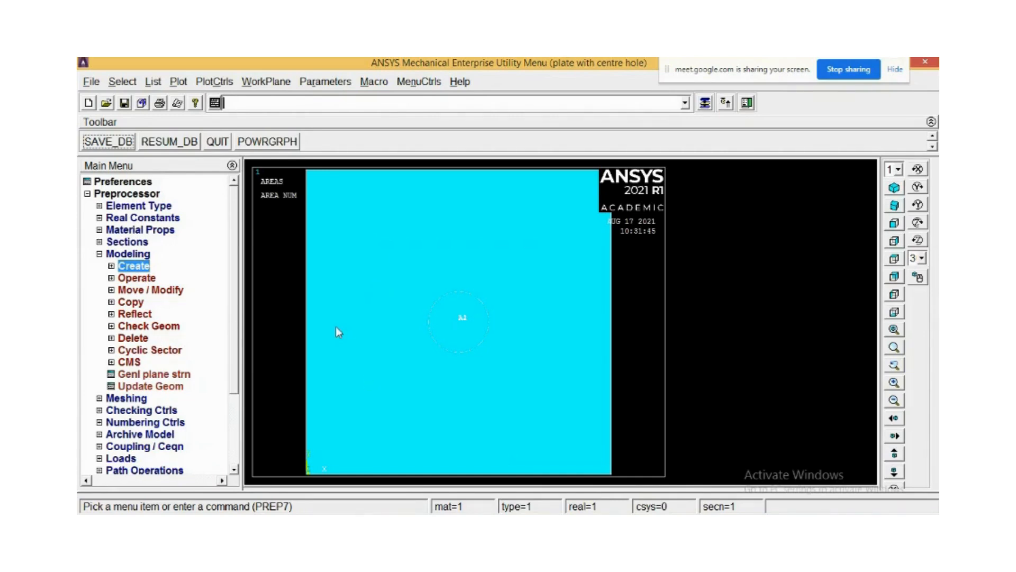
{"action": "left_click", "coordinate": [111, 278]}
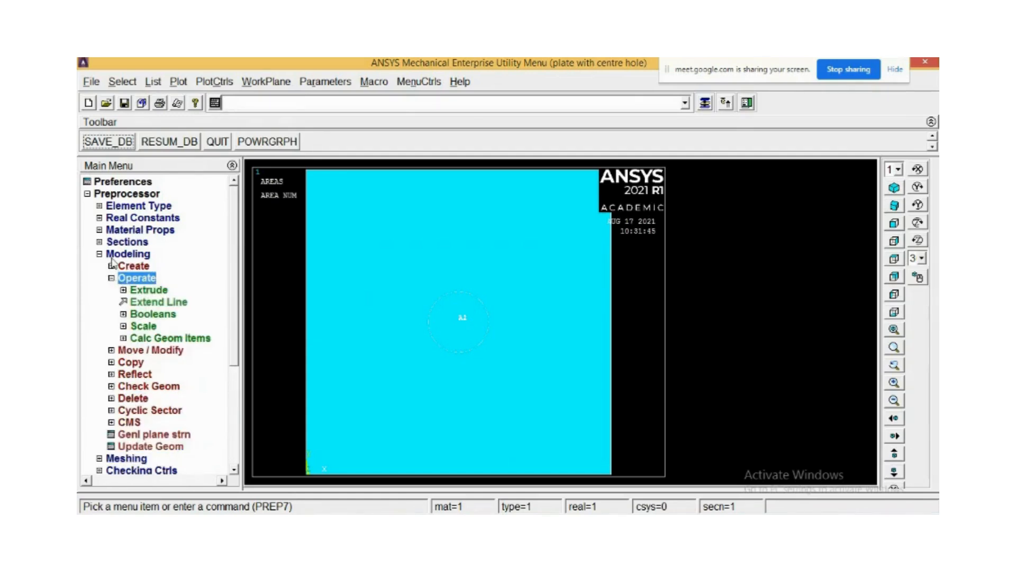
{"action": "left_click", "coordinate": [112, 278]}
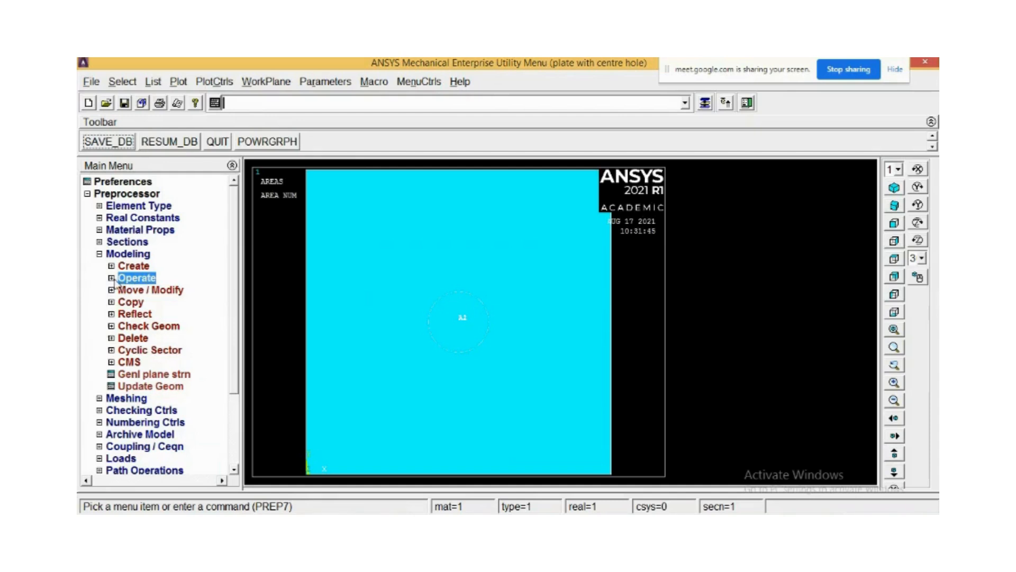
{"action": "left_click", "coordinate": [111, 278]}
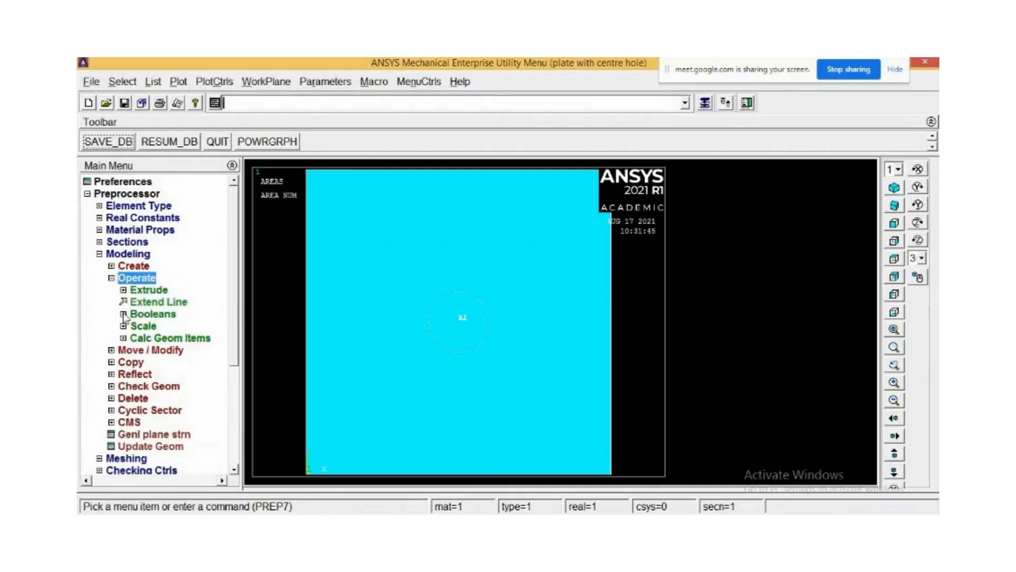
{"action": "left_click", "coordinate": [124, 315]}
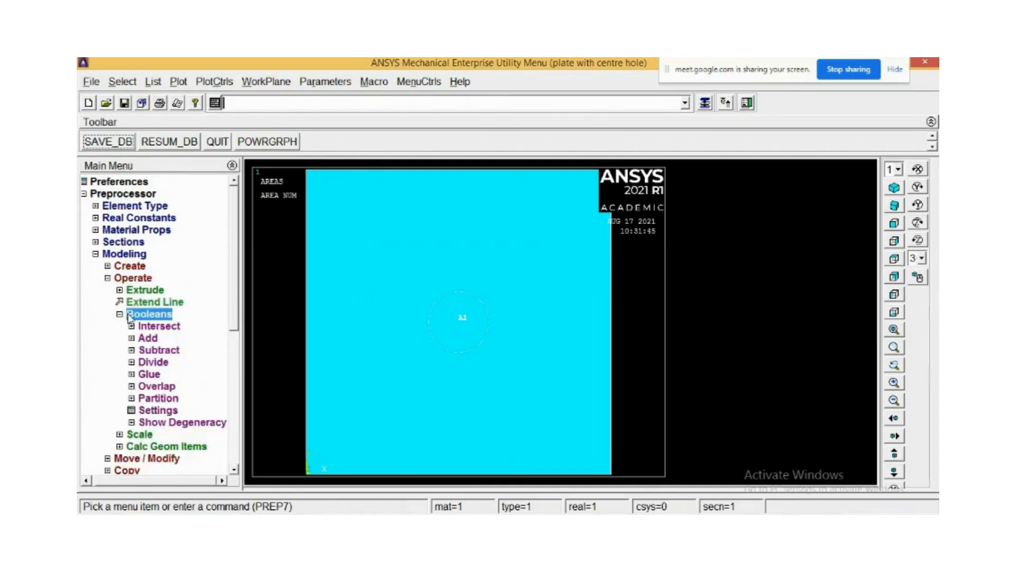
{"action": "left_click", "coordinate": [131, 351]}
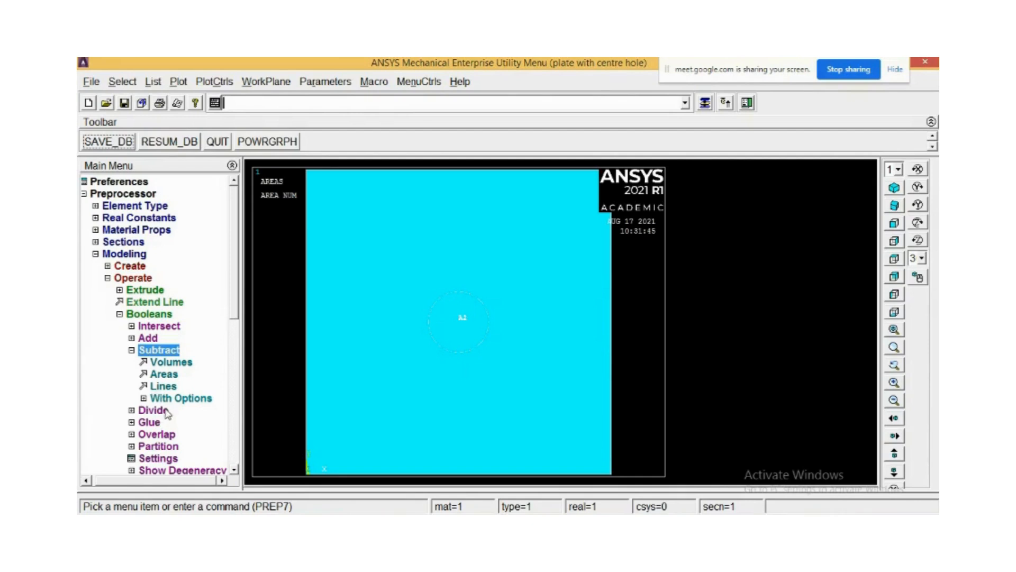
{"action": "left_click", "coordinate": [159, 375]}
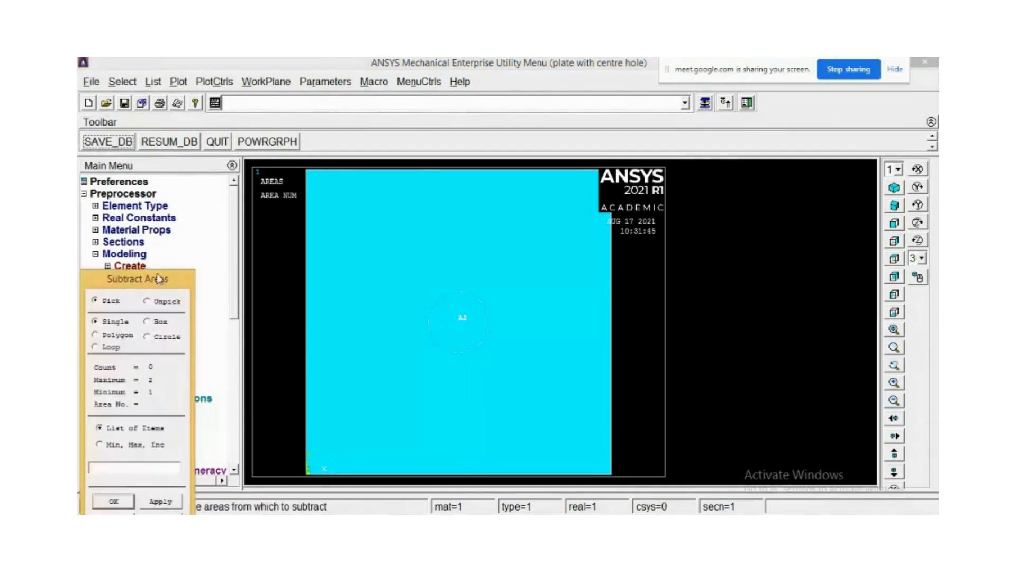
{"action": "left_click_drag", "start_coordinate": [164, 281], "coordinate": [269, 108]}
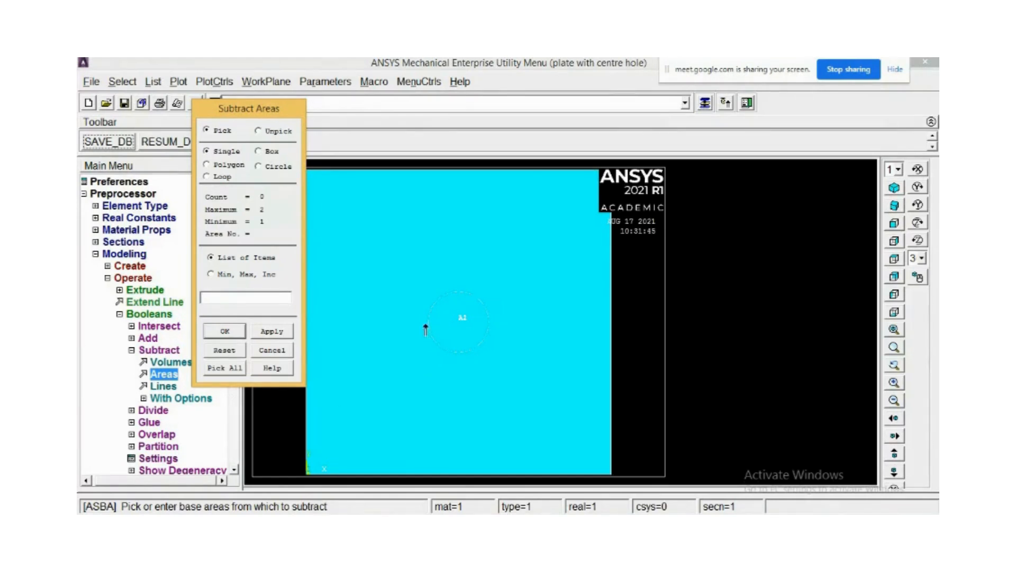
{"action": "left_click", "coordinate": [333, 318]}
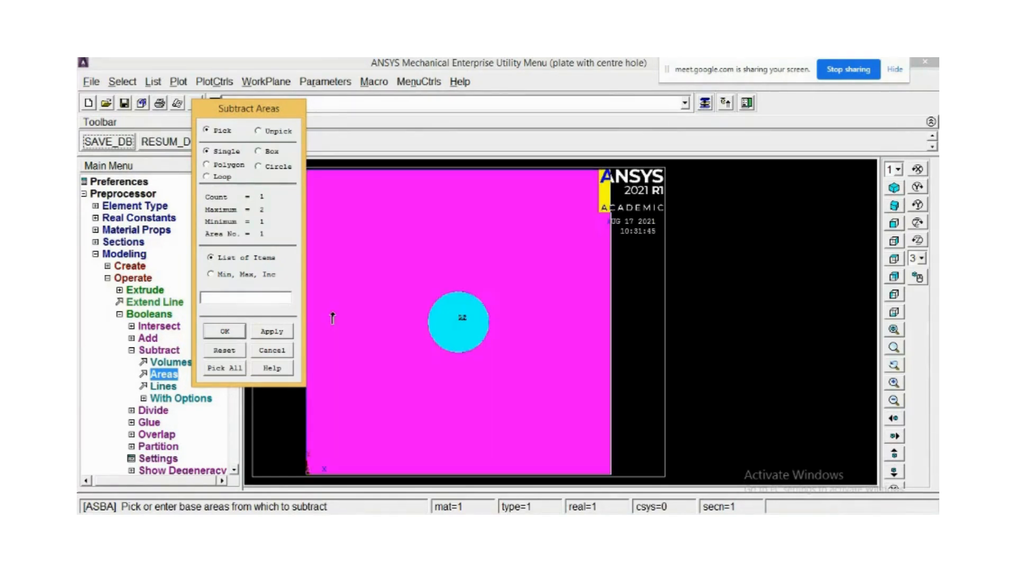
{"action": "right_click", "coordinate": [454, 312]}
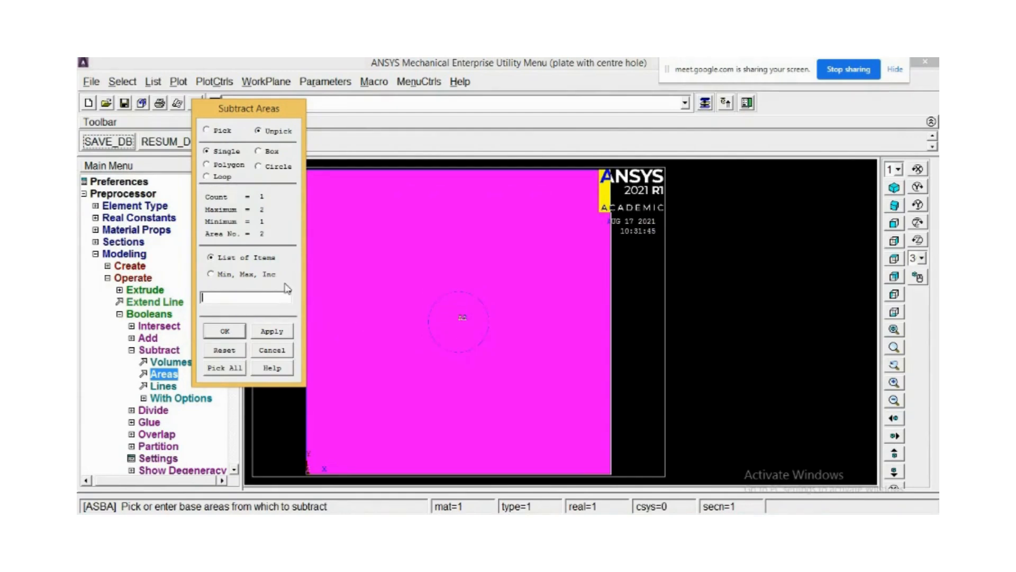
{"action": "left_click", "coordinate": [270, 352]}
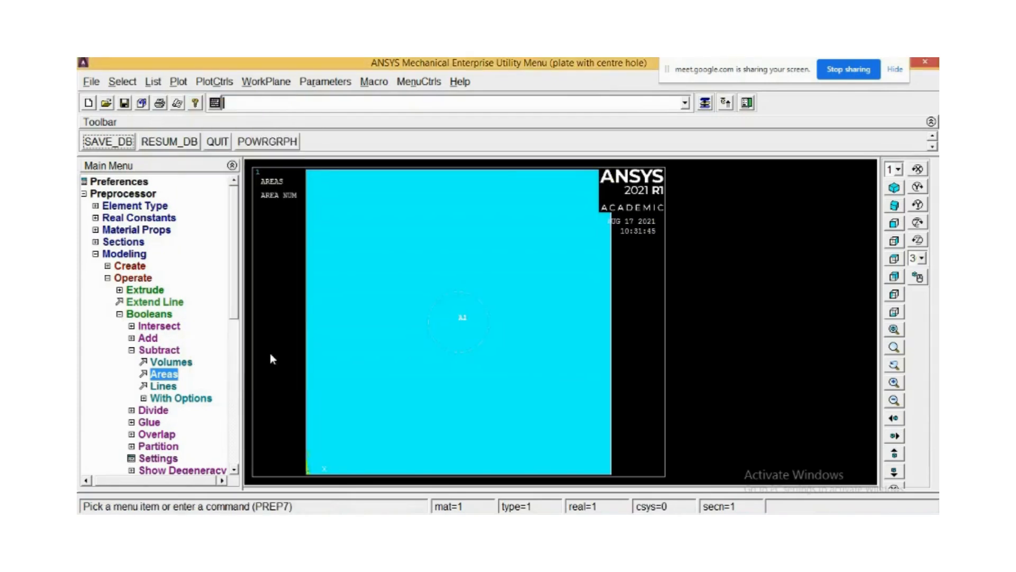
- Try to start an area subtraction with both the plate and the circle picked as base areas
{"action": "left_click", "coordinate": [163, 375]}
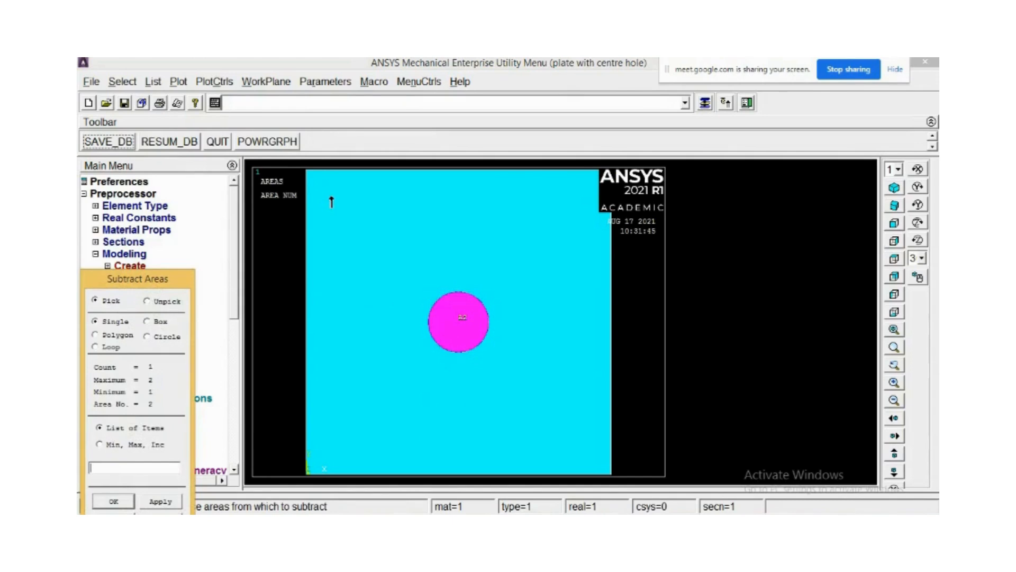
{"action": "right_click", "coordinate": [470, 328]}
{"action": "left_click", "coordinate": [470, 331]}
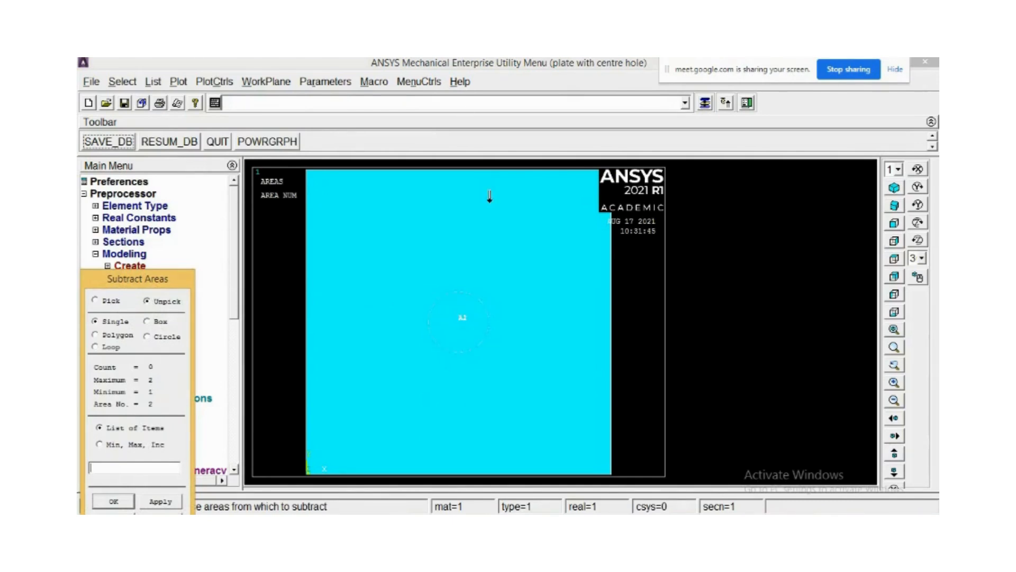
{"action": "right_click", "coordinate": [490, 197]}
{"action": "right_click", "coordinate": [459, 318]}
{"action": "left_click", "coordinate": [459, 317]}
{"action": "right_click", "coordinate": [591, 229]}
{"action": "left_click", "coordinate": [592, 233]}
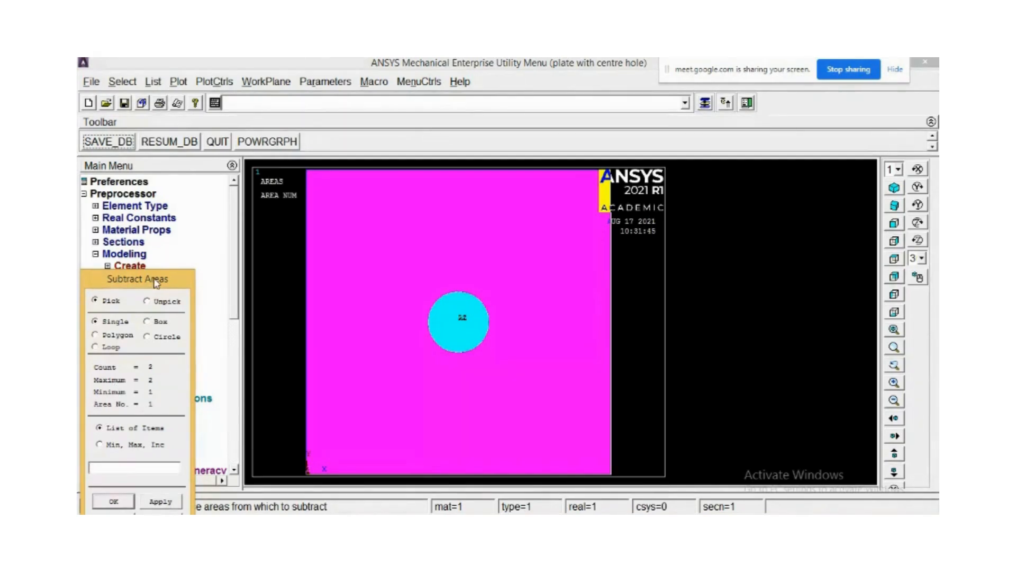
{"action": "left_click_drag", "start_coordinate": [156, 283], "coordinate": [208, 203]}
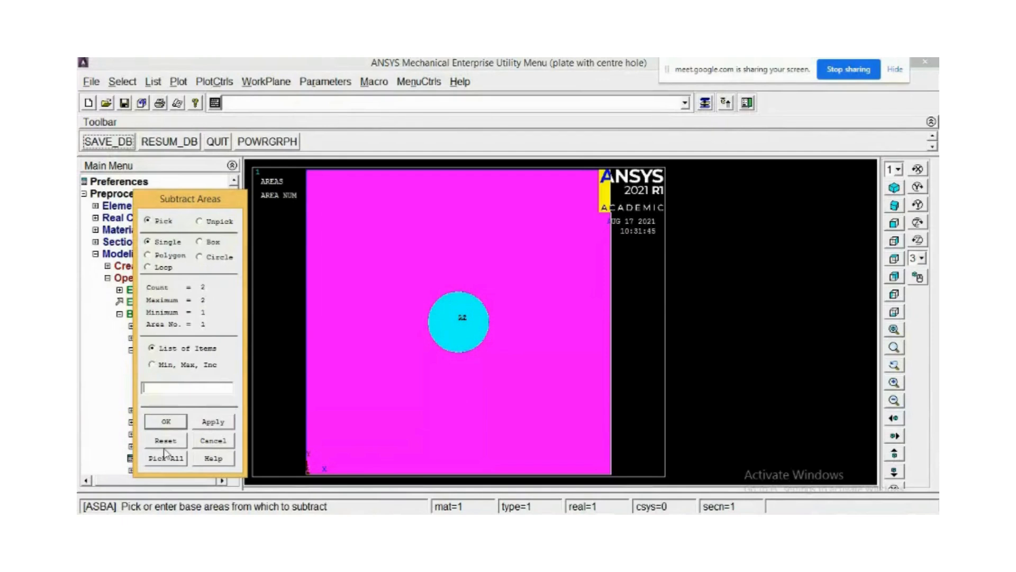
{"action": "left_click", "coordinate": [224, 426]}
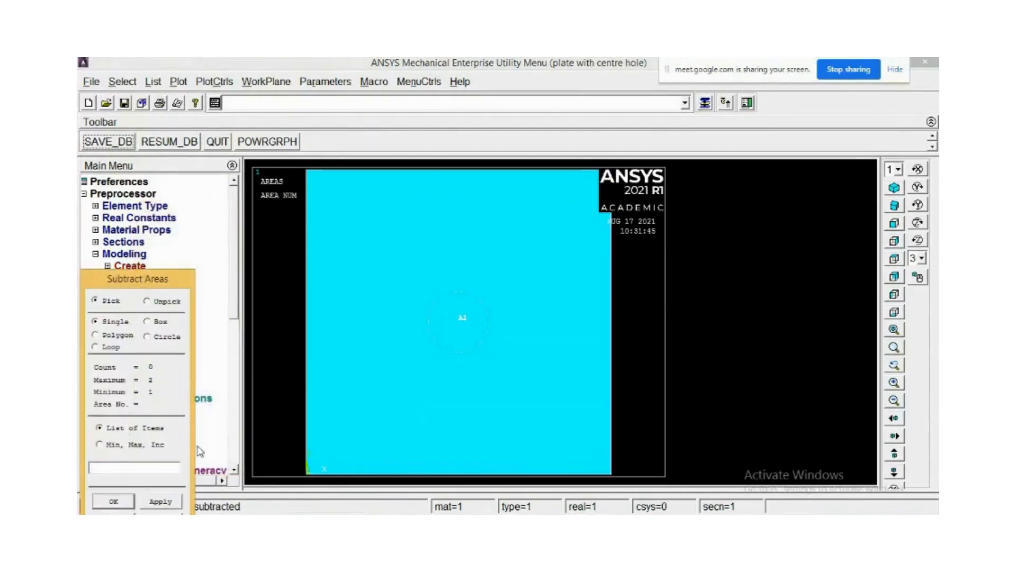
- Try to choose the circle as the area to be subtracted, entering a2 in the area list
{"action": "left_click_drag", "start_coordinate": [138, 282], "coordinate": [221, 116]}
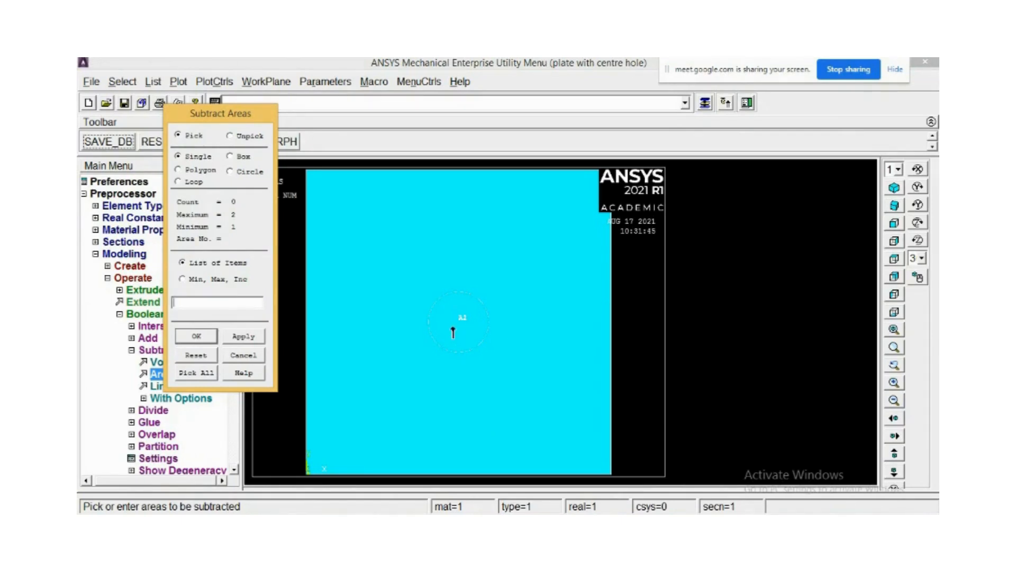
{"action": "left_click", "coordinate": [452, 327]}
{"action": "right_click", "coordinate": [453, 327]}
{"action": "left_click", "coordinate": [396, 324]}
{"action": "right_click", "coordinate": [397, 323]}
{"action": "left_click", "coordinate": [466, 324]}
{"action": "left_click", "coordinate": [466, 326]}
{"action": "right_click", "coordinate": [466, 325]}
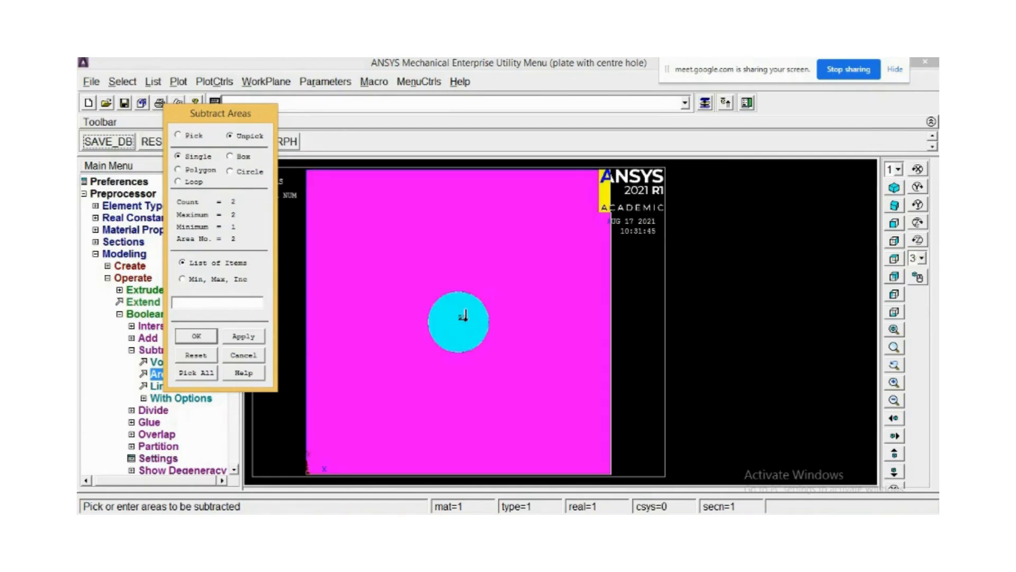
{"action": "right_click", "coordinate": [539, 246]}
{"action": "left_click", "coordinate": [539, 247]}
{"action": "right_click", "coordinate": [548, 237]}
{"action": "left_click", "coordinate": [549, 234]}
{"action": "left_click", "coordinate": [550, 228]}
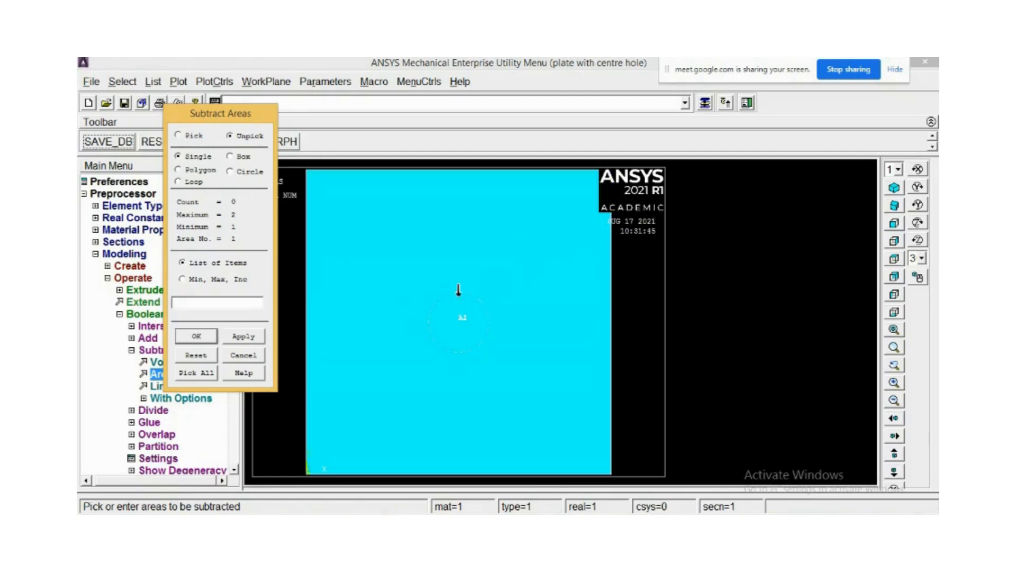
{"action": "type", "text": "a2"}
{"action": "left_click", "coordinate": [241, 338]}
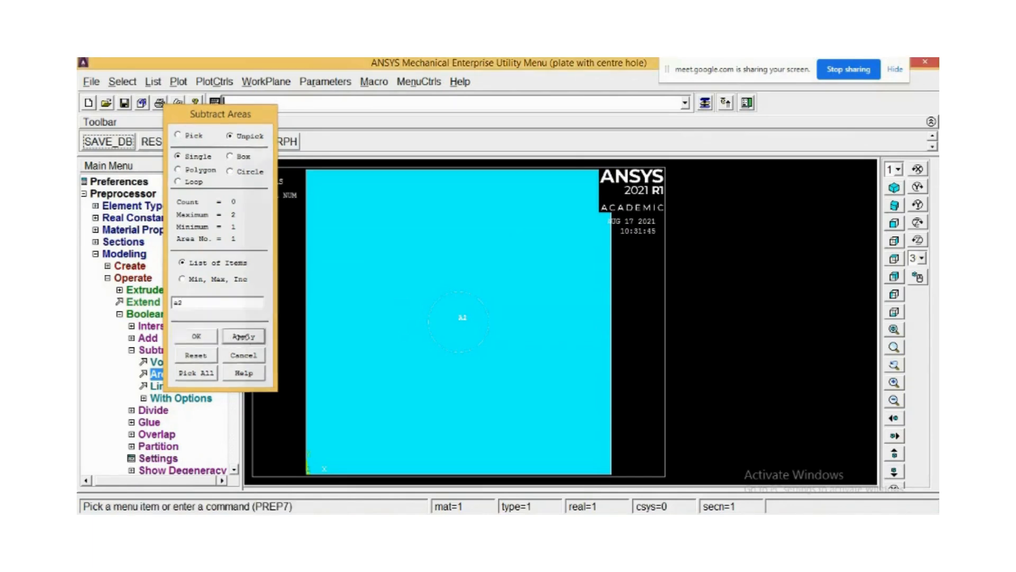
{"action": "left_click", "coordinate": [154, 376]}
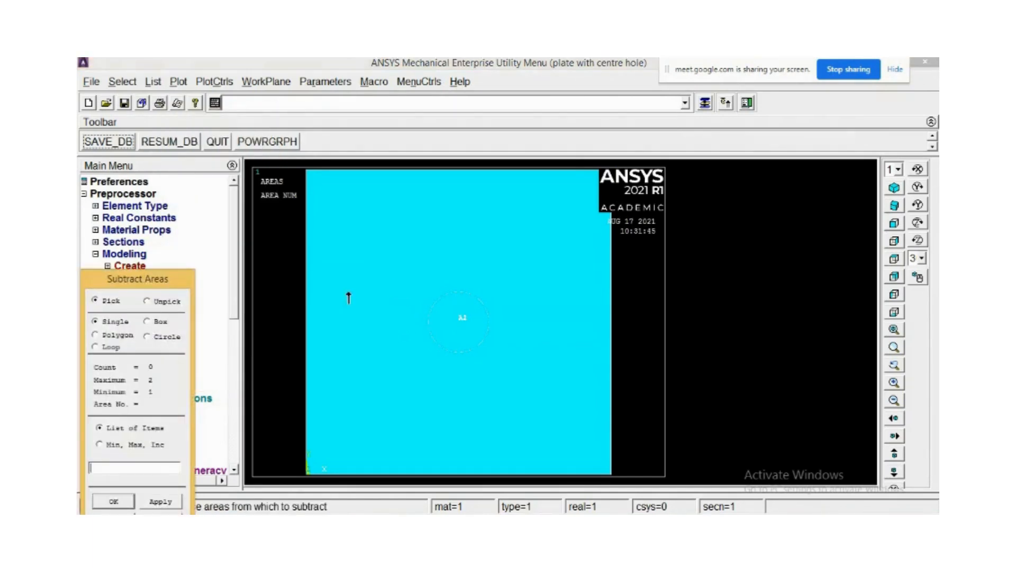
{"action": "left_click", "coordinate": [706, 101]}
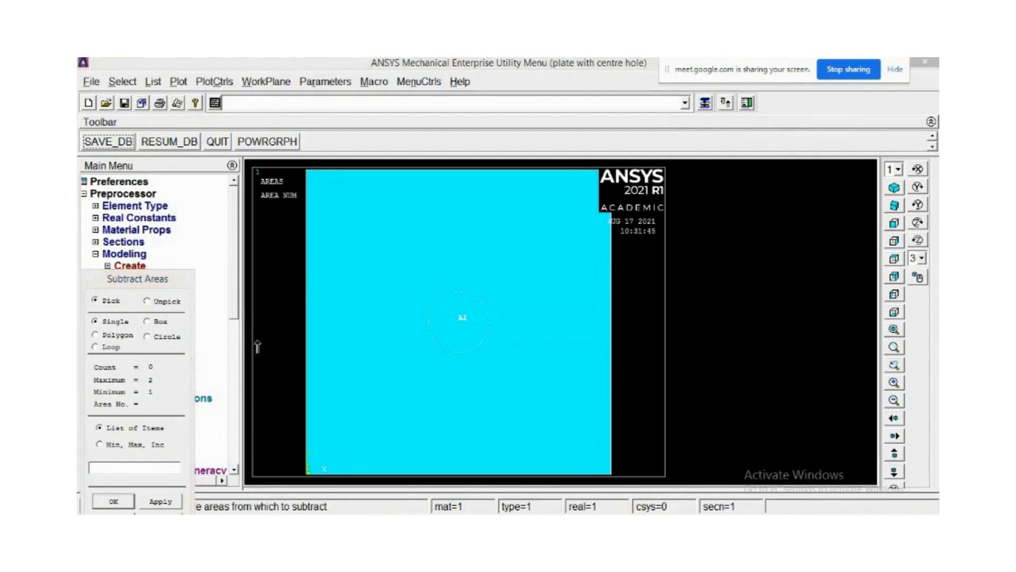
{"action": "left_click_drag", "start_coordinate": [152, 292], "coordinate": [229, 207]}
{"action": "left_click", "coordinate": [243, 448]}
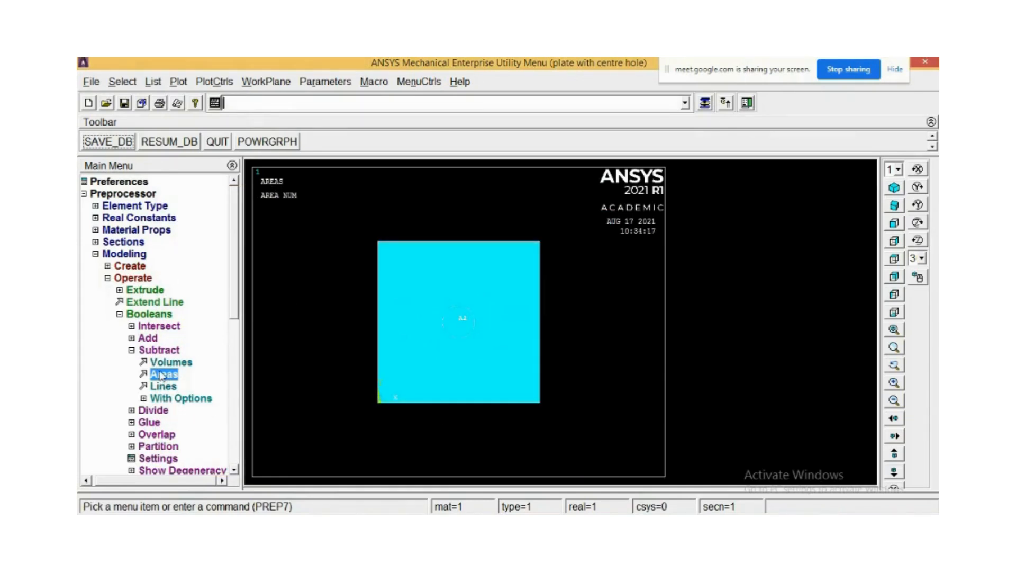
- Start a Boolean area subtraction and accept the square plate, area 1, as the base area
{"action": "left_click", "coordinate": [162, 374]}
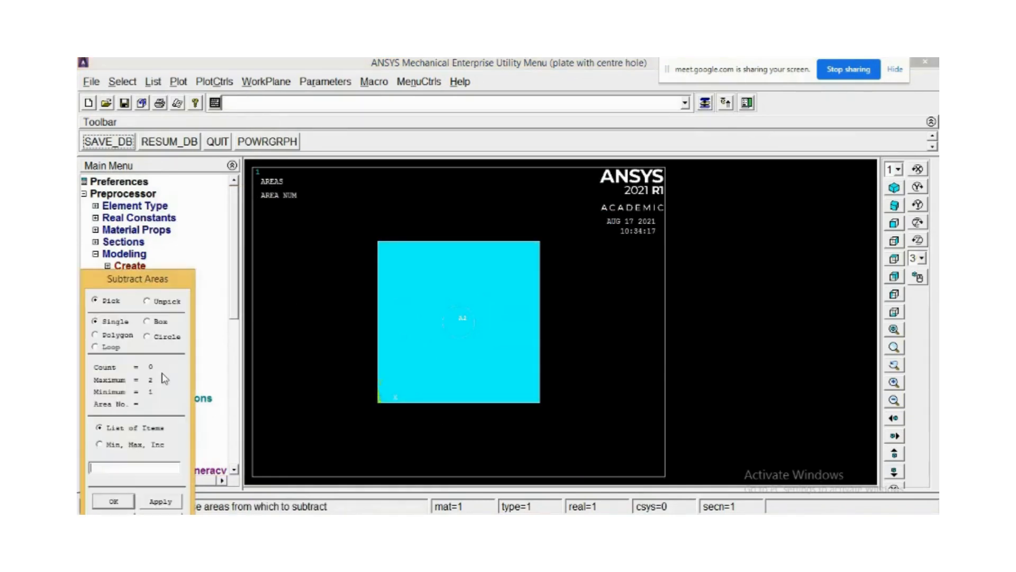
{"action": "left_click", "coordinate": [394, 332]}
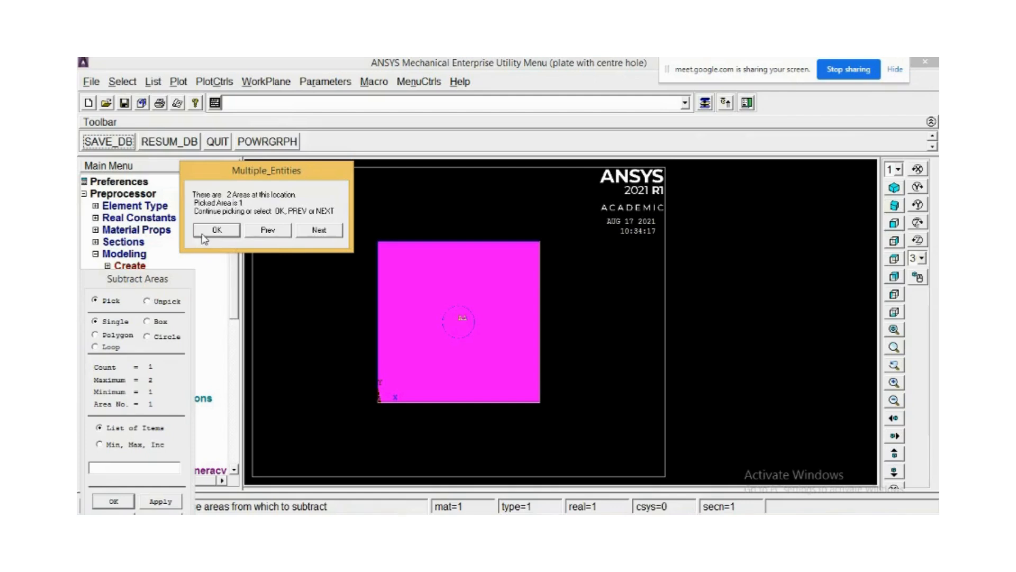
{"action": "left_click", "coordinate": [218, 233]}
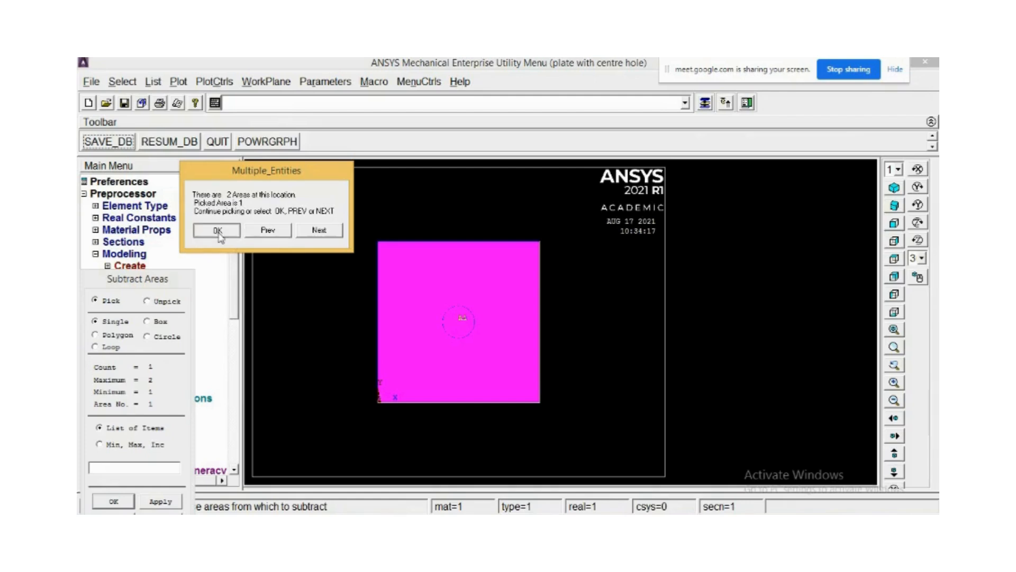
{"action": "left_click", "coordinate": [162, 503]}
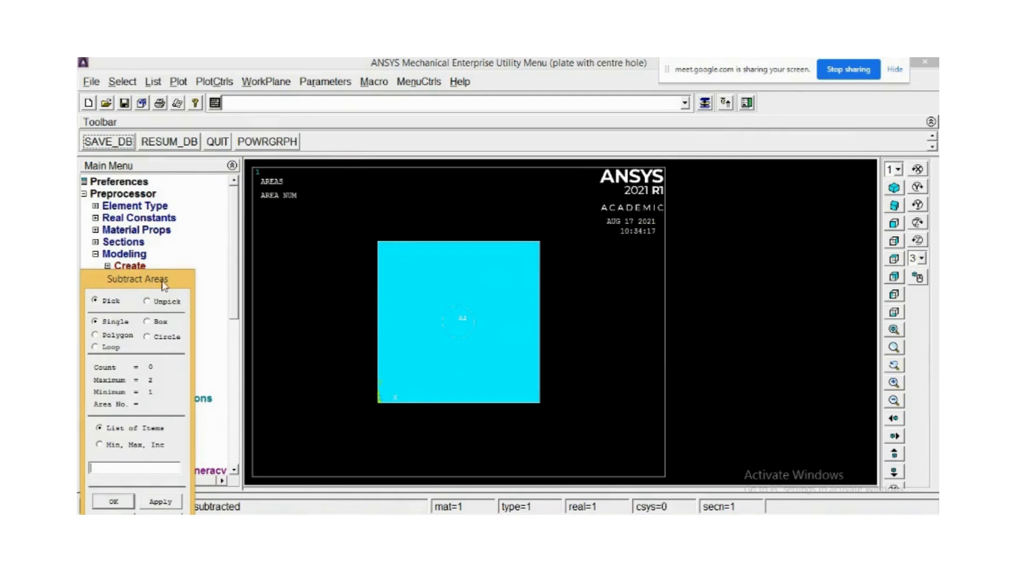
- Choose the circle, area 2, as the area to be subtracted and cut it from the plate
{"action": "left_click_drag", "start_coordinate": [162, 281], "coordinate": [225, 156]}
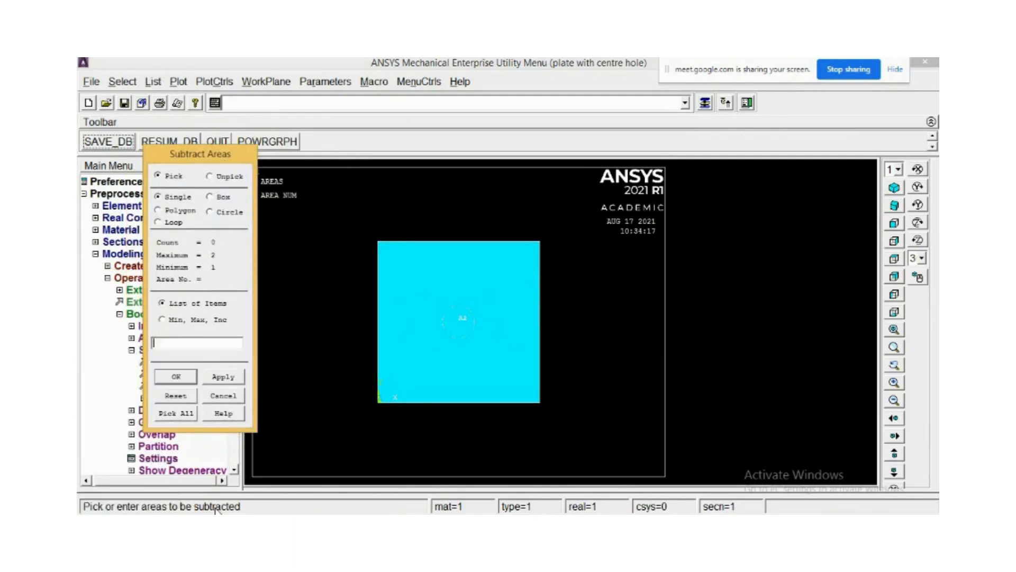
{"action": "left_click", "coordinate": [461, 320]}
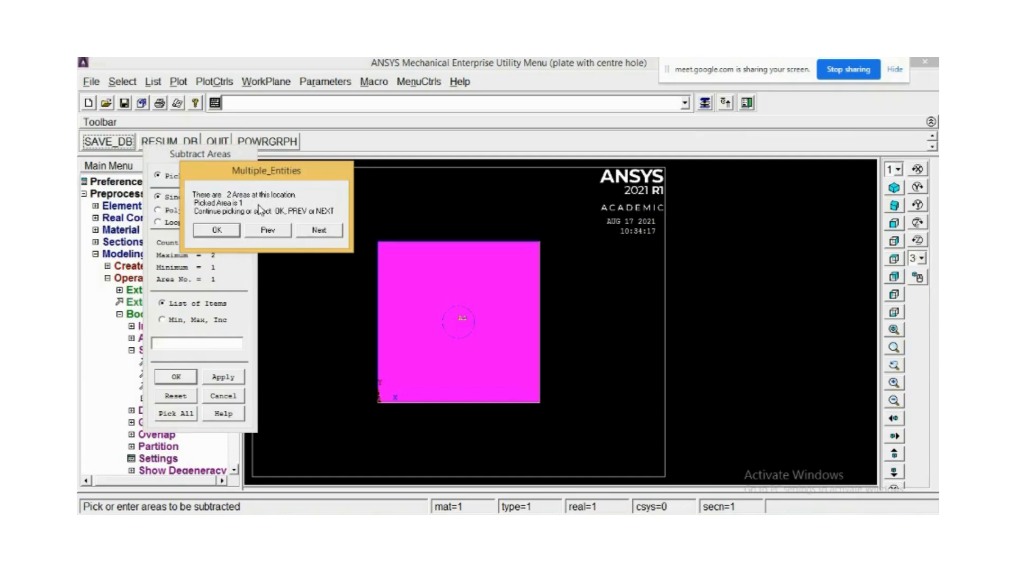
{"action": "left_click", "coordinate": [320, 230]}
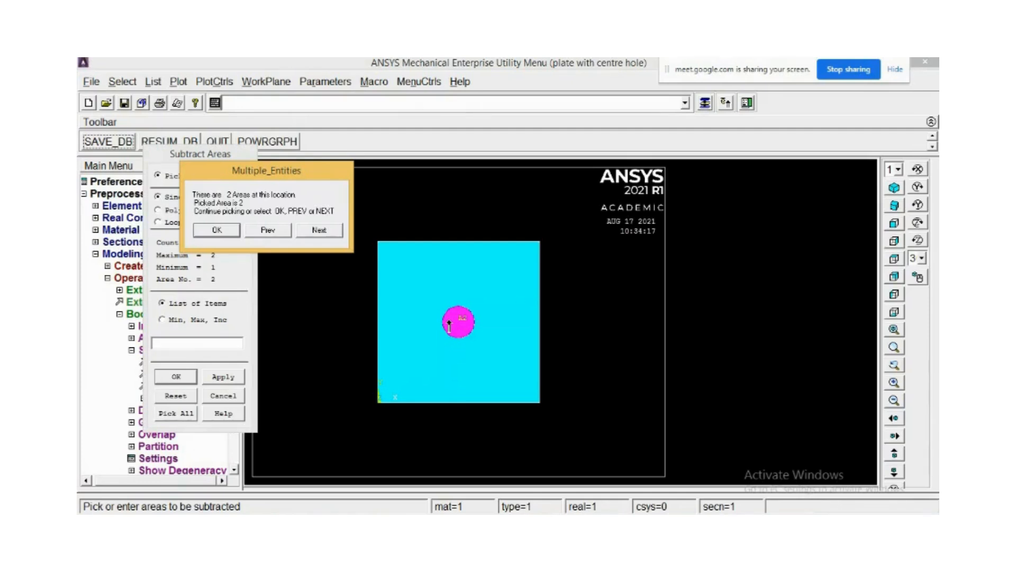
{"action": "left_click", "coordinate": [218, 231]}
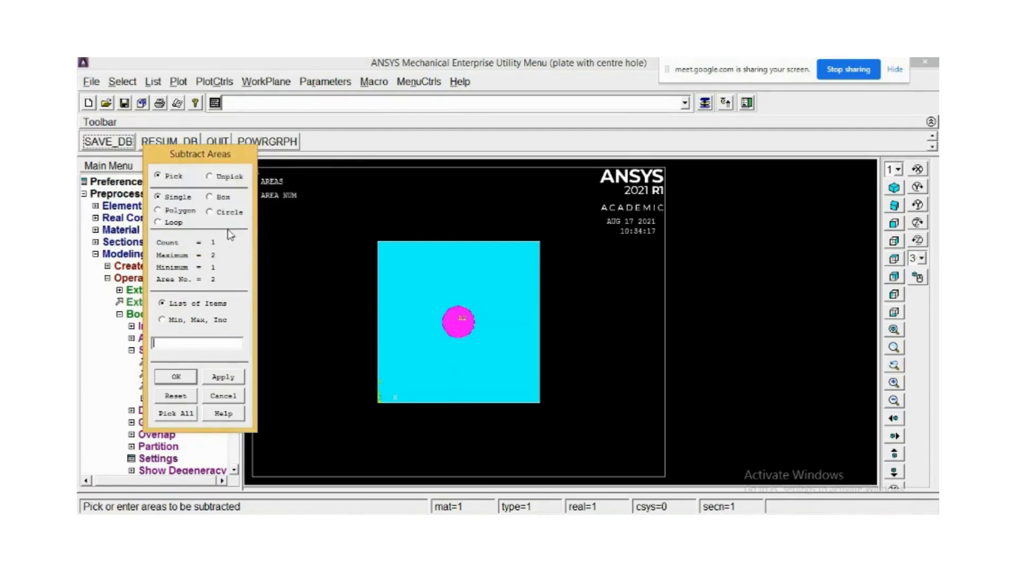
{"action": "left_click", "coordinate": [176, 378]}
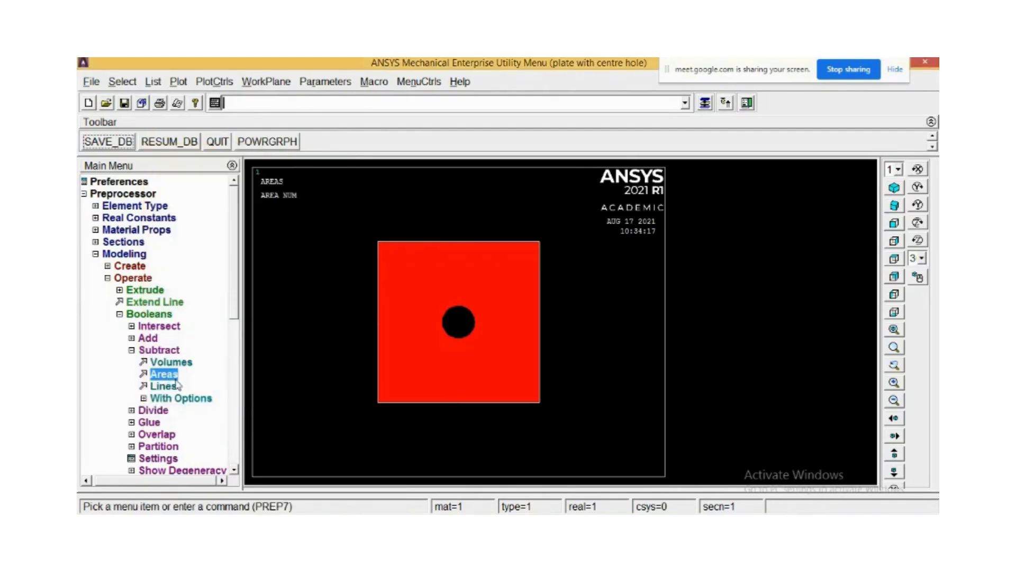
- Collapse the Operate and Modeling command groups and expand the Meshing commands
{"action": "scroll", "coordinate": [469, 345], "scroll_direction": "up", "scroll_amount": 2}
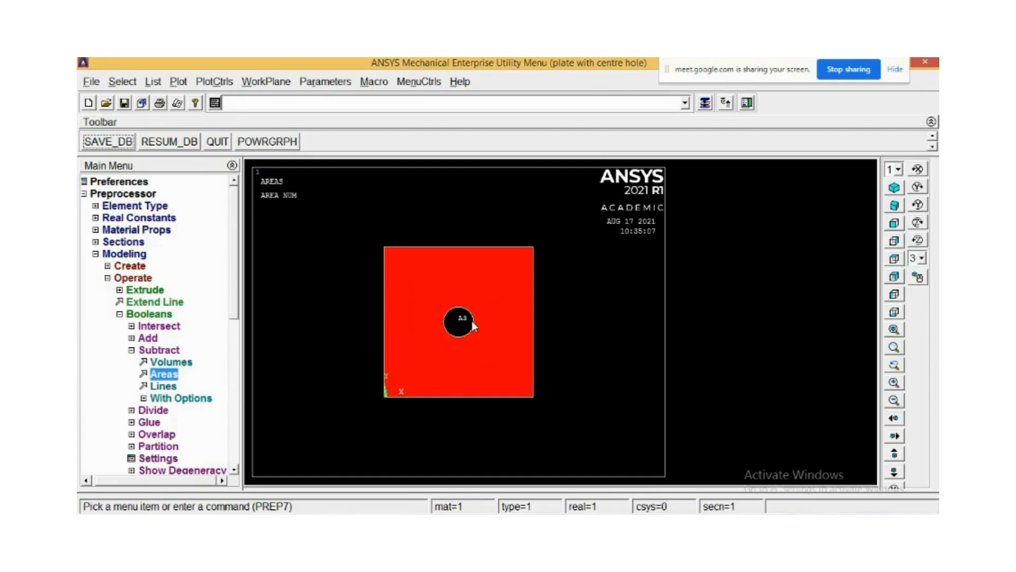
{"action": "scroll", "coordinate": [472, 321], "scroll_direction": "up", "scroll_amount": 1}
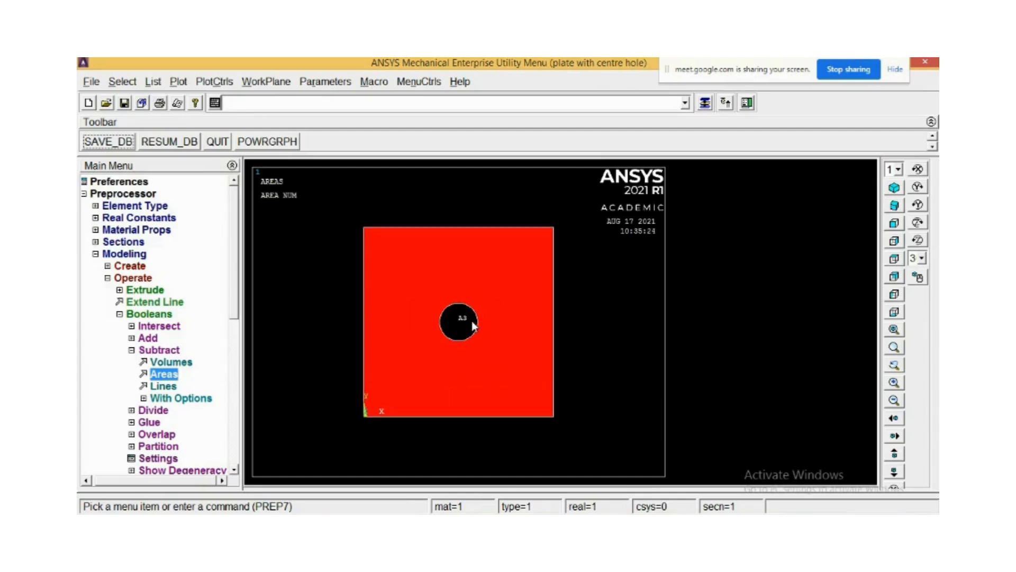
{"action": "scroll", "coordinate": [469, 322], "scroll_direction": "up", "scroll_amount": 1}
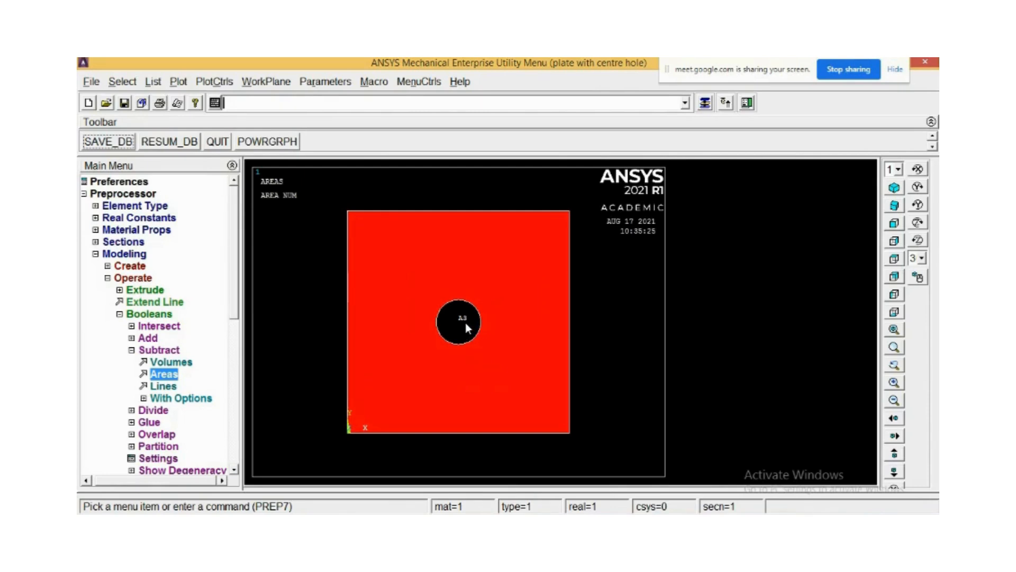
{"action": "scroll", "coordinate": [466, 323], "scroll_direction": "down", "scroll_amount": 1}
{"action": "left_click", "coordinate": [108, 279]}
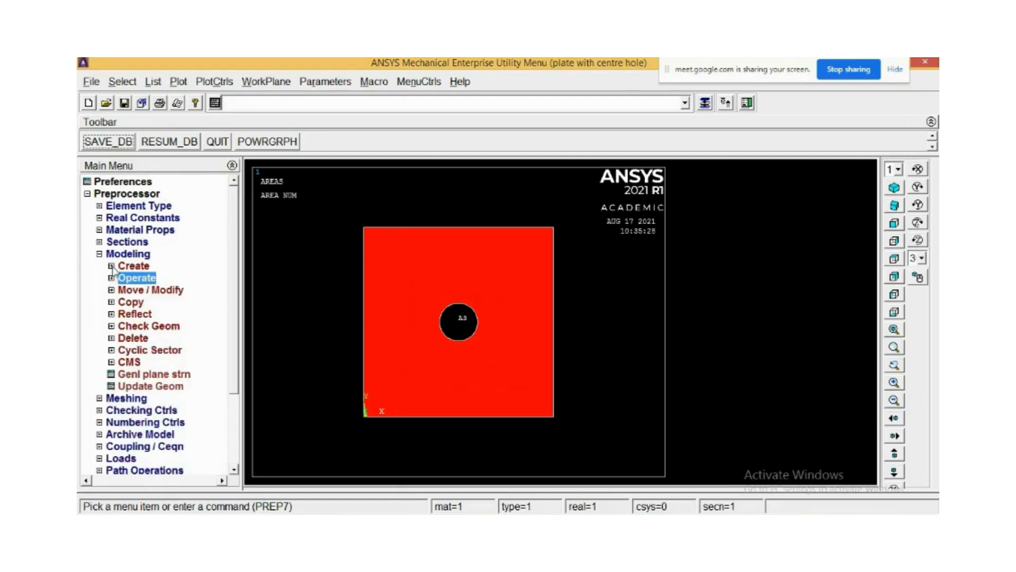
{"action": "left_click", "coordinate": [111, 278]}
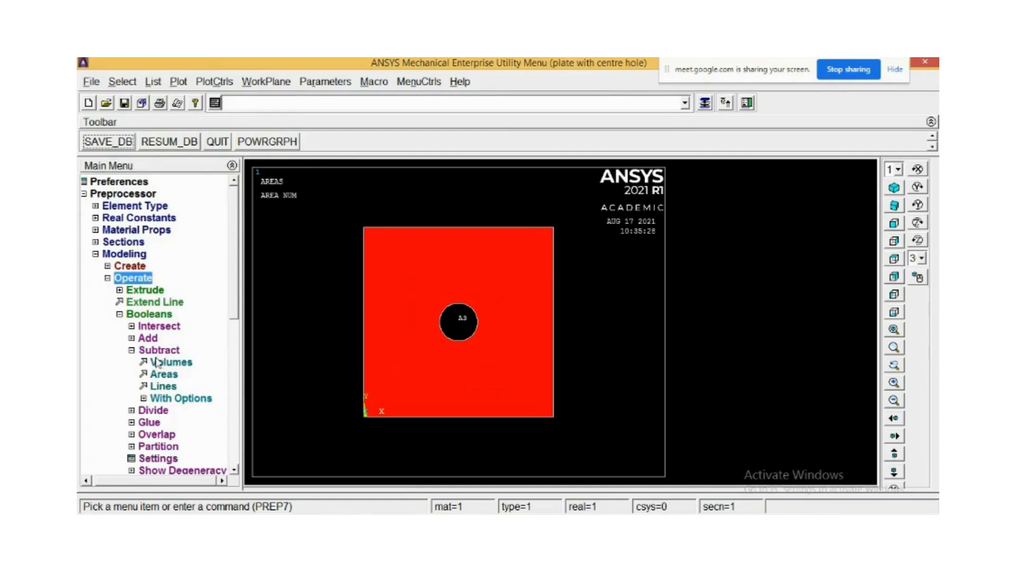
{"action": "left_click", "coordinate": [108, 278]}
{"action": "left_click", "coordinate": [101, 255]}
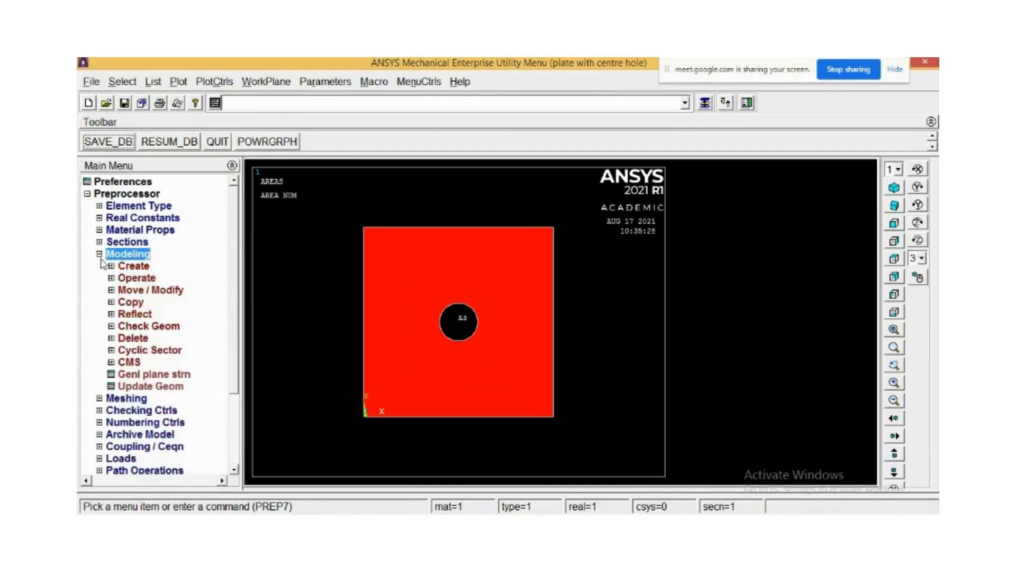
{"action": "left_click", "coordinate": [100, 268]}
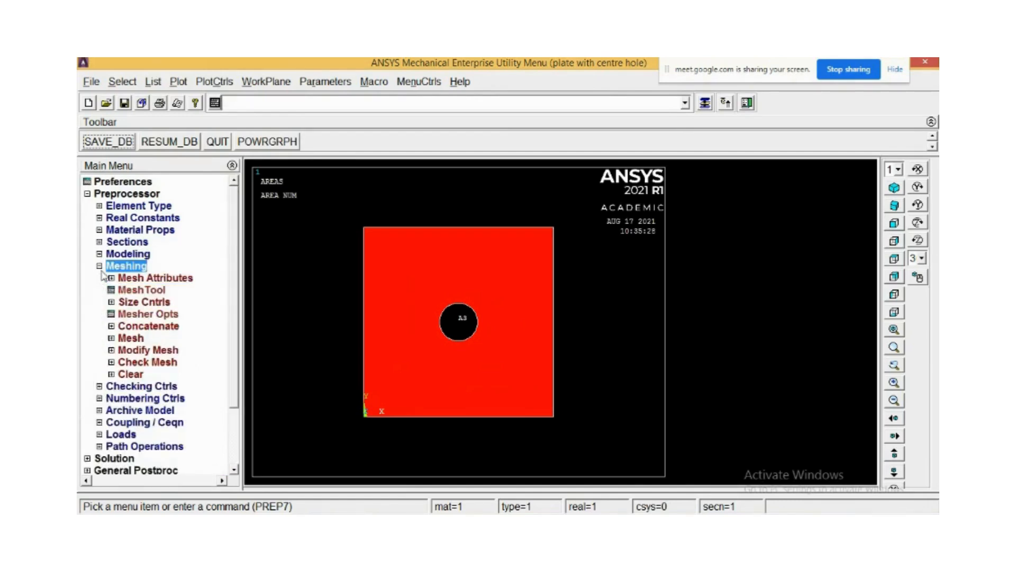
- Open the MeshTool and start an area element size setting for the plate with the hole
{"action": "left_click", "coordinate": [142, 290]}
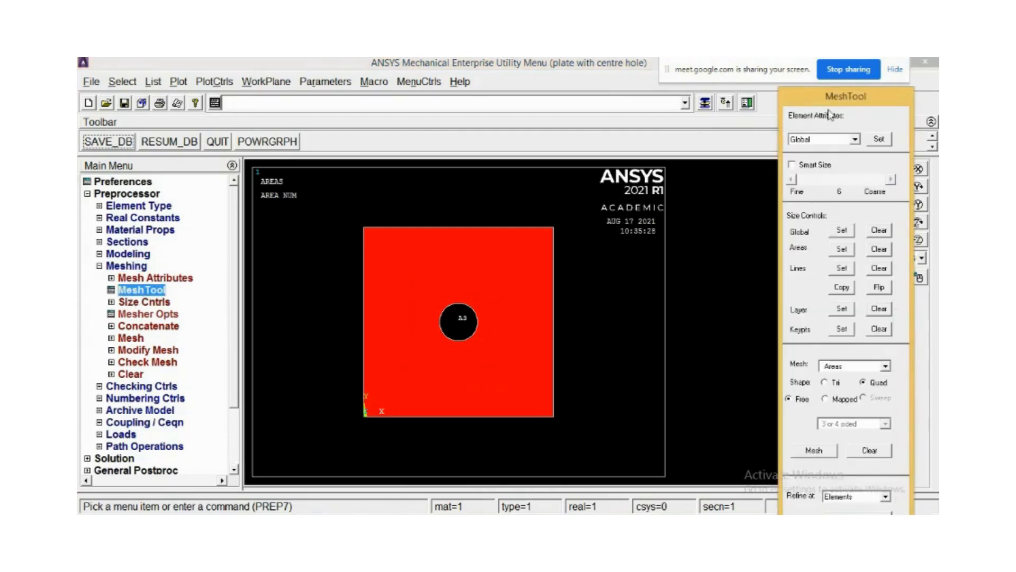
{"action": "left_click_drag", "start_coordinate": [819, 69], "coordinate": [554, 69]}
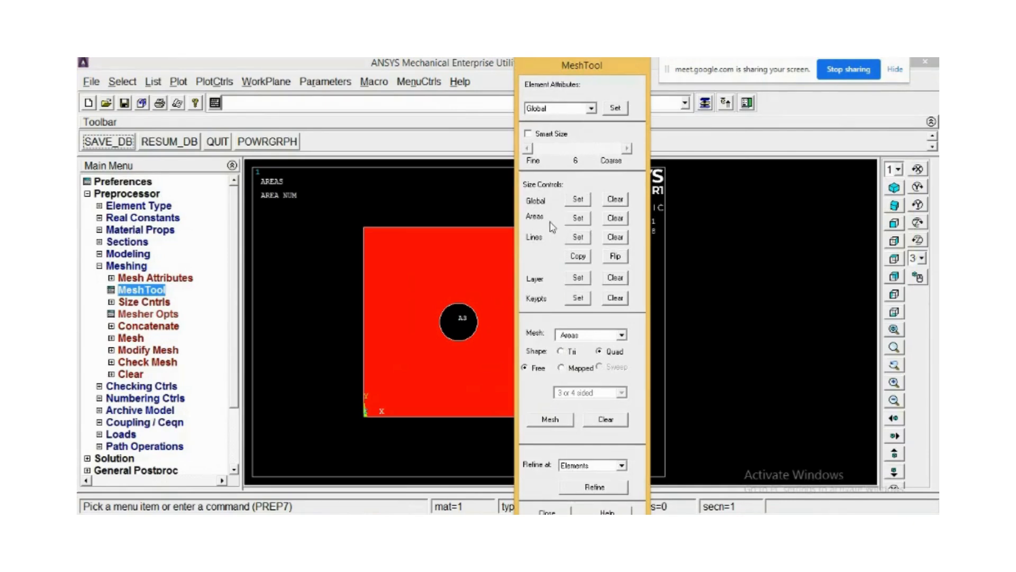
{"action": "left_click", "coordinate": [586, 223]}
{"action": "left_click_drag", "start_coordinate": [157, 273], "coordinate": [304, 205]}
{"action": "left_click", "coordinate": [412, 285]}
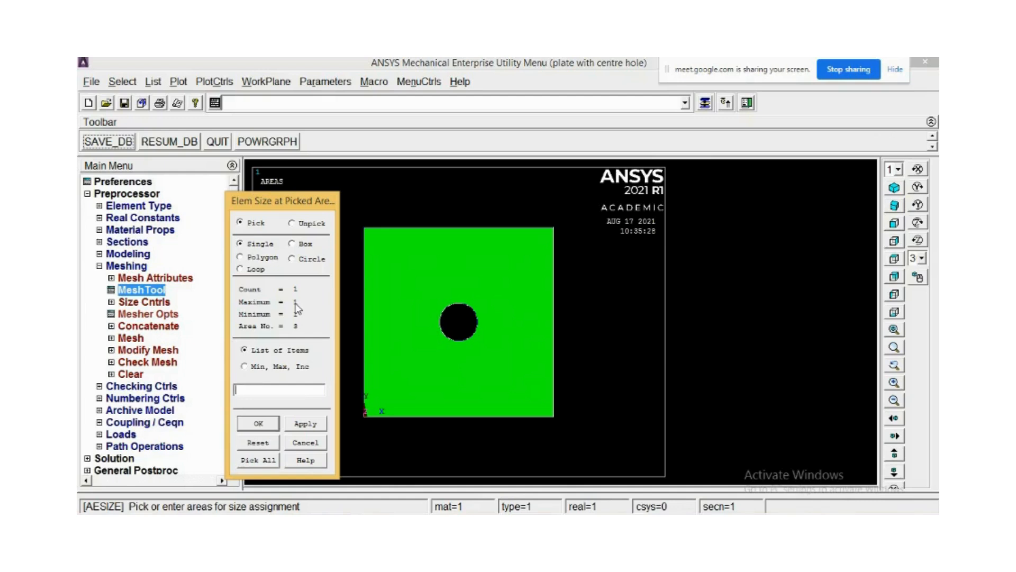
{"action": "left_click", "coordinate": [306, 423]}
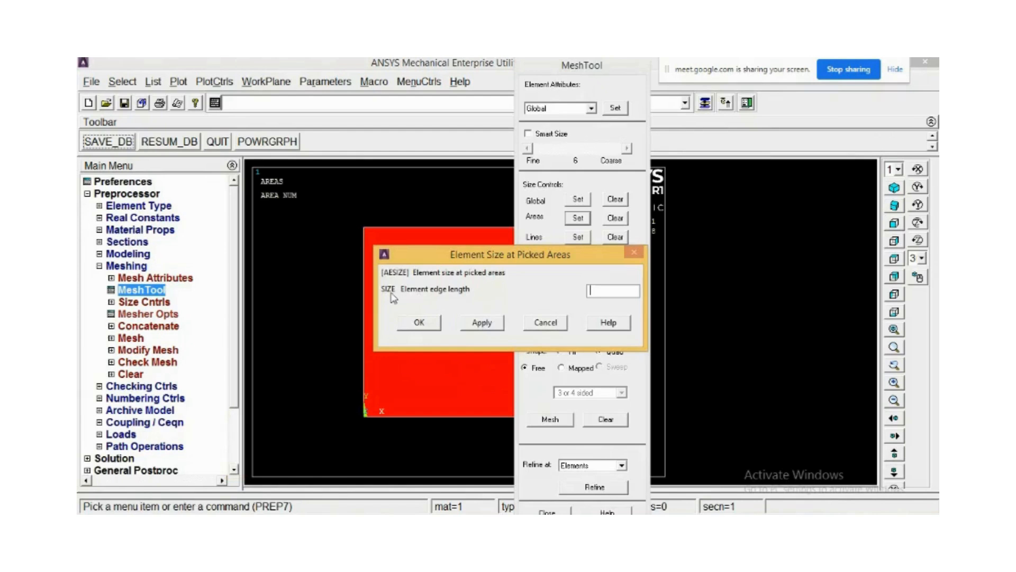
- Set the plate area's element edge length to 10, consulting the hand-drawn plate sketch in PowerPoint before returning to ANSYS to accept it
{"action": "type", "text": "10"}
{"action": "left_click", "coordinate": [382, 523]}
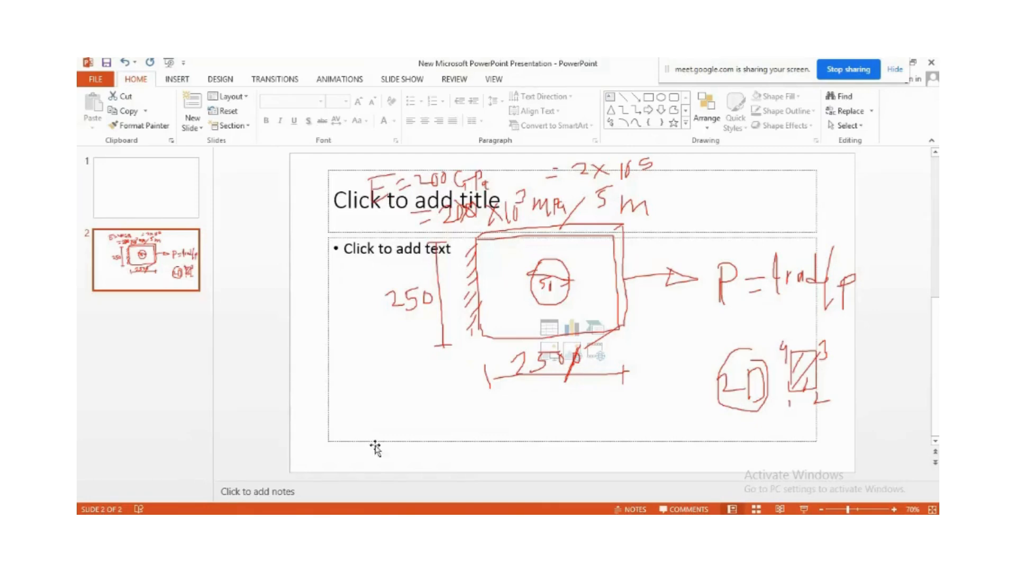
{"action": "left_click", "coordinate": [796, 395]}
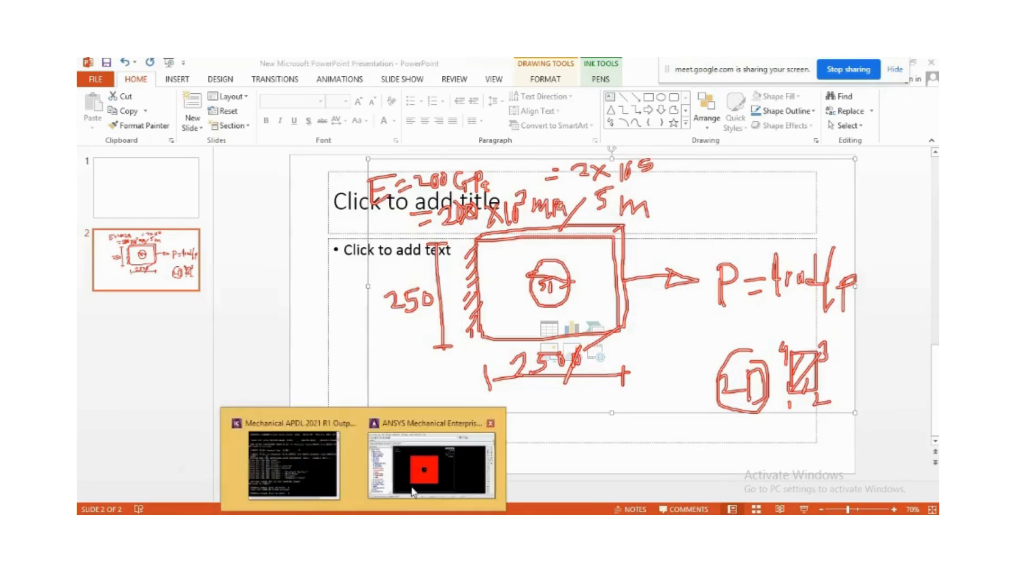
{"action": "left_click", "coordinate": [428, 465]}
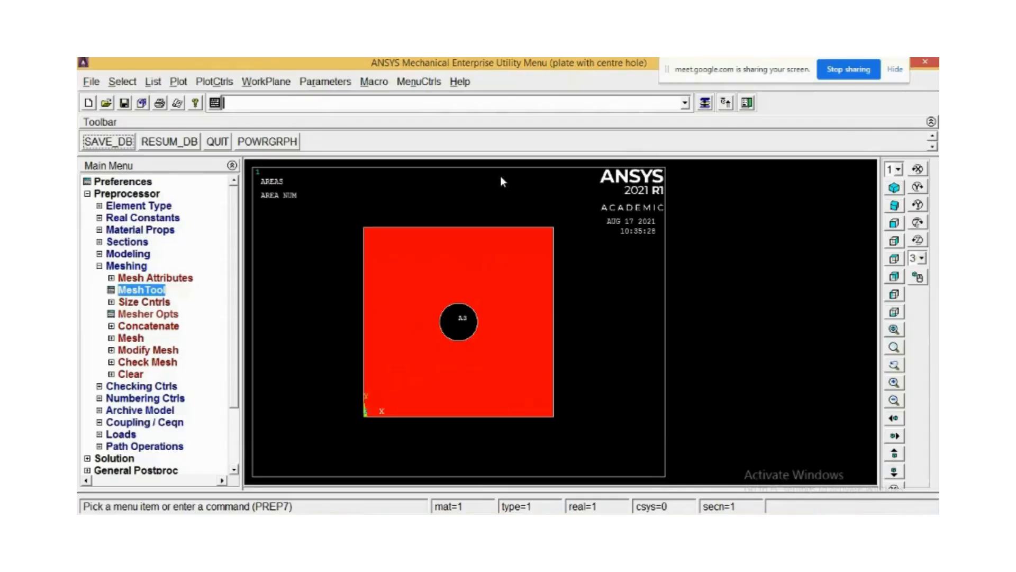
{"action": "left_click", "coordinate": [713, 109]}
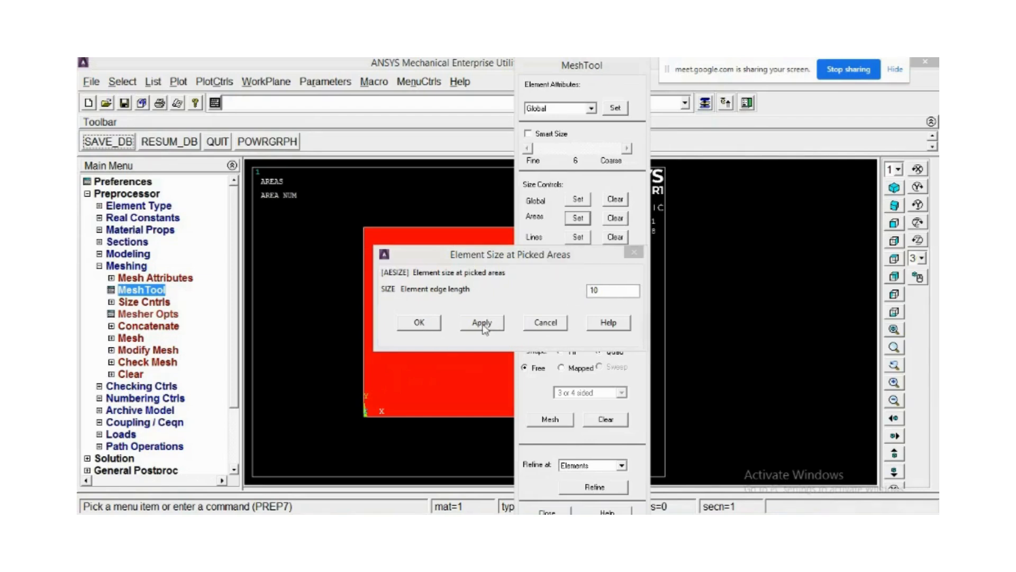
{"action": "left_click", "coordinate": [437, 326]}
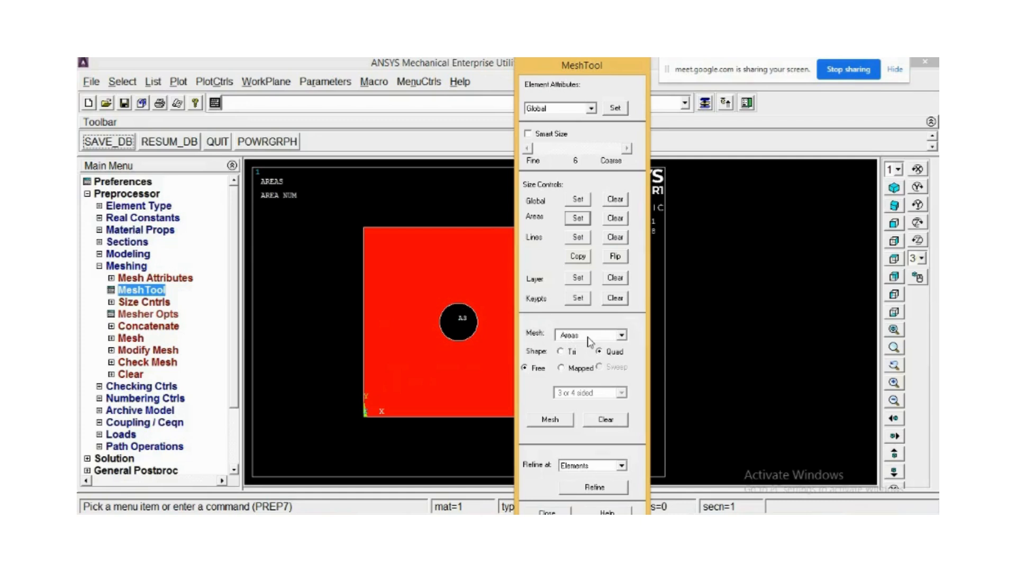
- Mesh the plate area with free quad elements, moving the MeshTool clear of the model and dismissing the warning about the mesh
{"action": "left_click_drag", "start_coordinate": [578, 65], "coordinate": [772, 65]}
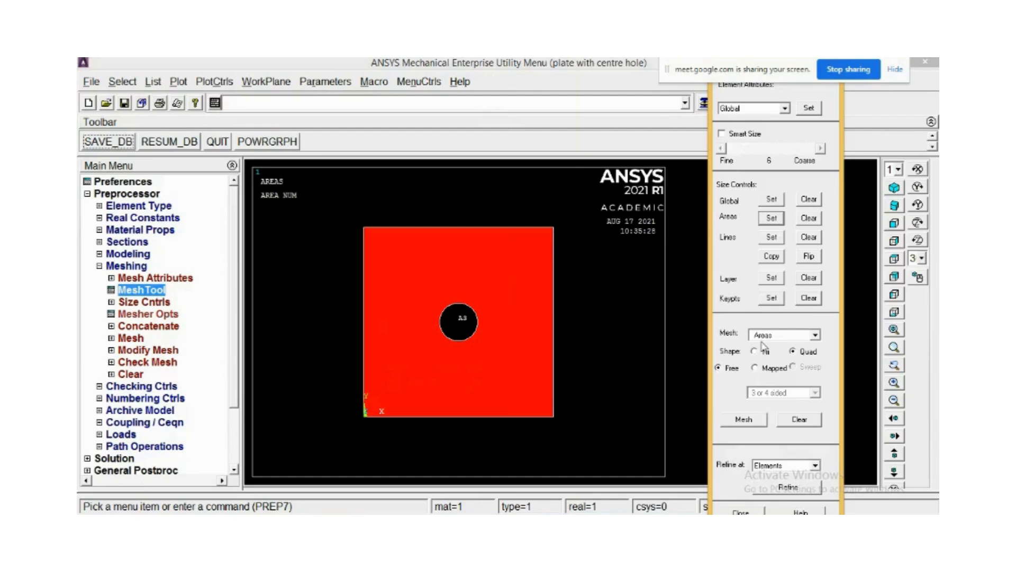
{"action": "left_click", "coordinate": [815, 335]}
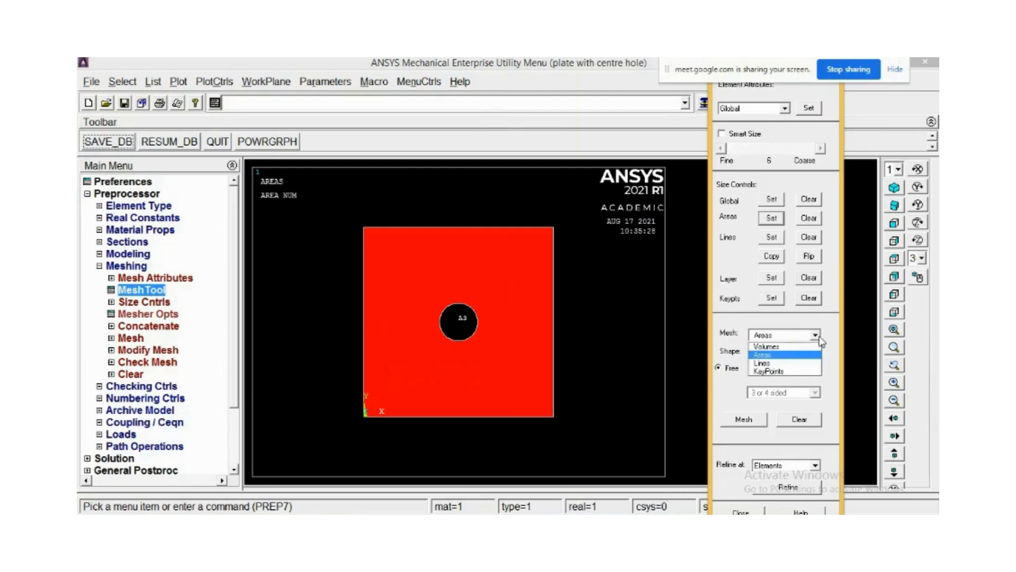
{"action": "left_click", "coordinate": [767, 356]}
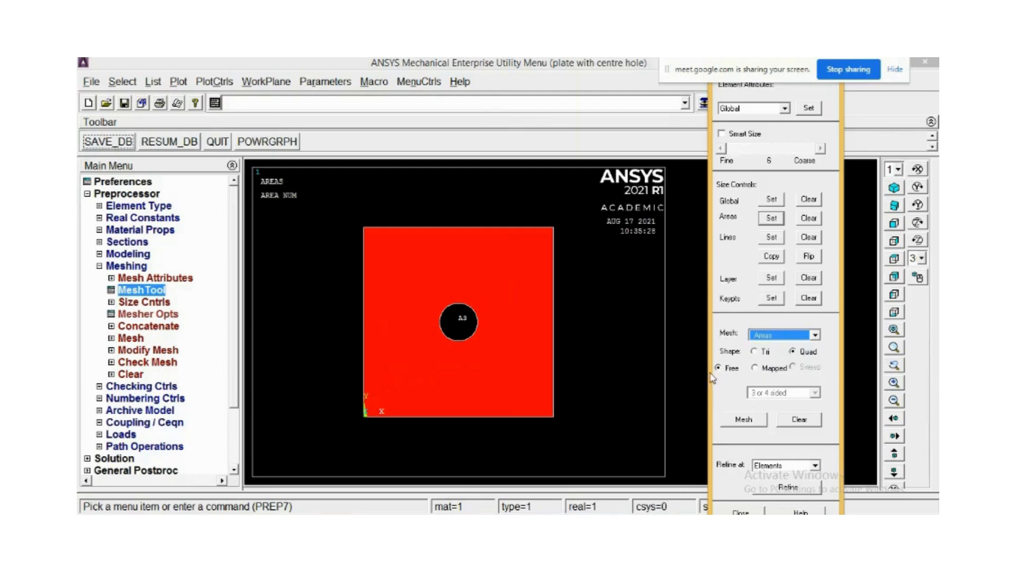
{"action": "left_click", "coordinate": [744, 419]}
{"action": "left_click", "coordinate": [417, 362]}
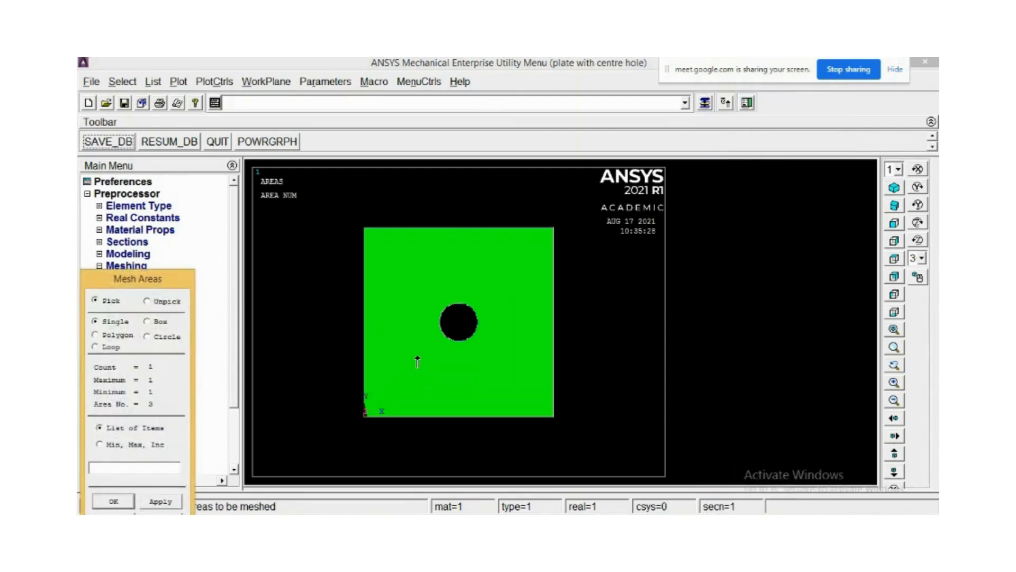
{"action": "left_click", "coordinate": [114, 501]}
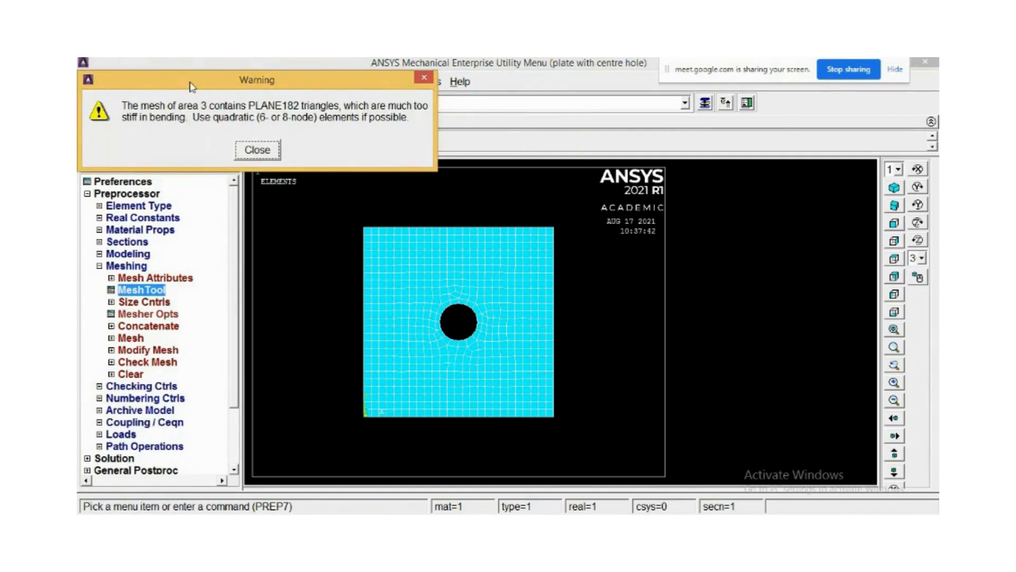
{"action": "left_click_drag", "start_coordinate": [197, 85], "coordinate": [343, 220]}
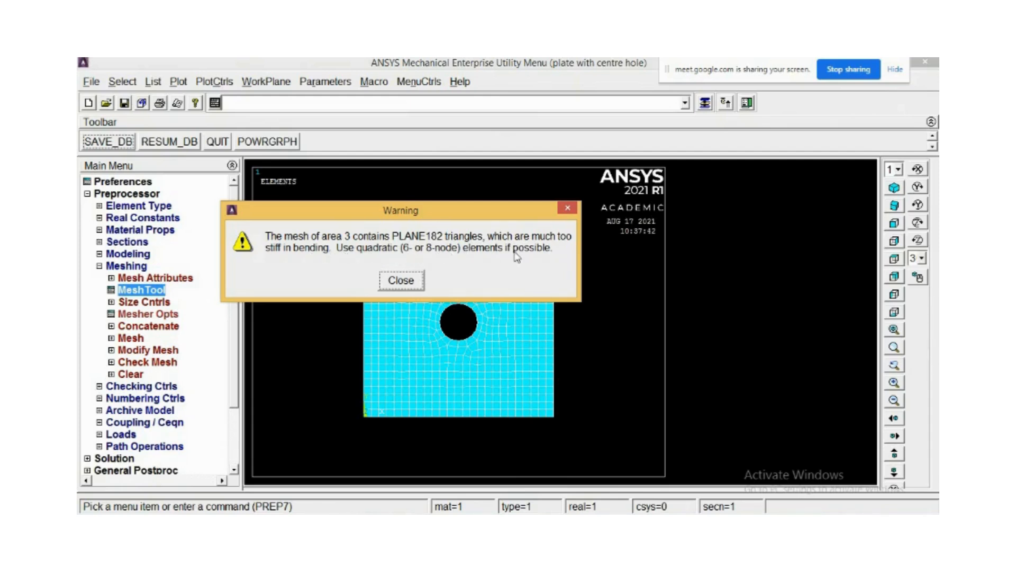
{"action": "left_click", "coordinate": [400, 281]}
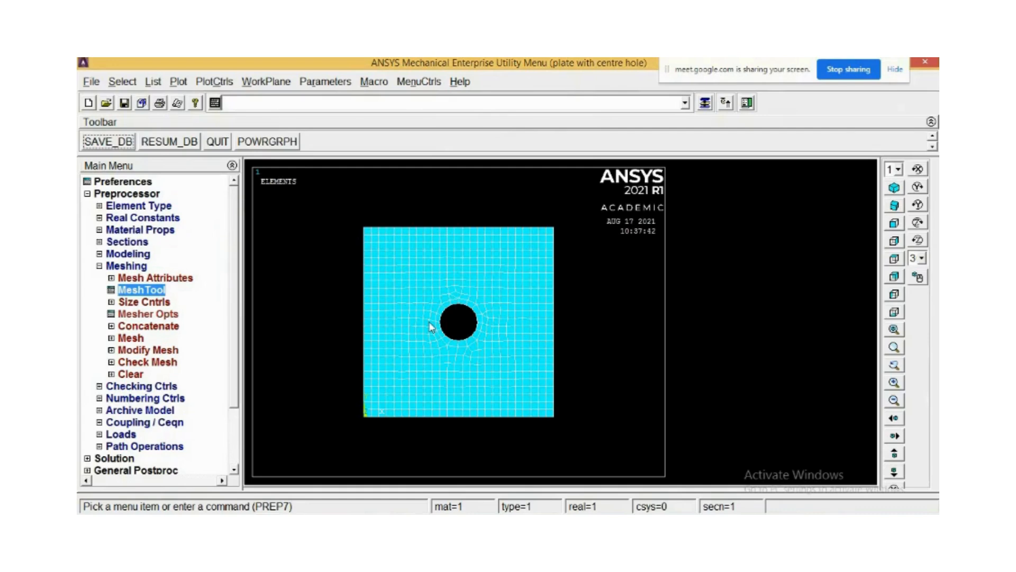
- Examine the generated element mesh around the centre hole and across the whole plate
{"action": "scroll", "coordinate": [430, 326], "scroll_direction": "up", "scroll_amount": 4}
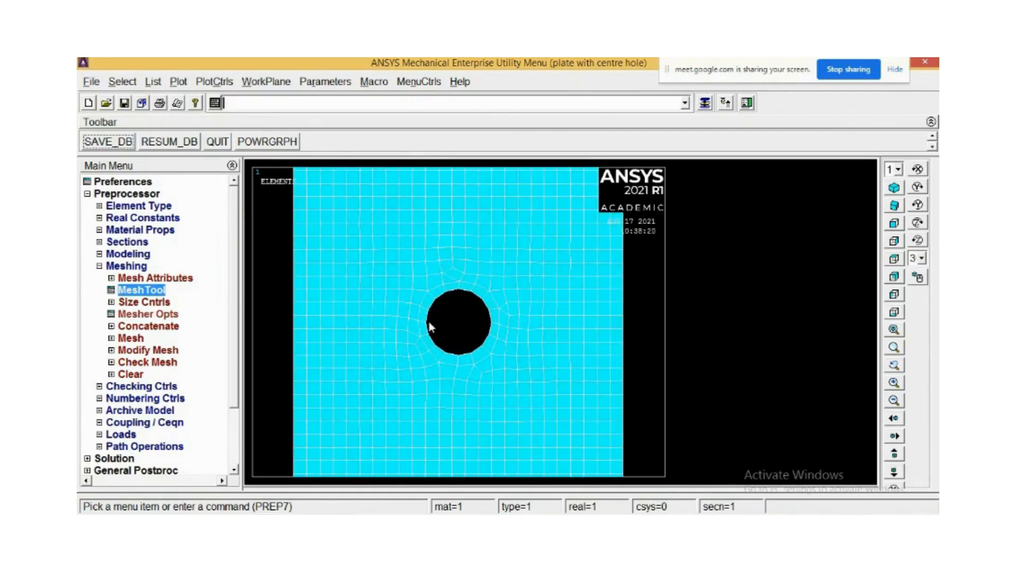
{"action": "scroll", "coordinate": [447, 297], "scroll_direction": "up", "scroll_amount": 2}
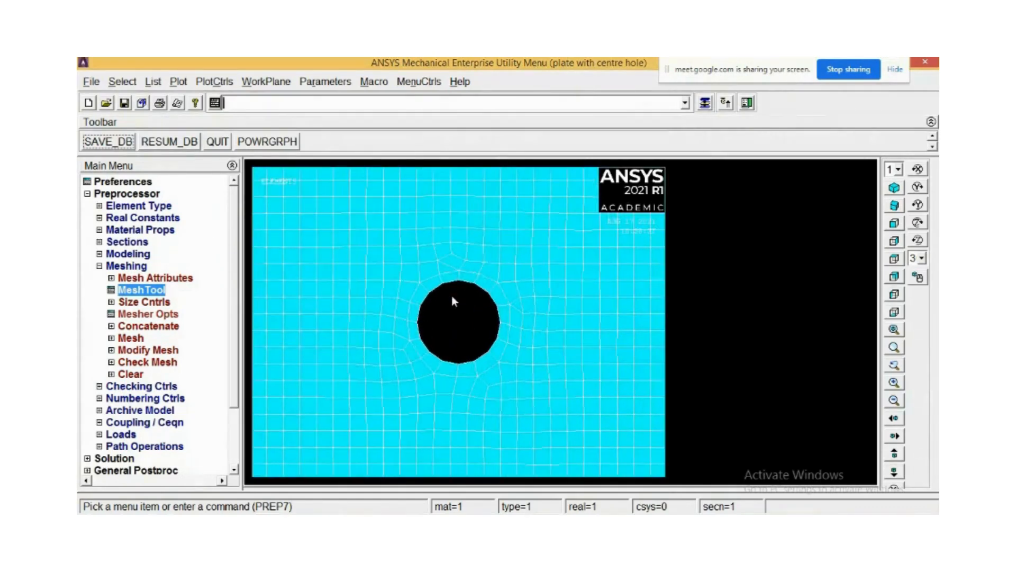
{"action": "scroll", "coordinate": [445, 268], "scroll_direction": "up", "scroll_amount": 1}
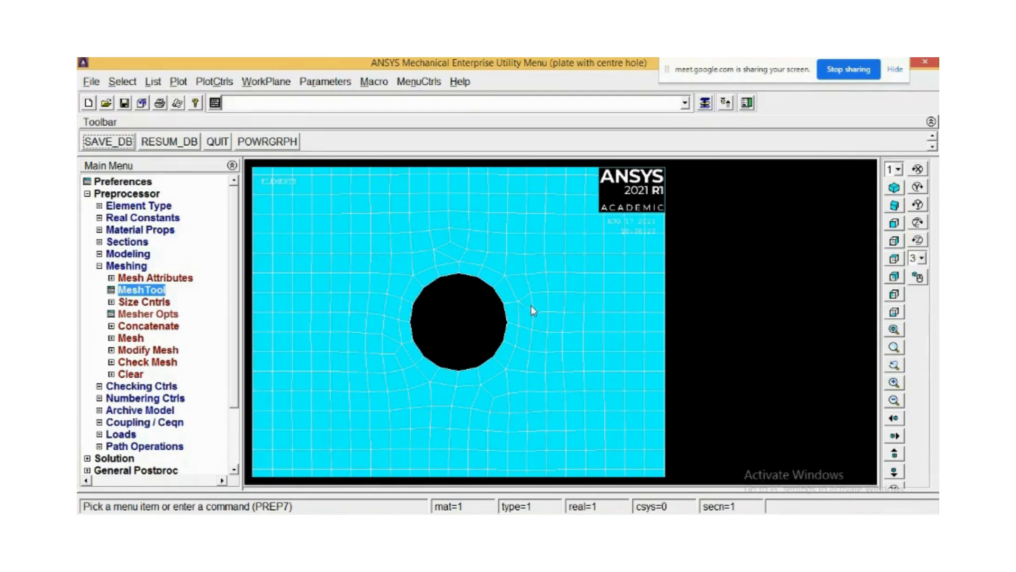
{"action": "scroll", "coordinate": [523, 310], "scroll_direction": "down", "scroll_amount": 1}
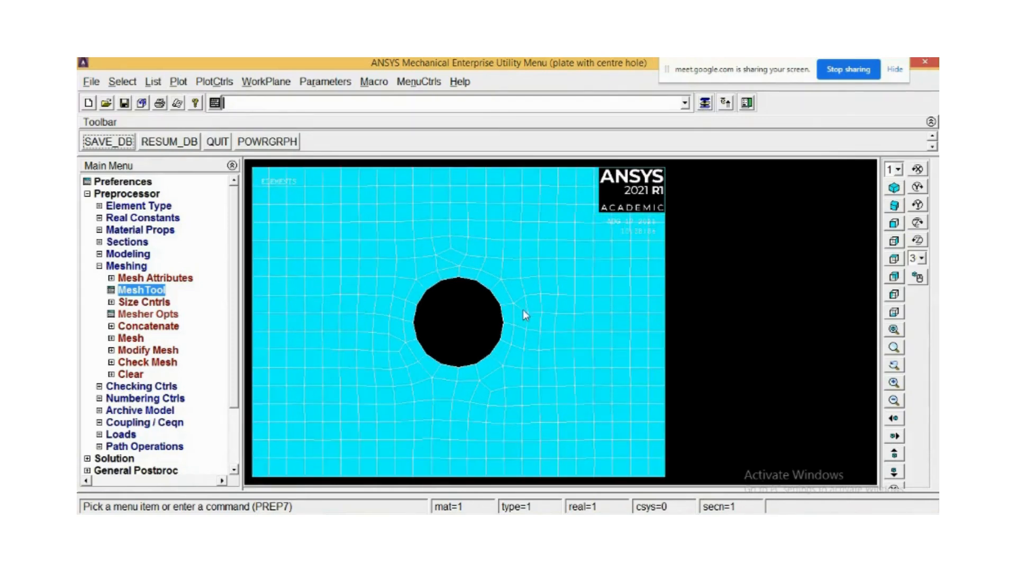
{"action": "scroll", "coordinate": [523, 312], "scroll_direction": "down", "scroll_amount": 1}
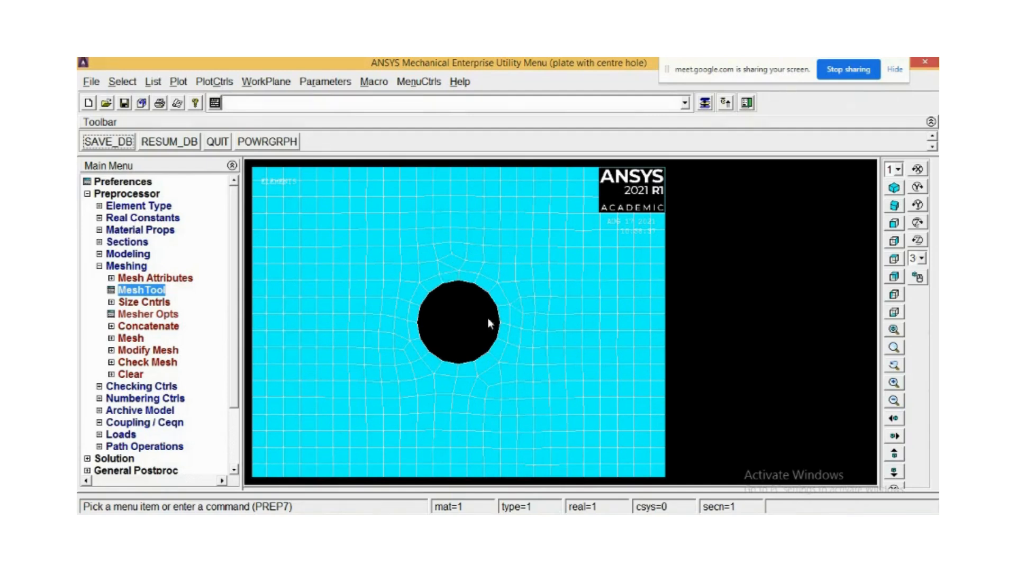
{"action": "scroll", "coordinate": [531, 394], "scroll_direction": "down", "scroll_amount": 2}
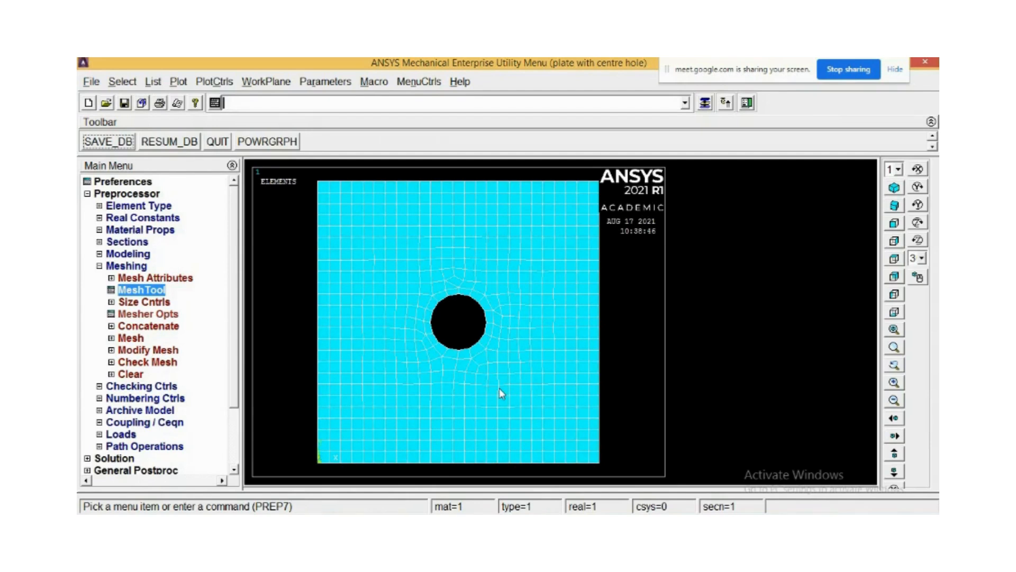
{"action": "scroll", "coordinate": [461, 414], "scroll_direction": "down", "scroll_amount": 1}
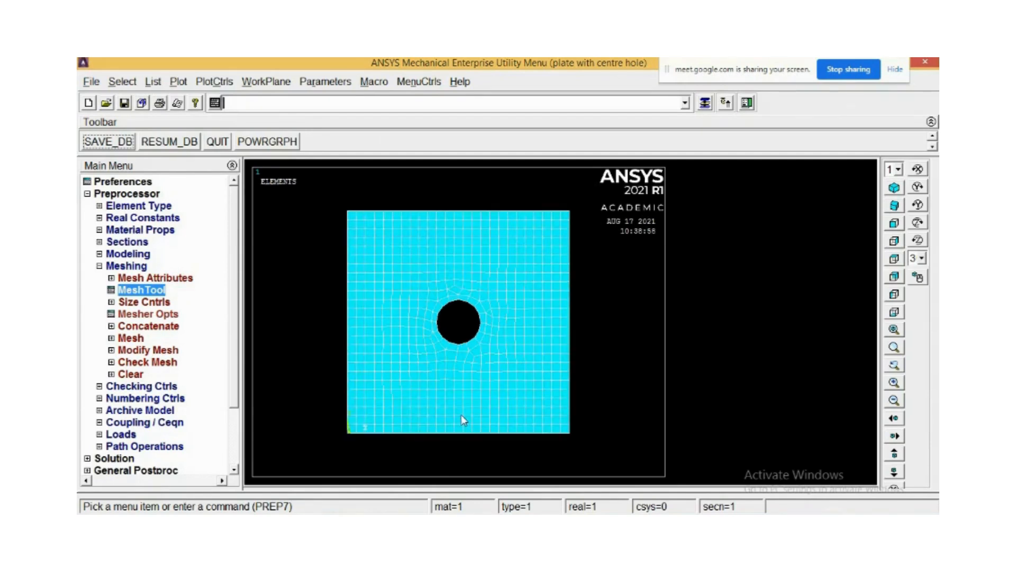
{"action": "scroll", "coordinate": [462, 415], "scroll_direction": "down", "scroll_amount": 1}
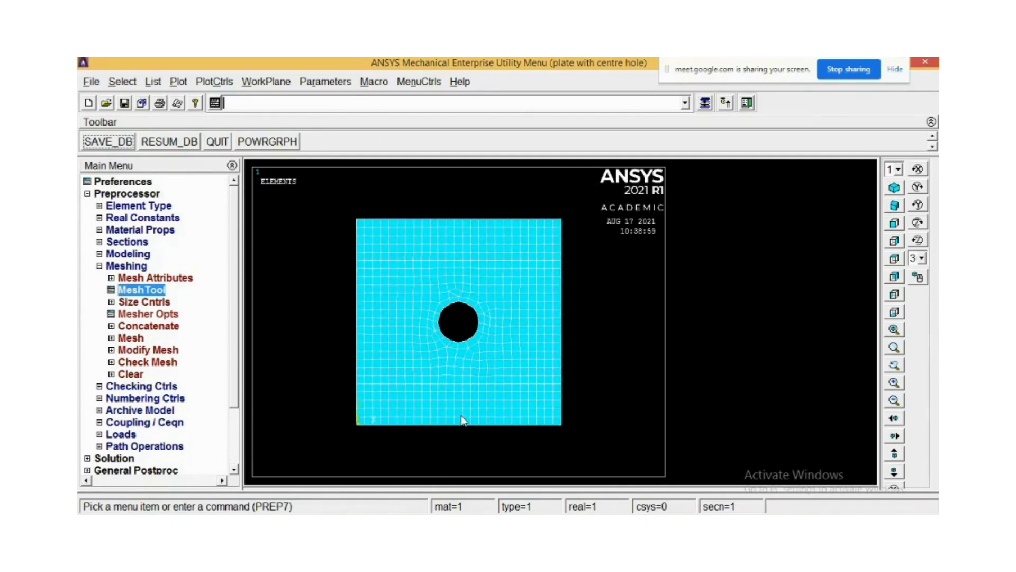
{"action": "scroll", "coordinate": [418, 362], "scroll_direction": "up", "scroll_amount": 1}
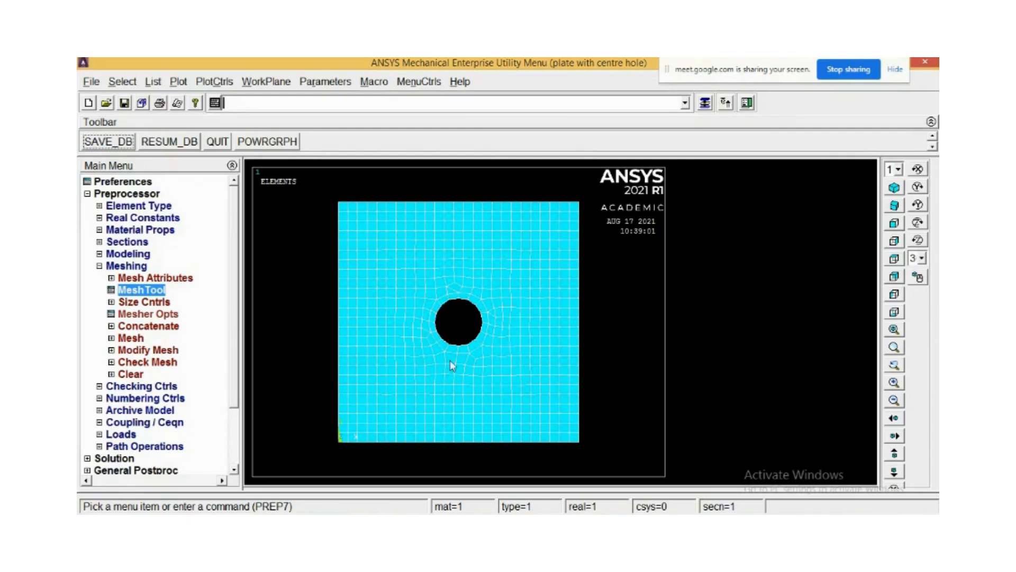
{"action": "scroll", "coordinate": [405, 306], "scroll_direction": "up", "scroll_amount": 2}
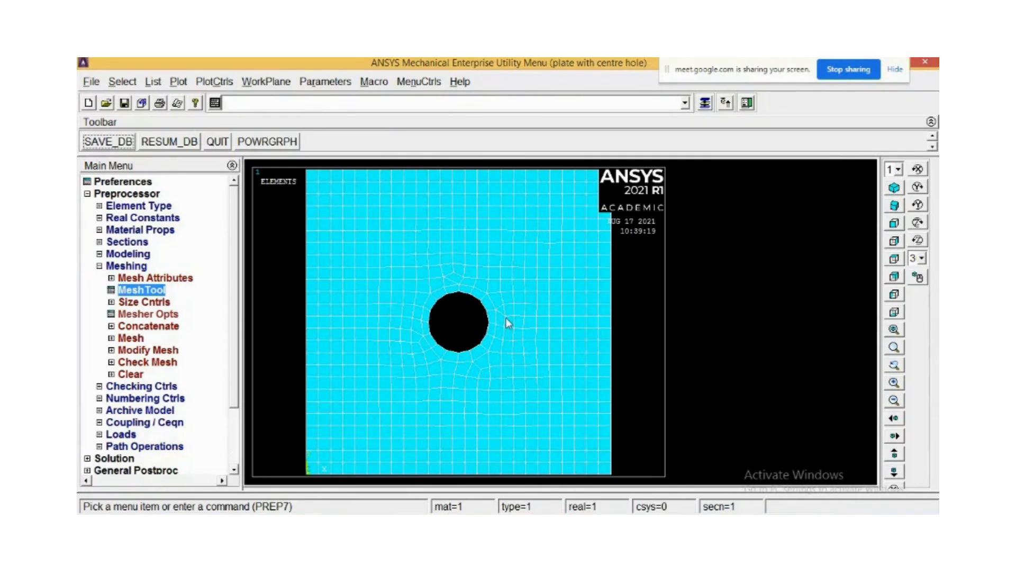
{"action": "scroll", "coordinate": [506, 318], "scroll_direction": "down", "scroll_amount": 3}
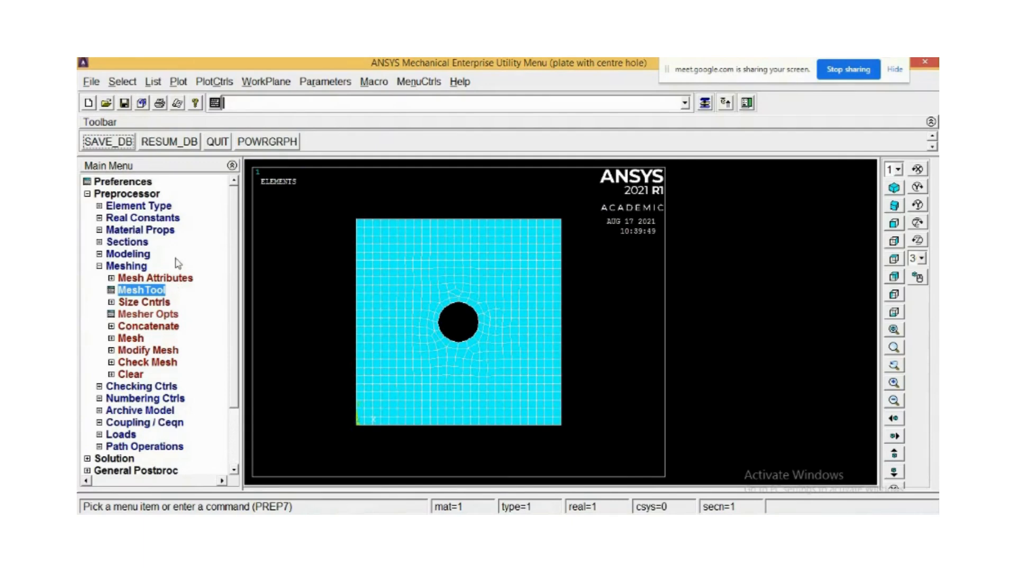
- Collapse the Meshing commands and start applying a structural displacement constraint on lines
{"action": "left_click", "coordinate": [98, 267]}
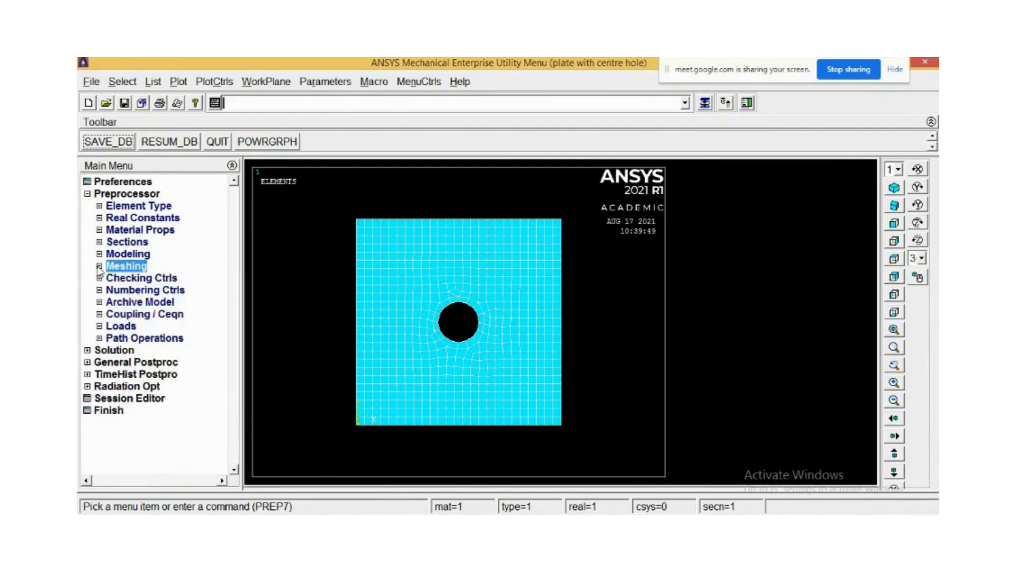
{"action": "left_click", "coordinate": [103, 325]}
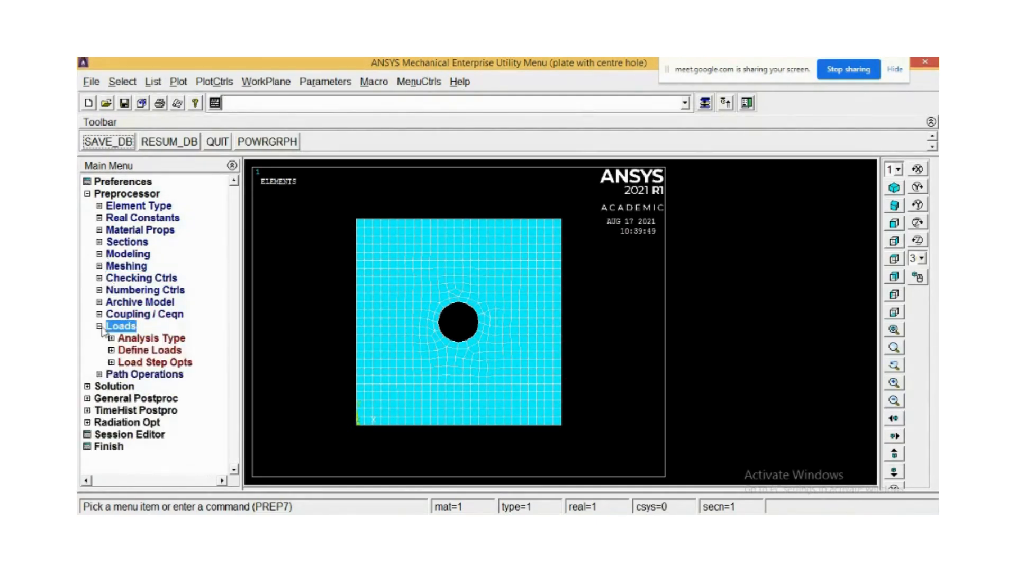
{"action": "left_click", "coordinate": [111, 350]}
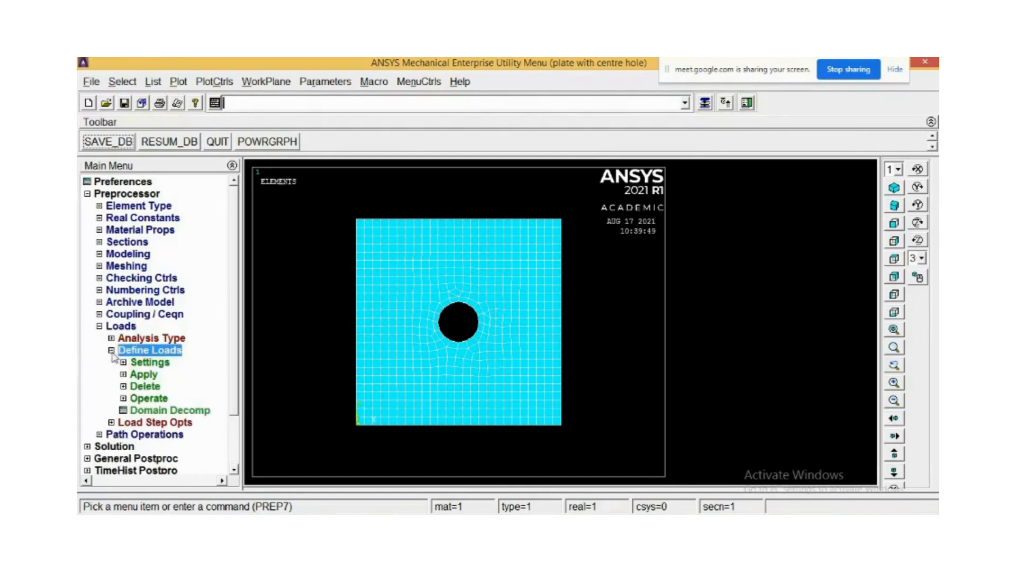
{"action": "left_click", "coordinate": [142, 376]}
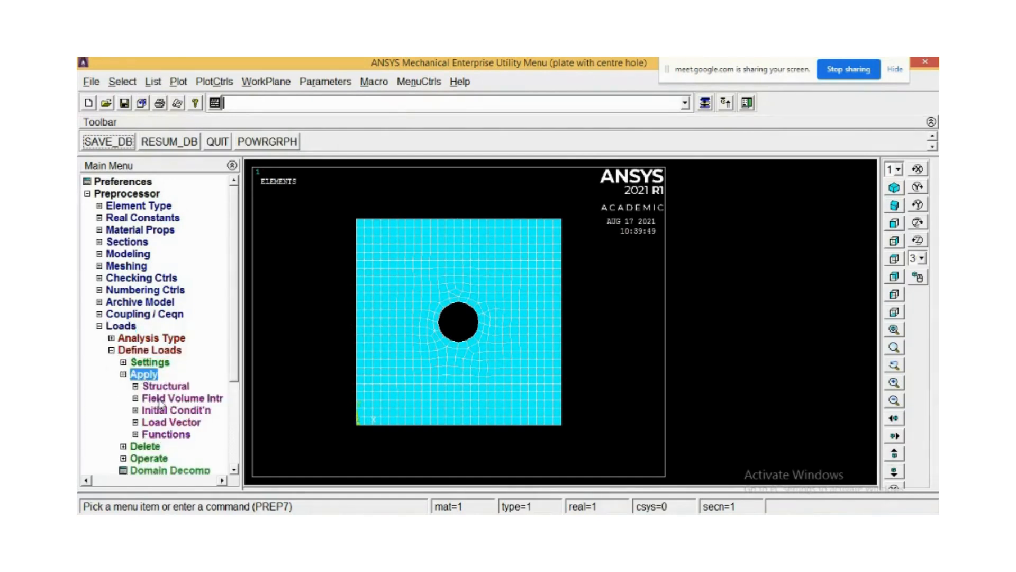
{"action": "left_click", "coordinate": [160, 387]}
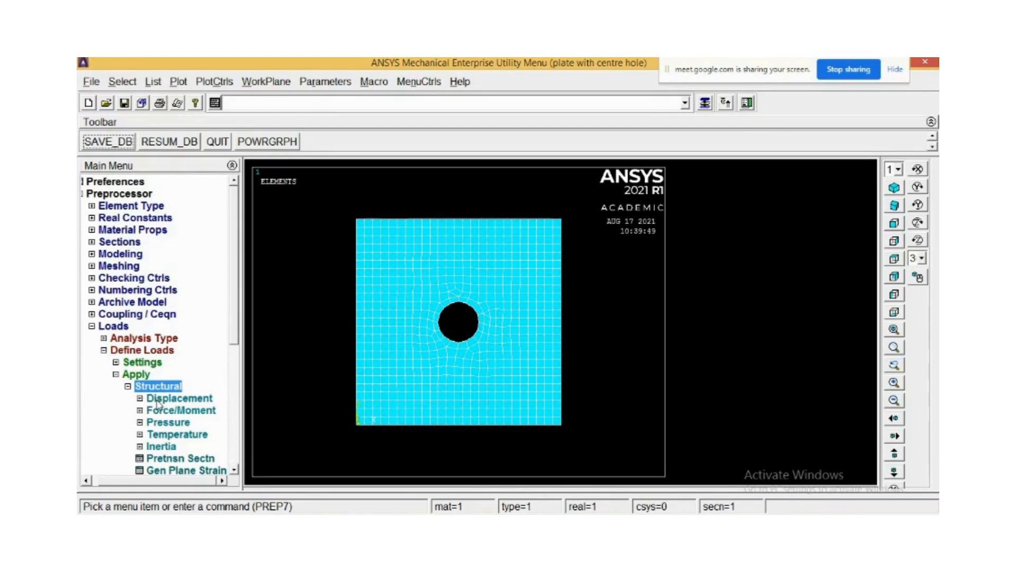
{"action": "left_click", "coordinate": [157, 400]}
{"action": "scroll", "coordinate": [233, 313], "scroll_direction": "down", "scroll_amount": 4}
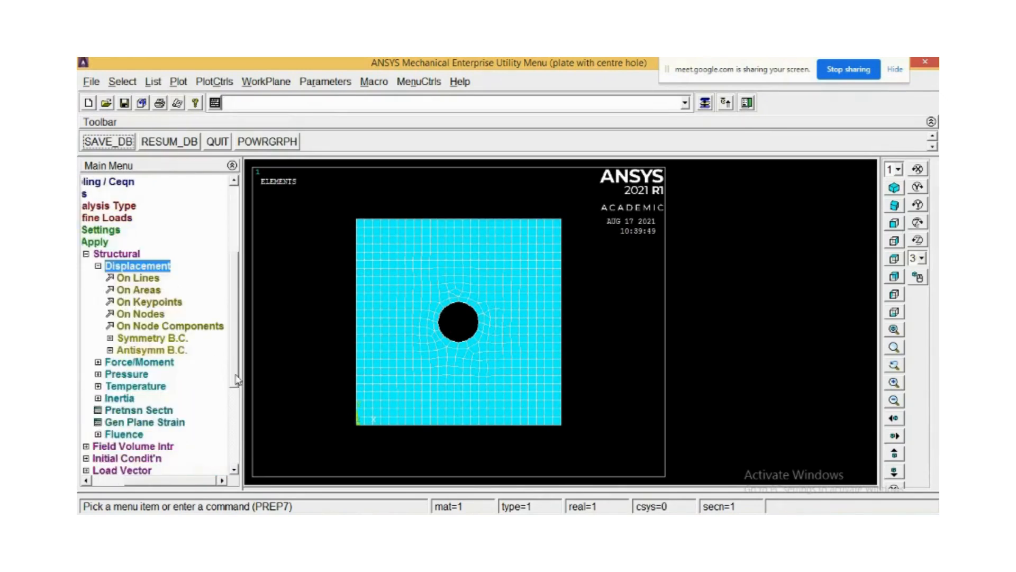
{"action": "left_click", "coordinate": [153, 279]}
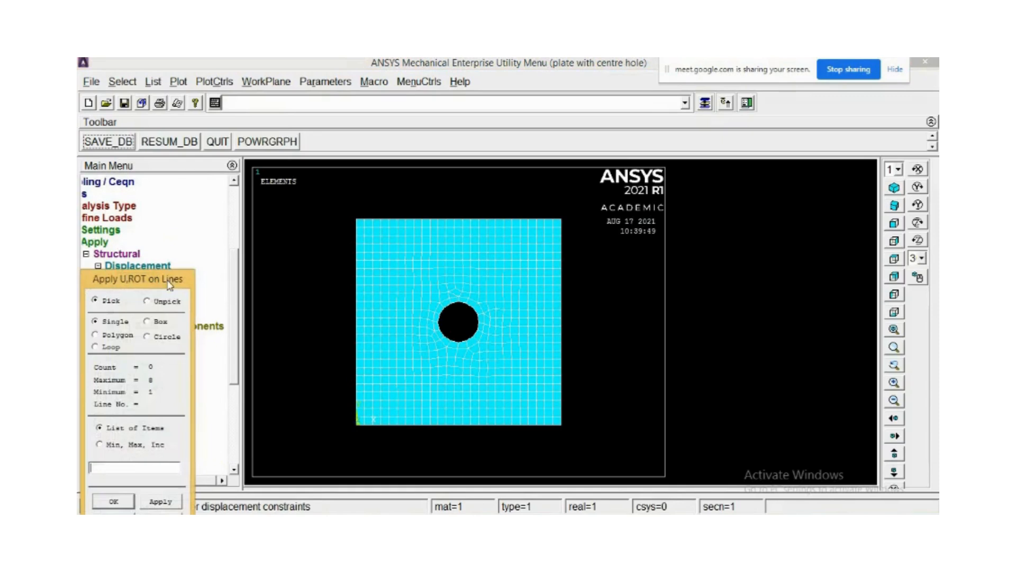
- Constrain all degrees of freedom on the plate's left edge with a constant displacement value of 0
{"action": "left_click", "coordinate": [354, 316]}
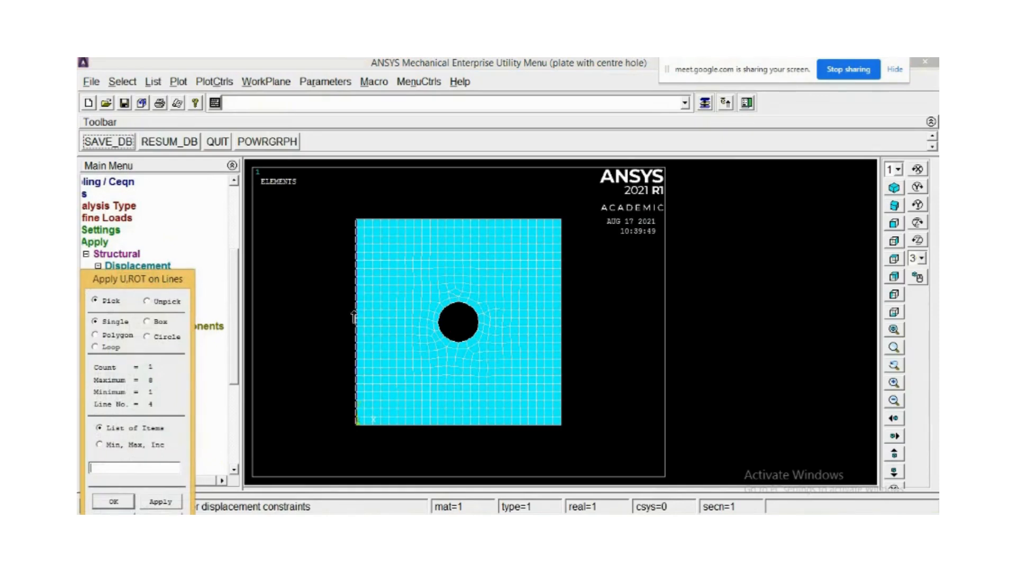
{"action": "left_click", "coordinate": [164, 504]}
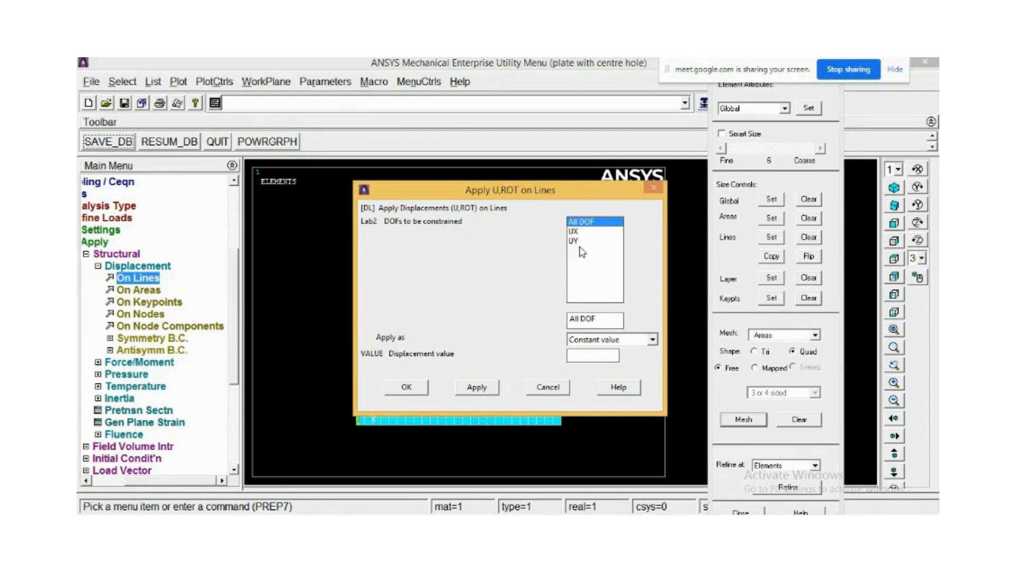
{"action": "left_click_drag", "start_coordinate": [601, 320], "coordinate": [545, 321]}
{"action": "left_click", "coordinate": [604, 353]}
{"action": "type", "text": "0"}
{"action": "left_click", "coordinate": [408, 387]}
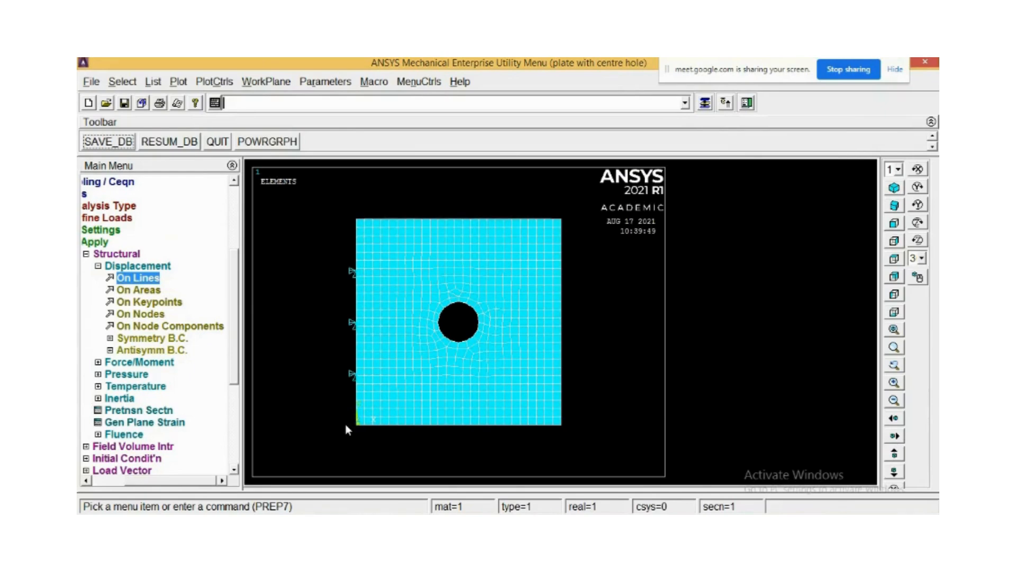
- Apply a structural pressure with a constant value of -5 on the line along the plate's right edge
{"action": "left_click", "coordinate": [119, 254]}
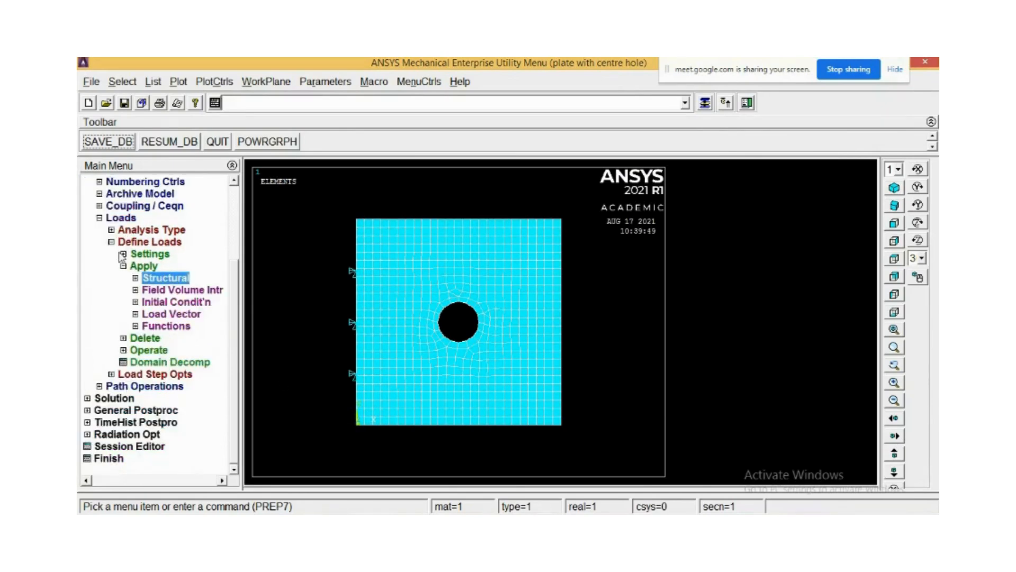
{"action": "left_click", "coordinate": [152, 279]}
{"action": "left_click", "coordinate": [151, 290]}
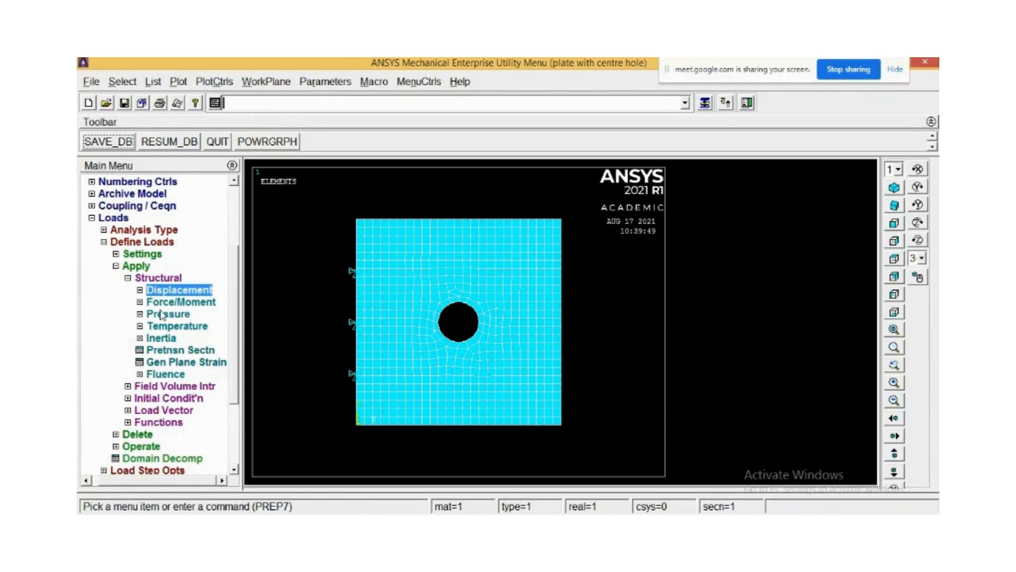
{"action": "left_click", "coordinate": [161, 314]}
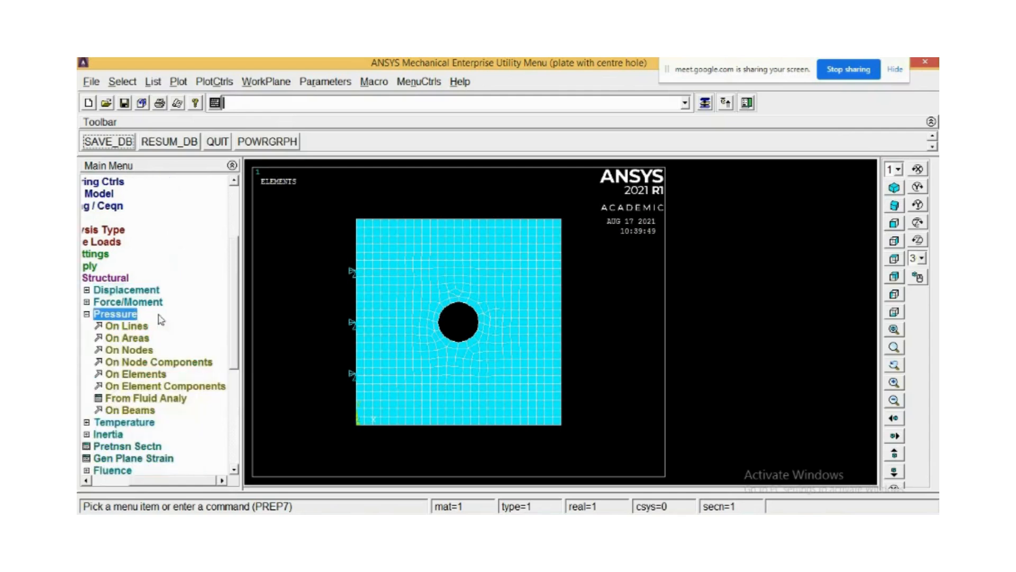
{"action": "left_click", "coordinate": [134, 328]}
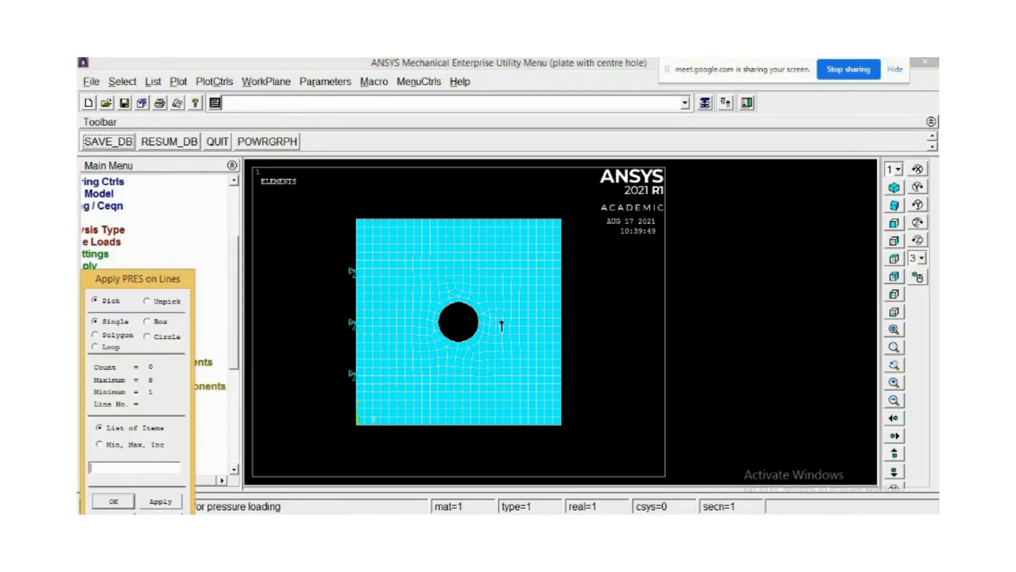
{"action": "left_click", "coordinate": [564, 321]}
{"action": "left_click", "coordinate": [161, 503]}
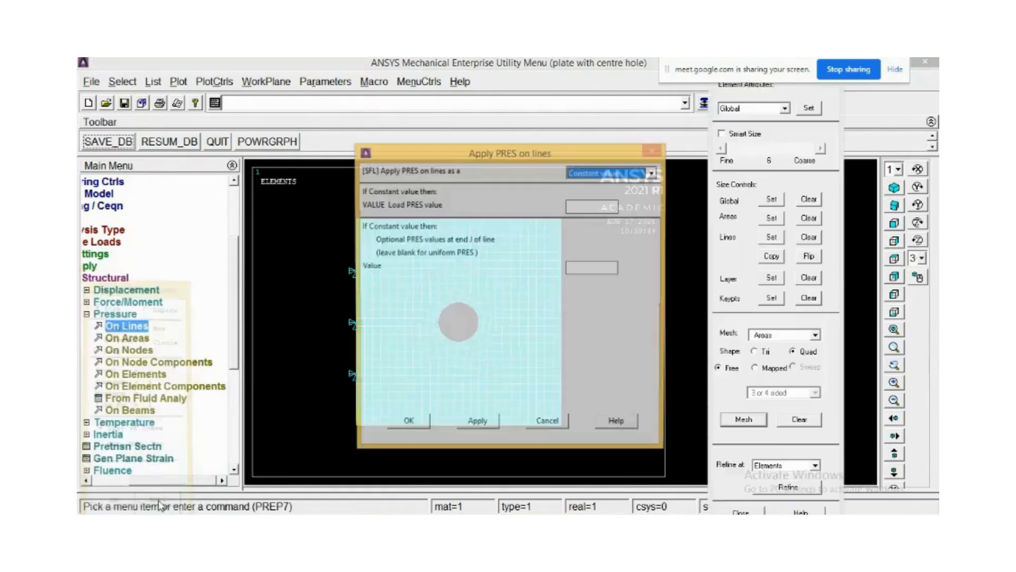
{"action": "left_click", "coordinate": [615, 206]}
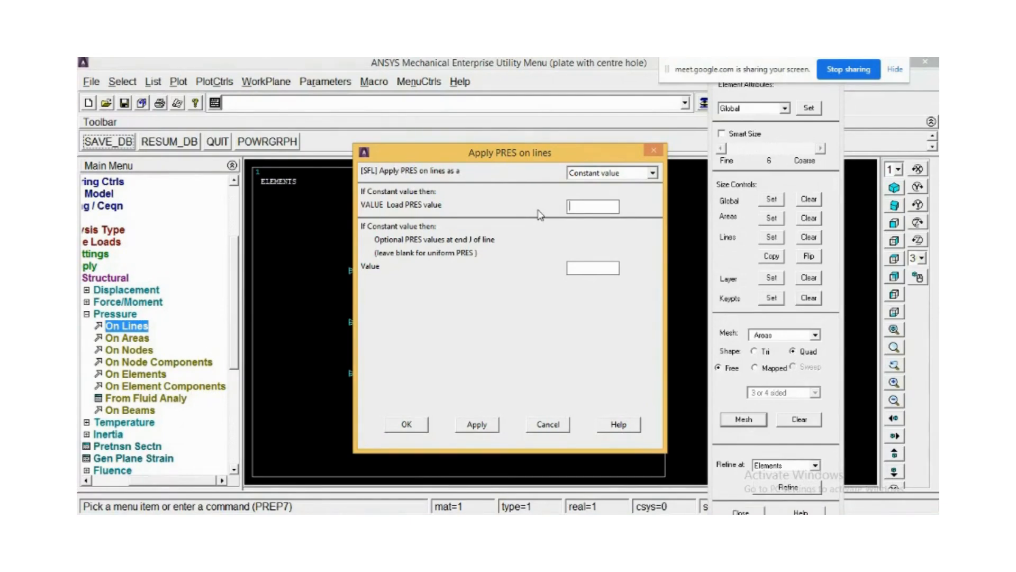
{"action": "type", "text": "5"}
{"action": "left_click", "coordinate": [413, 427]}
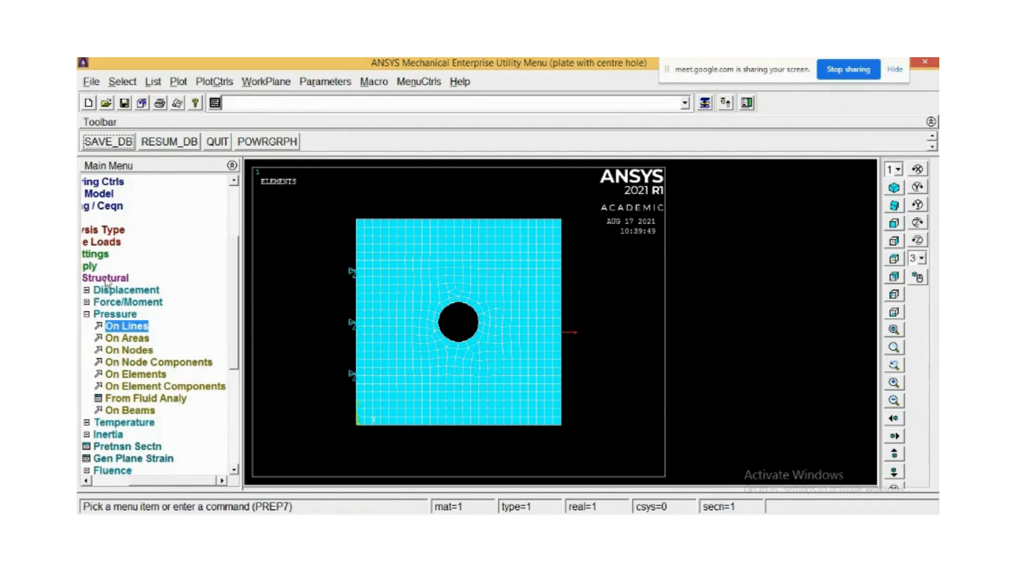
- Solve the current load step, moving the solve dialog clear of the status listing, and dismiss the completion note
{"action": "left_click_drag", "start_coordinate": [193, 480], "coordinate": [112, 479]}
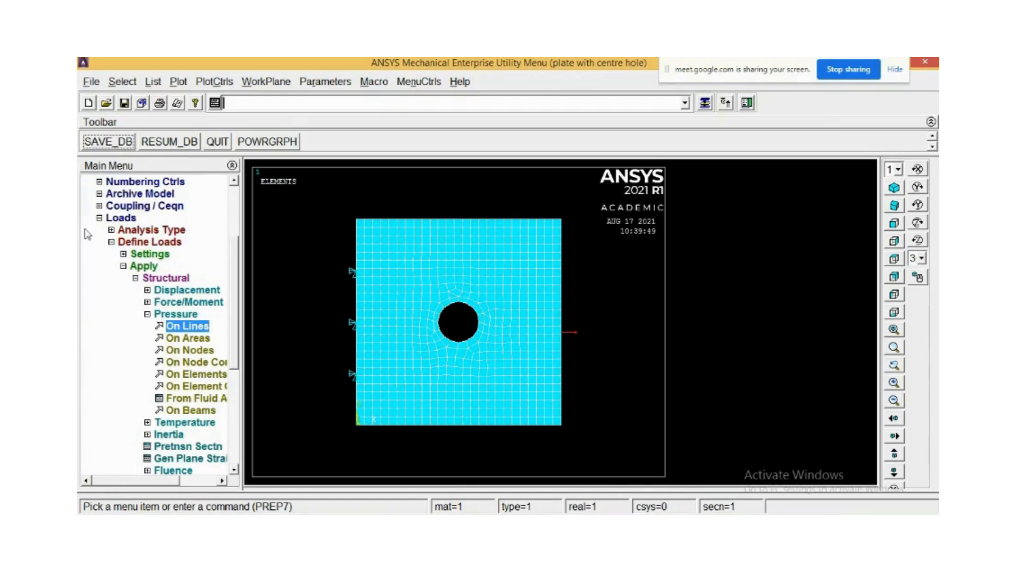
{"action": "left_click", "coordinate": [115, 217]}
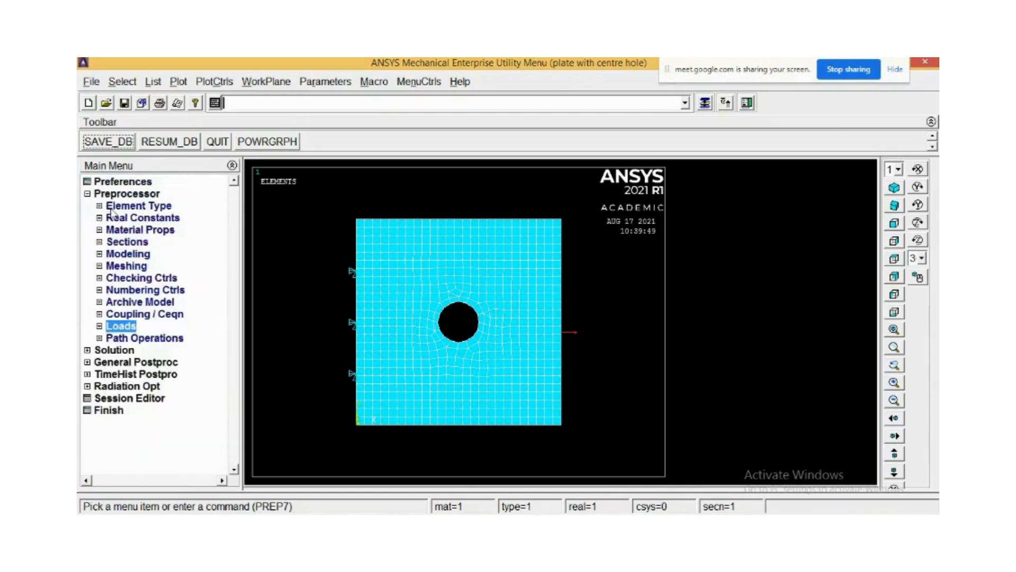
{"action": "left_click", "coordinate": [97, 350]}
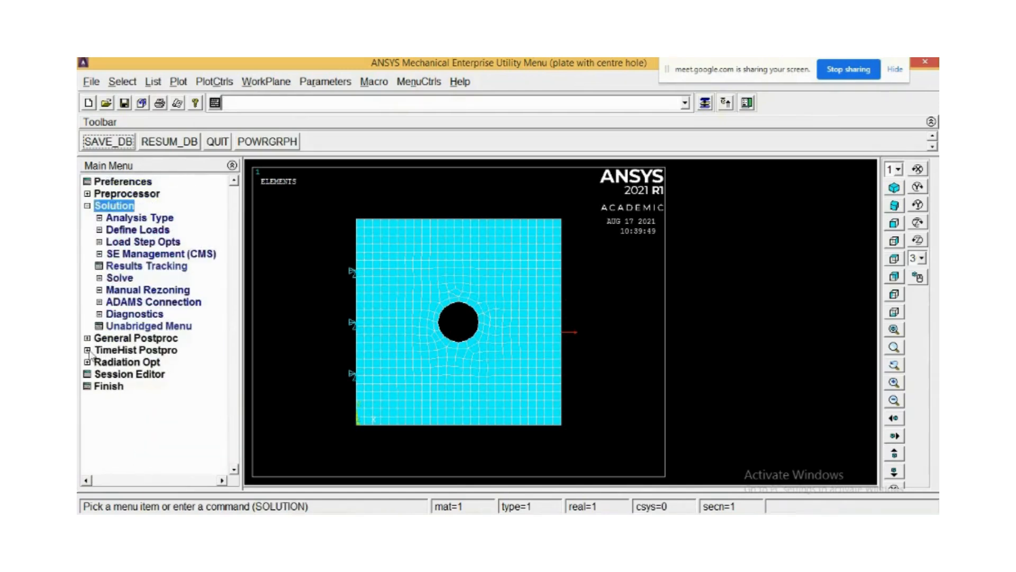
{"action": "left_click", "coordinate": [108, 281]}
{"action": "left_click", "coordinate": [144, 291]}
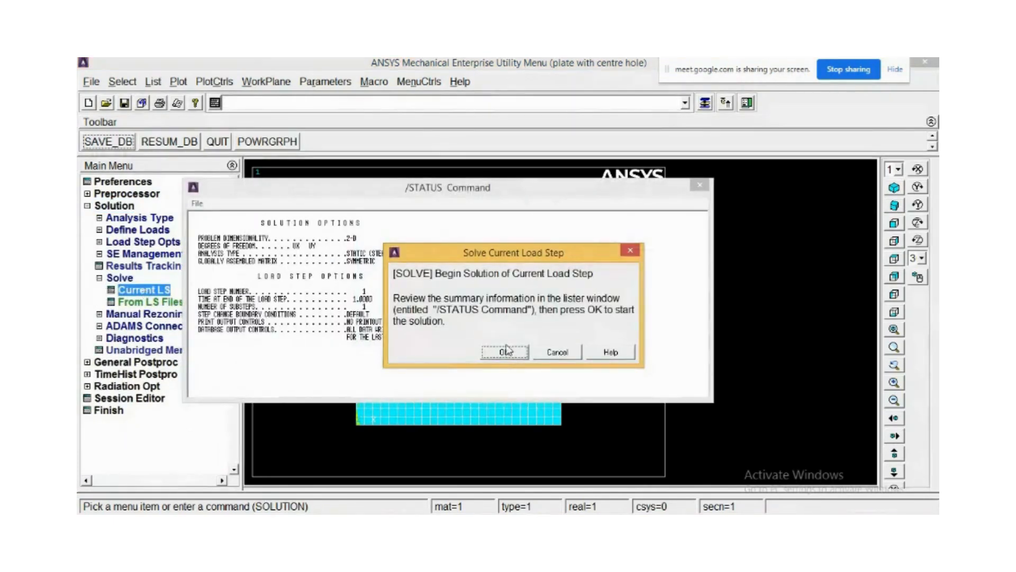
{"action": "left_click_drag", "start_coordinate": [450, 254], "coordinate": [635, 189]}
{"action": "left_click", "coordinate": [263, 237]}
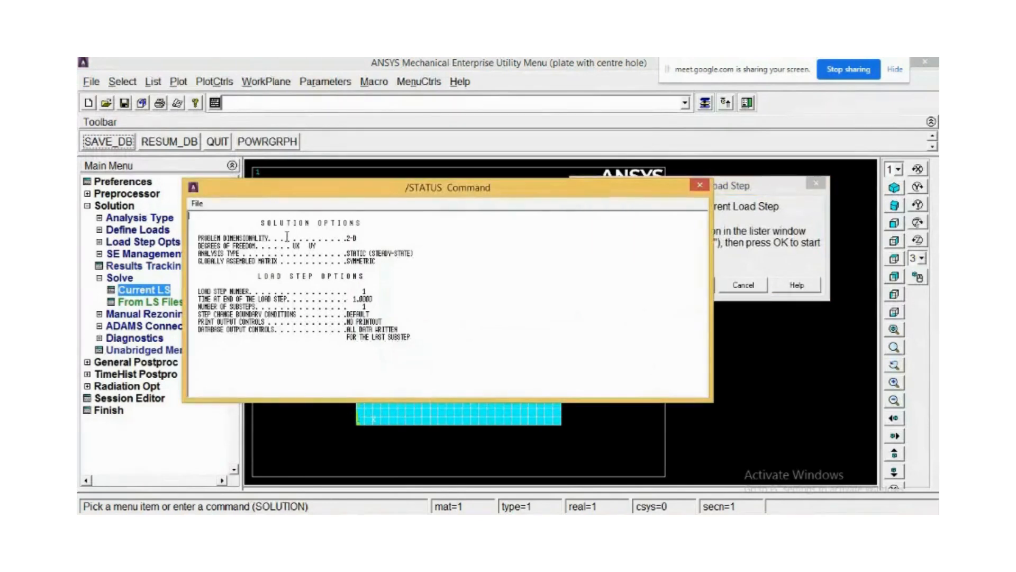
{"action": "left_click_drag", "start_coordinate": [789, 186], "coordinate": [823, 155]}
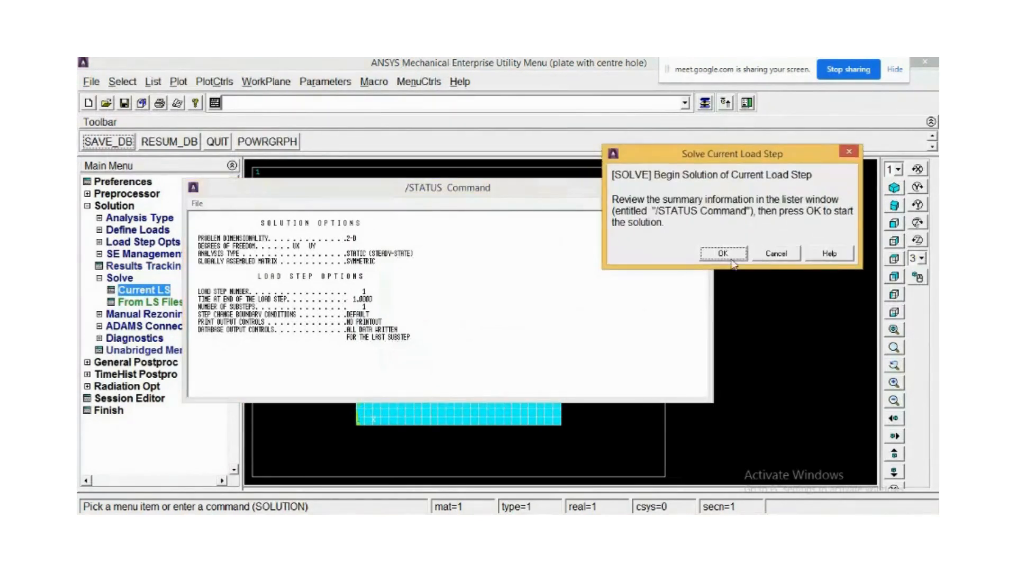
{"action": "left_click", "coordinate": [735, 258]}
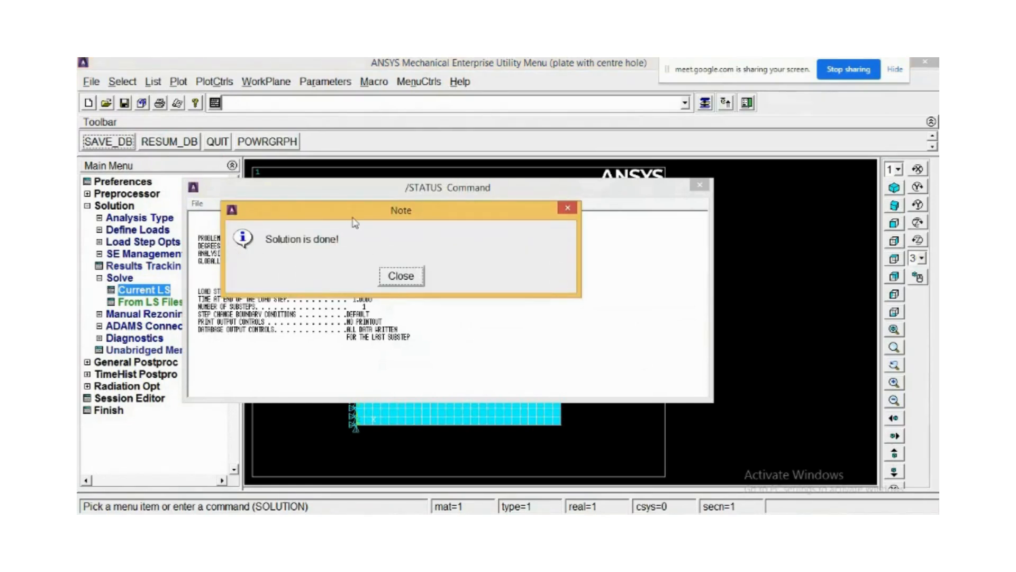
{"action": "left_click_drag", "start_coordinate": [355, 222], "coordinate": [346, 78]}
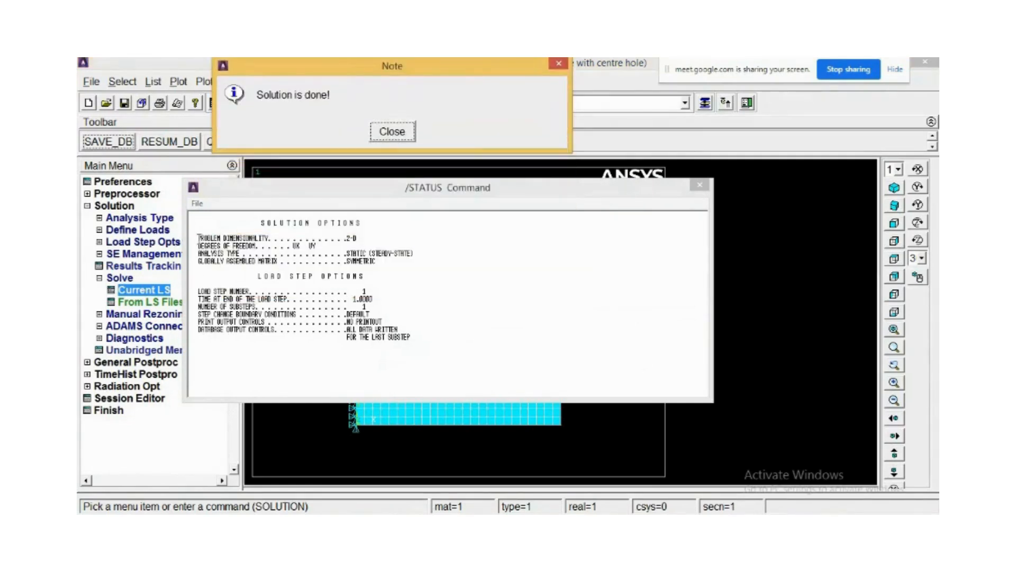
{"action": "left_click", "coordinate": [393, 133]}
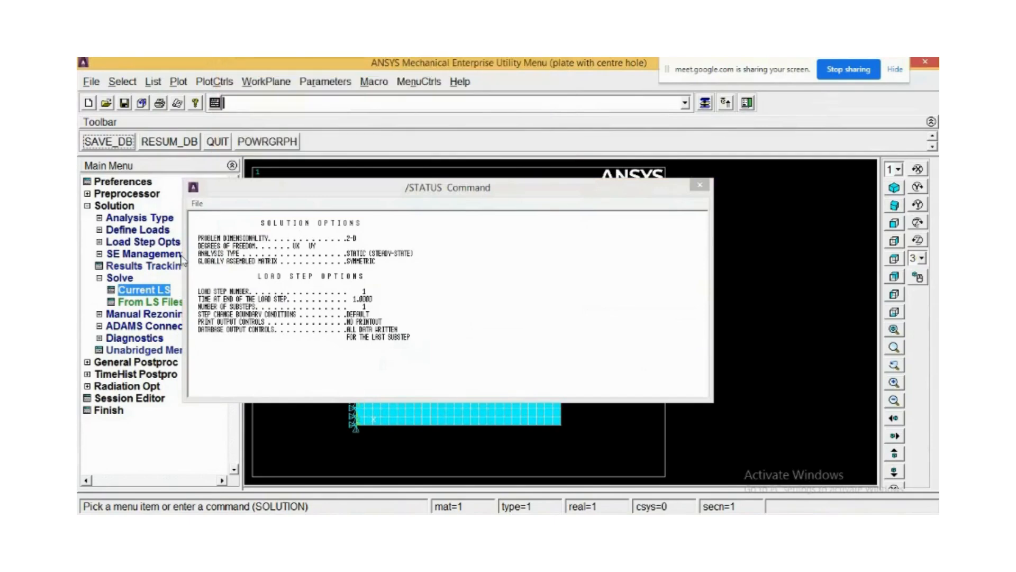
- Review the problem dimensionality, degrees of freedom, analysis type, matrix and load step options in the status listing, and close it
{"action": "left_click", "coordinate": [196, 239]}
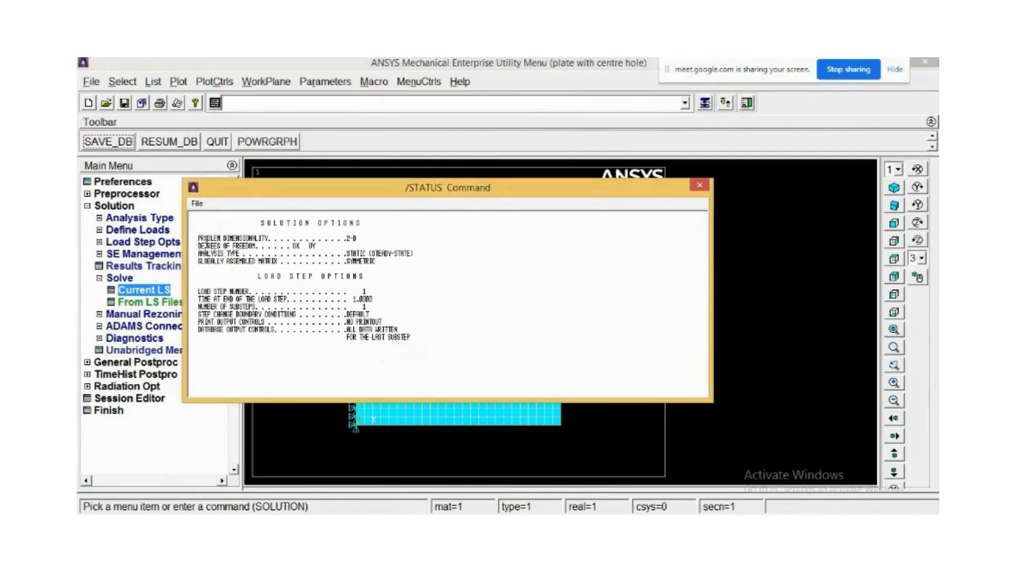
{"action": "mouse_move", "coordinate": [205, 243]}
{"action": "left_mouse_down"}
{"action": "mouse_move", "coordinate": [362, 244]}
{"action": "mouse_move", "coordinate": [192, 233]}
{"action": "left_mouse_up"}
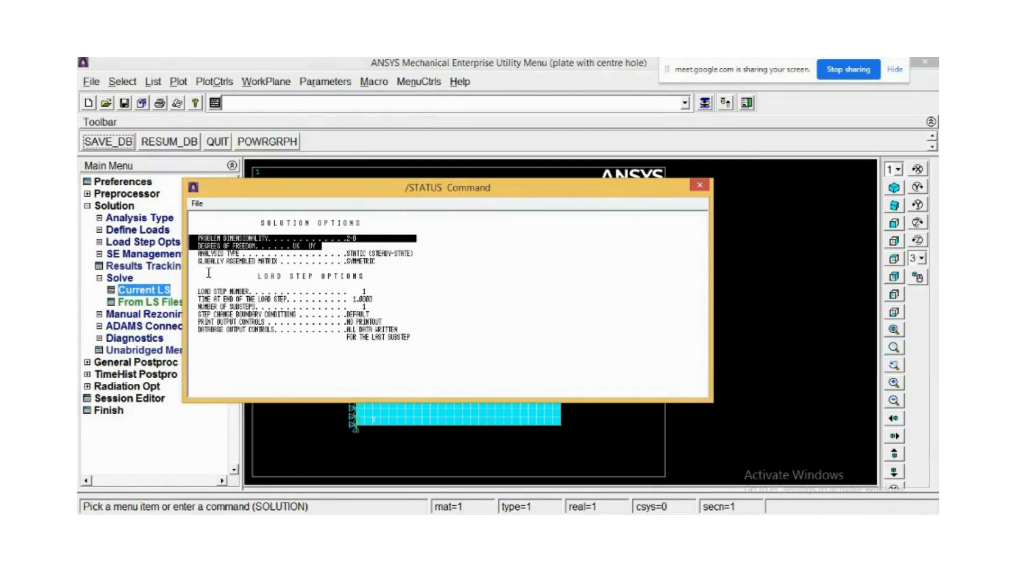
{"action": "left_click_drag", "start_coordinate": [341, 253], "coordinate": [424, 254]}
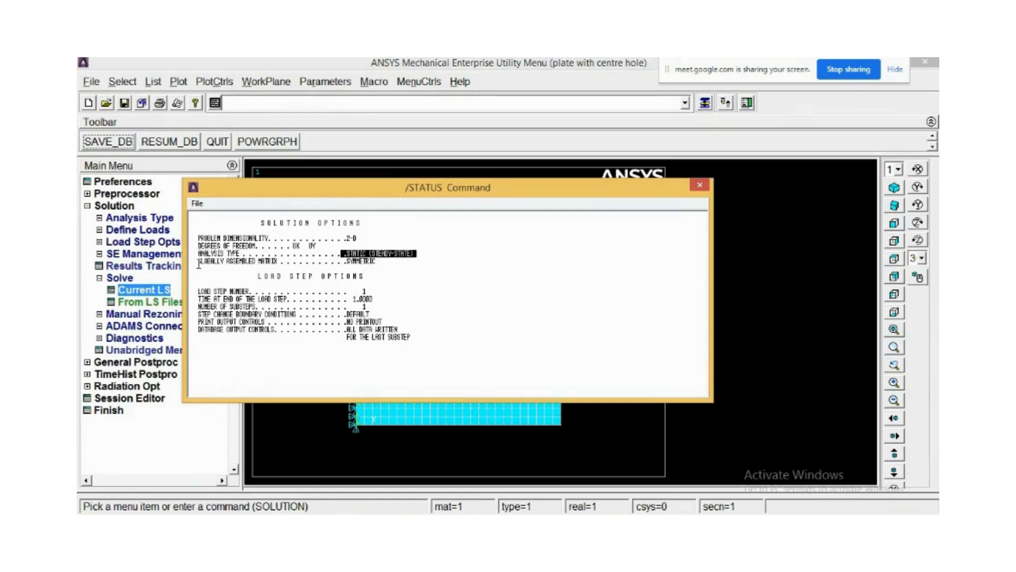
{"action": "left_click_drag", "start_coordinate": [199, 263], "coordinate": [391, 264]}
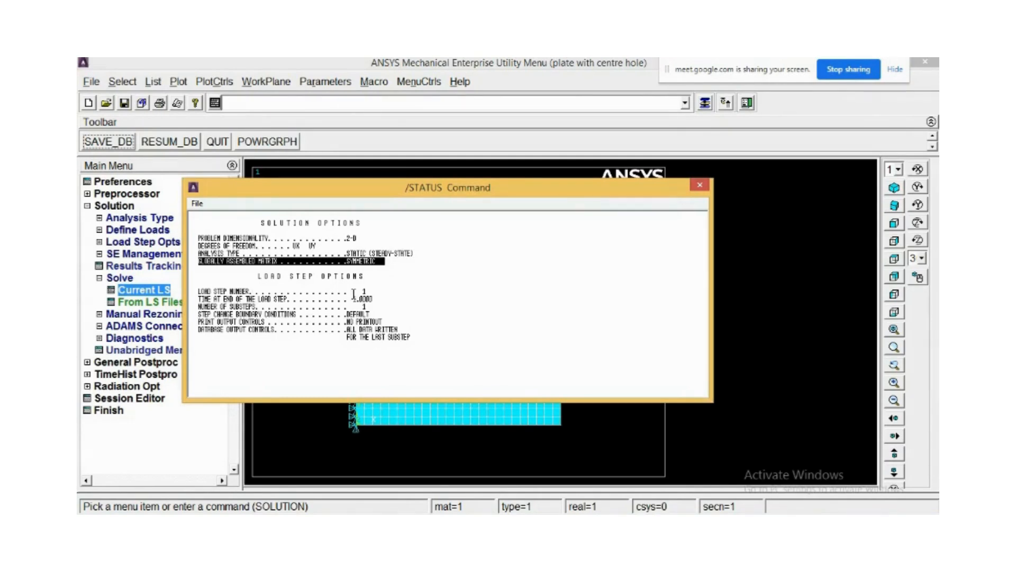
{"action": "left_click_drag", "start_coordinate": [363, 291], "coordinate": [371, 307]}
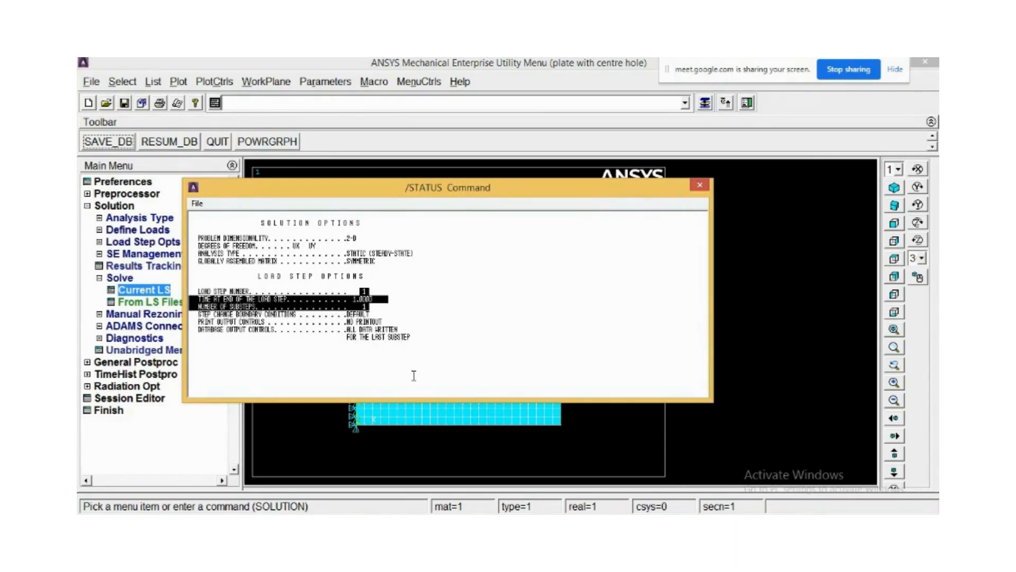
{"action": "left_click", "coordinate": [695, 186]}
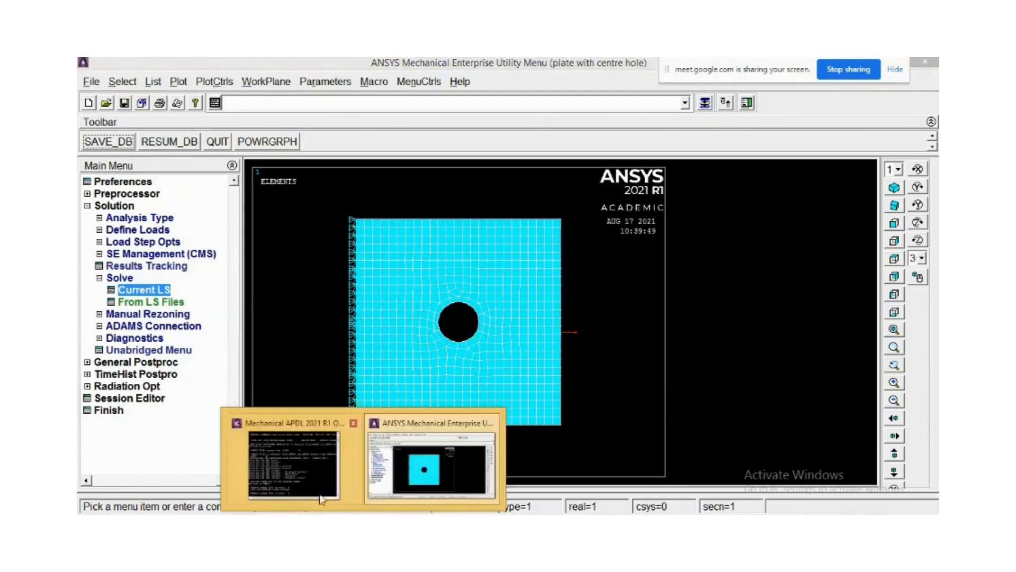
- Switch to the Mechanical APDL Output Window, dock it for reading, and examine the solver statistics, calculation times and load step options
{"action": "left_click", "coordinate": [321, 499]}
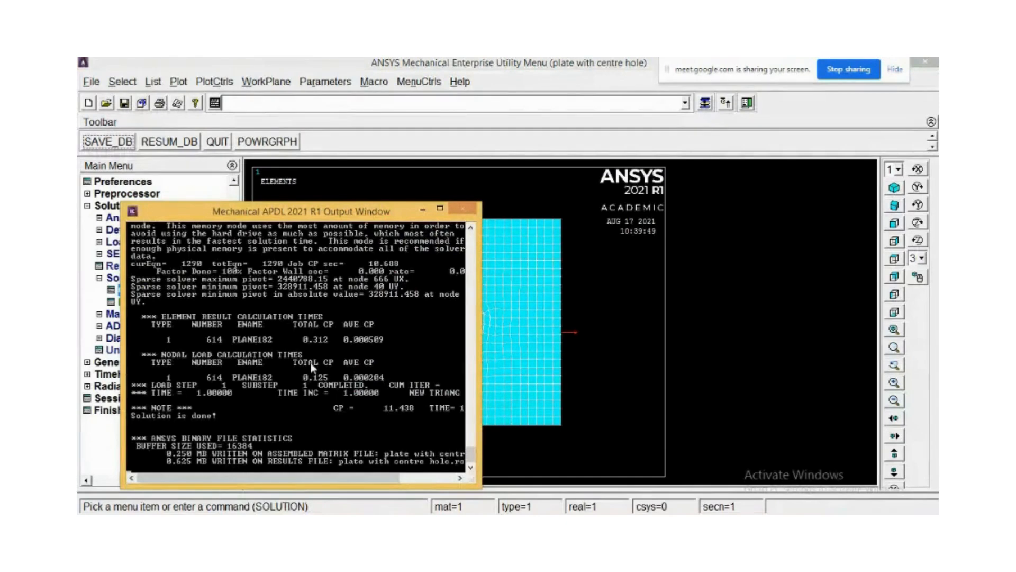
{"action": "scroll", "coordinate": [313, 367], "scroll_direction": "up", "scroll_amount": 7}
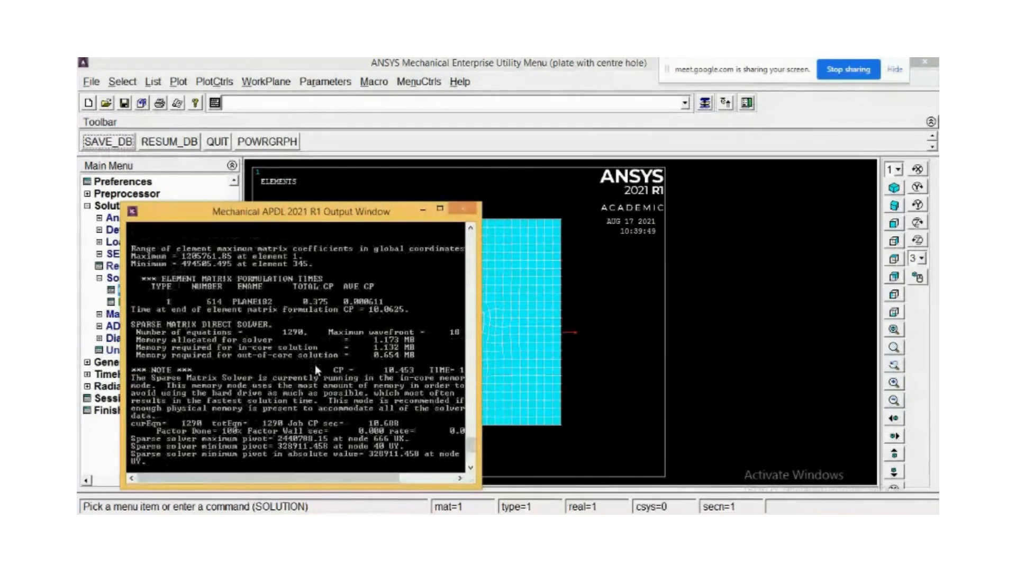
{"action": "key", "text": "super+Left"}
{"action": "scroll", "coordinate": [313, 377], "scroll_direction": "down", "scroll_amount": 2}
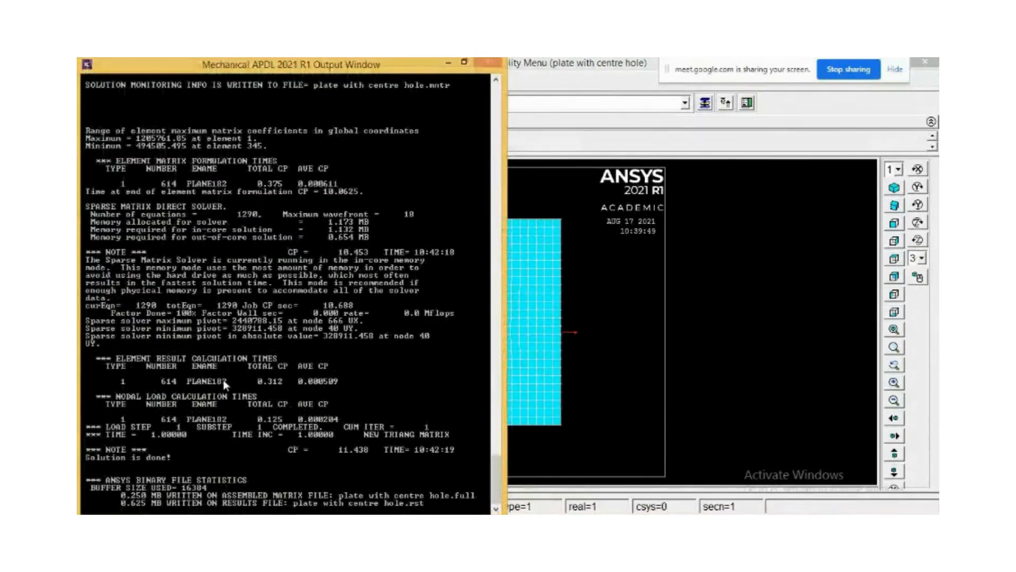
{"action": "scroll", "coordinate": [225, 385], "scroll_direction": "up", "scroll_amount": 1}
{"action": "scroll", "coordinate": [222, 388], "scroll_direction": "up", "scroll_amount": 4}
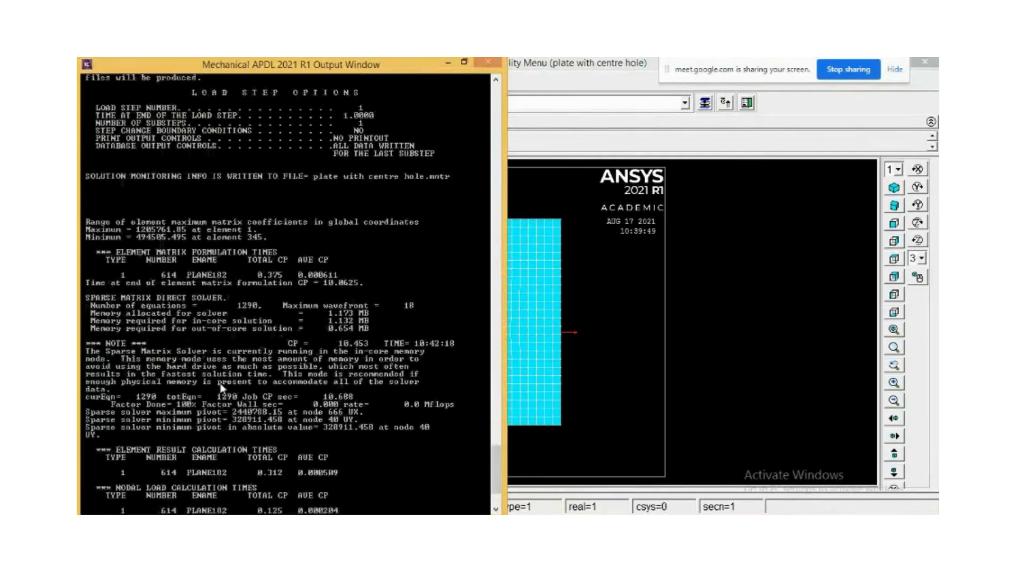
{"action": "scroll", "coordinate": [227, 301], "scroll_direction": "up", "scroll_amount": 1}
{"action": "scroll", "coordinate": [232, 300], "scroll_direction": "up", "scroll_amount": 9}
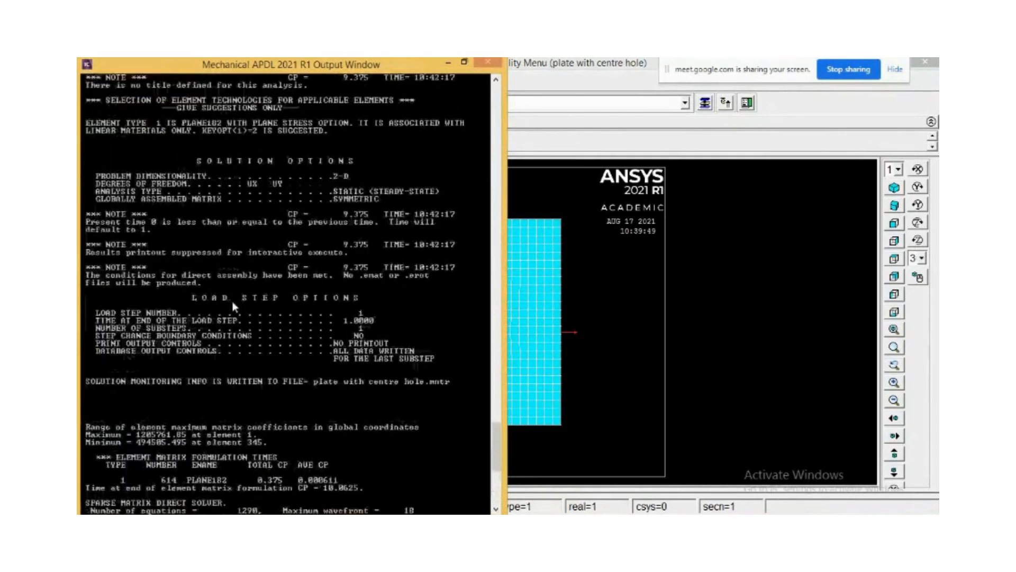
- Trace the output log back through the applied loads, constraints and meshing records, return to its final file statistics, and minimize the window
{"action": "scroll", "coordinate": [232, 300], "scroll_direction": "up", "scroll_amount": 2}
{"action": "scroll", "coordinate": [311, 262], "scroll_direction": "up", "scroll_amount": 8}
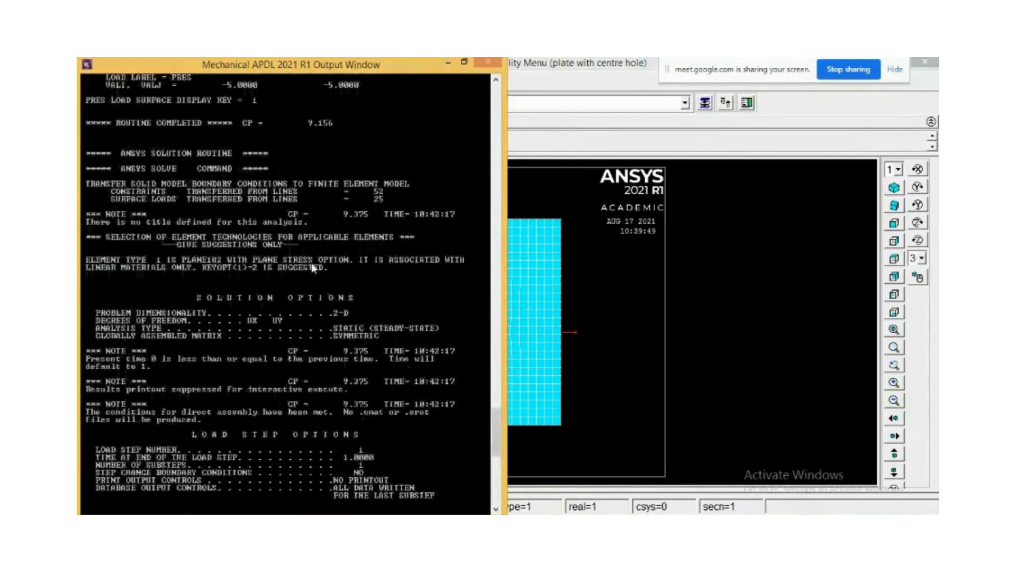
{"action": "scroll", "coordinate": [311, 262], "scroll_direction": "up", "scroll_amount": 3}
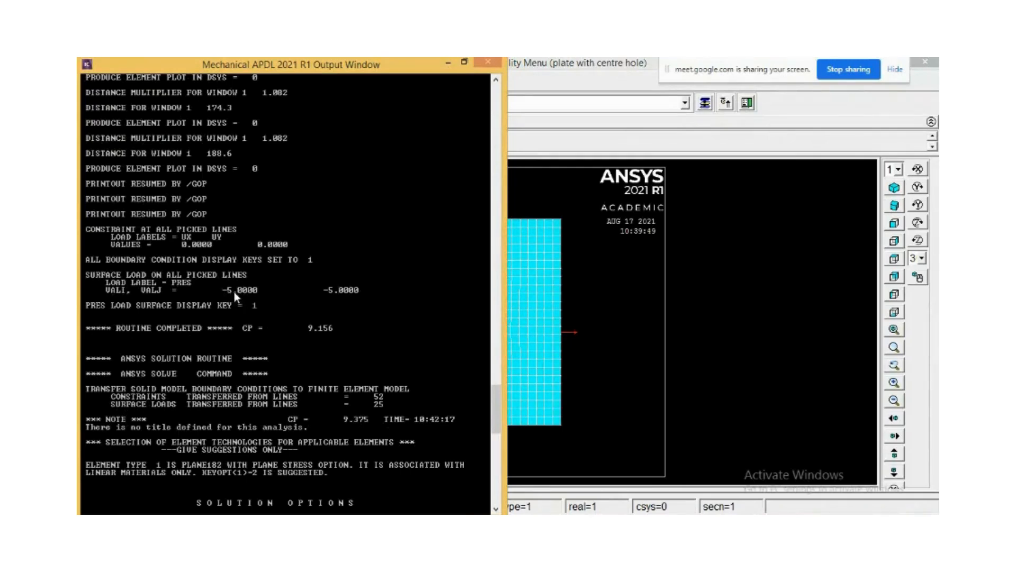
{"action": "scroll", "coordinate": [247, 290], "scroll_direction": "up", "scroll_amount": 5}
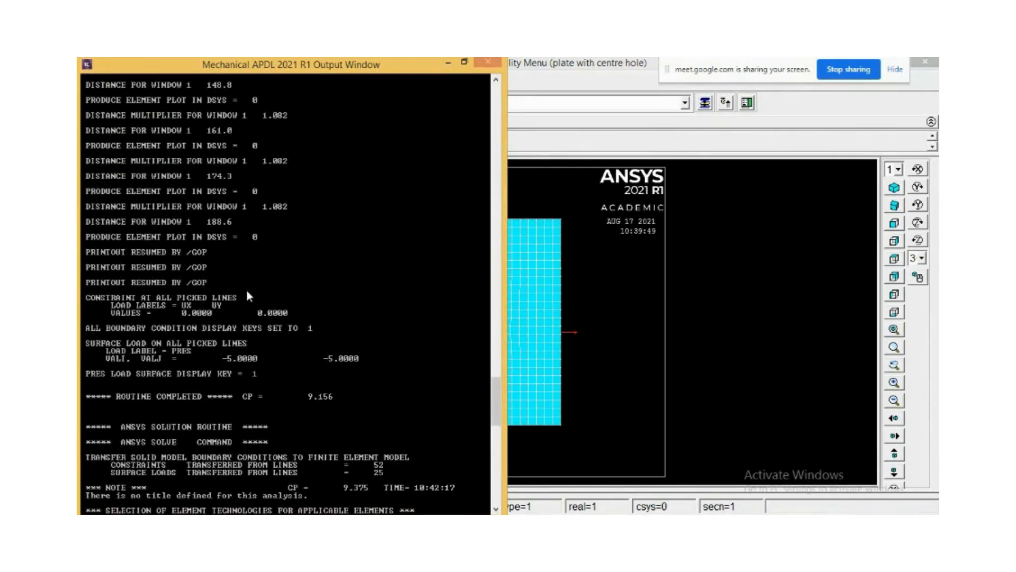
{"action": "scroll", "coordinate": [246, 291], "scroll_direction": "up", "scroll_amount": 4}
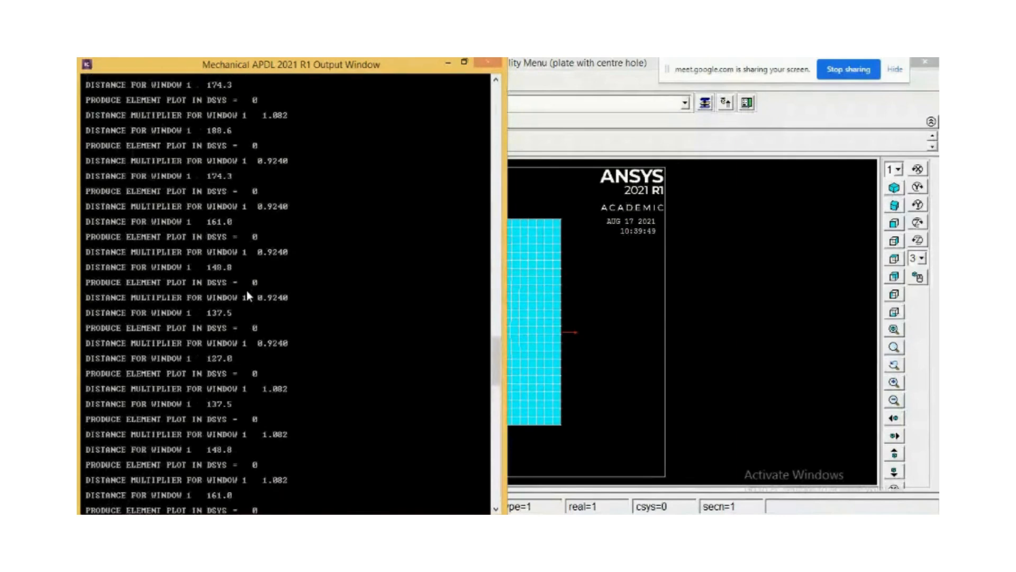
{"action": "scroll", "coordinate": [247, 290], "scroll_direction": "up", "scroll_amount": 10}
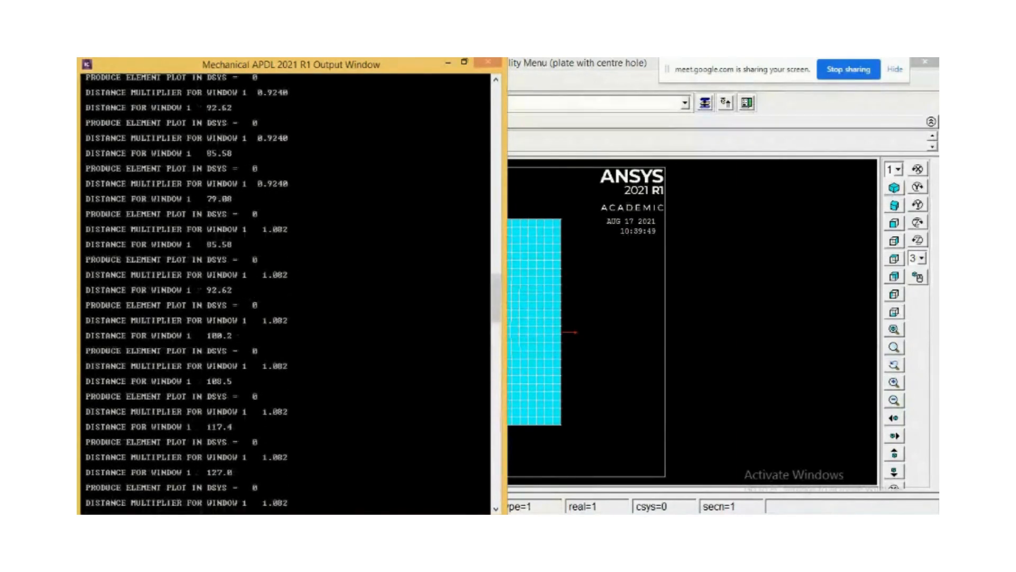
{"action": "scroll", "coordinate": [300, 455], "scroll_direction": "up", "scroll_amount": 6}
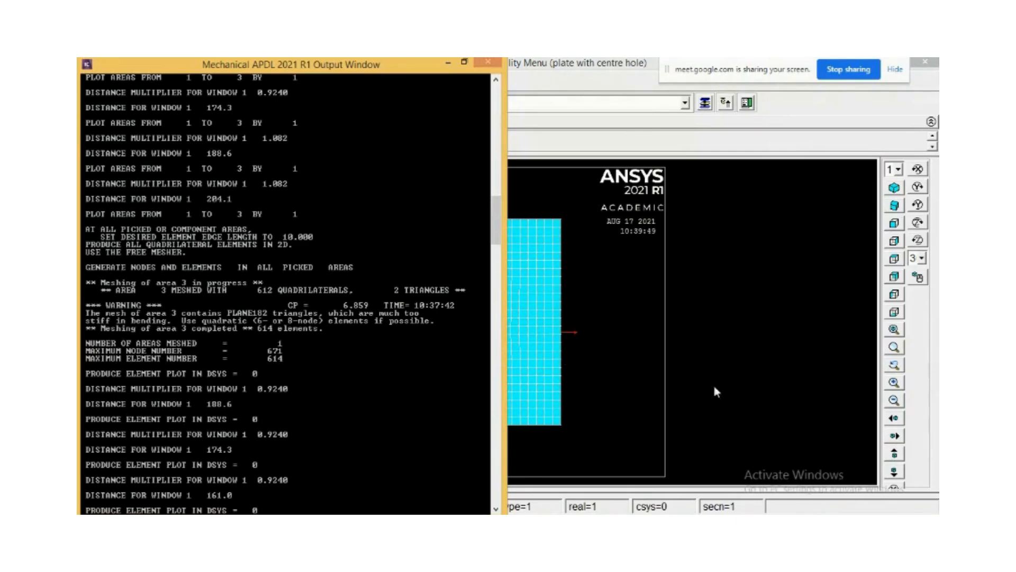
{"action": "left_click_drag", "start_coordinate": [493, 204], "coordinate": [495, 466]}
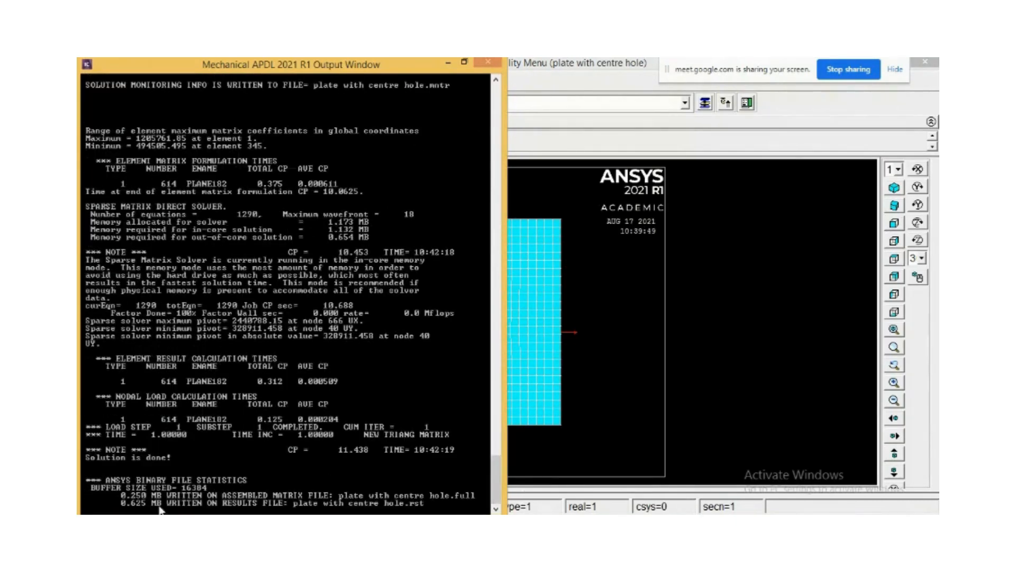
{"action": "left_click", "coordinate": [449, 63]}
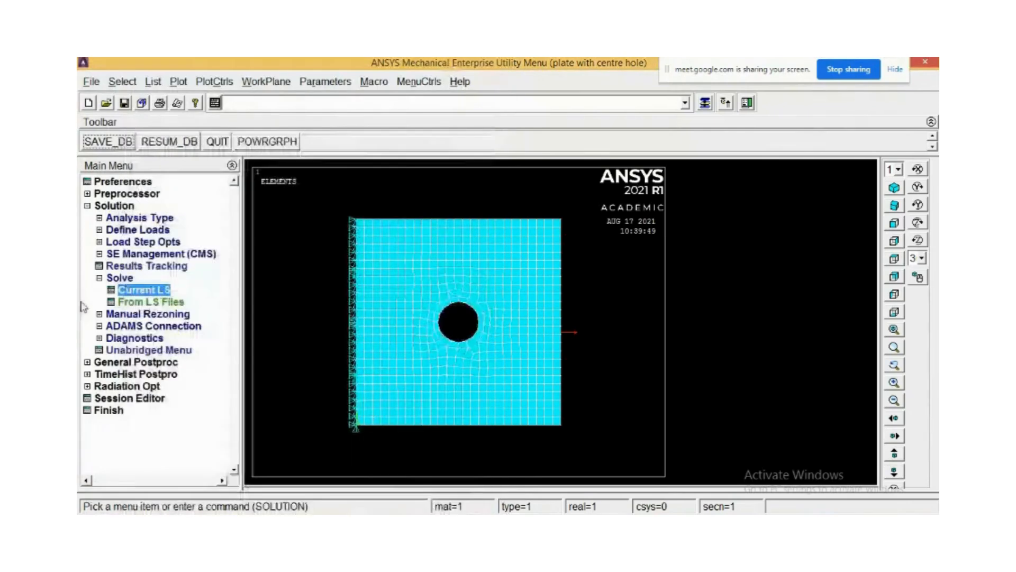
- Plot the nodal solution contour of the displacement vector sum in the general postprocessor, showing the deformed shape only
{"action": "left_click", "coordinate": [87, 363]}
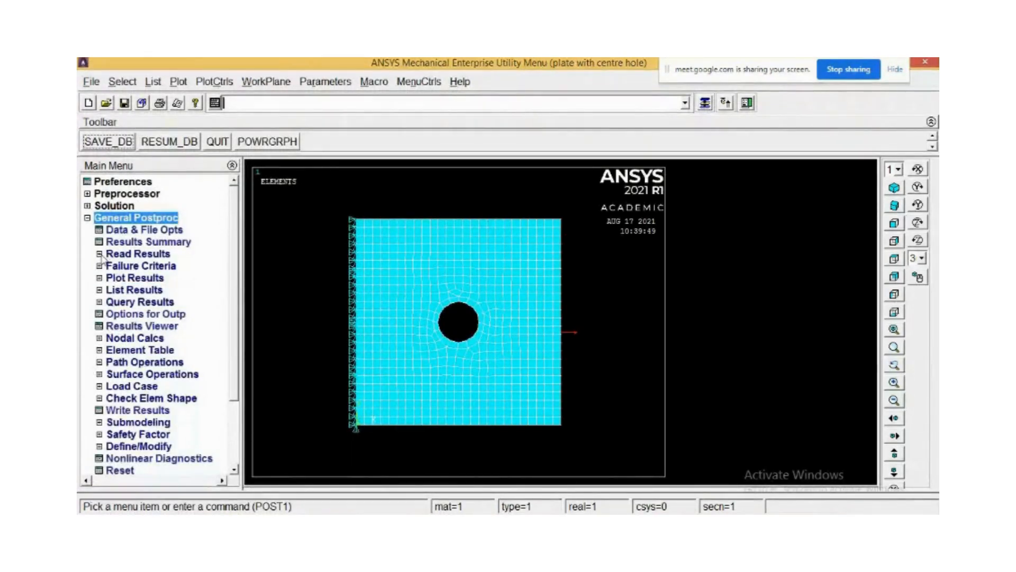
{"action": "left_click", "coordinate": [100, 278]}
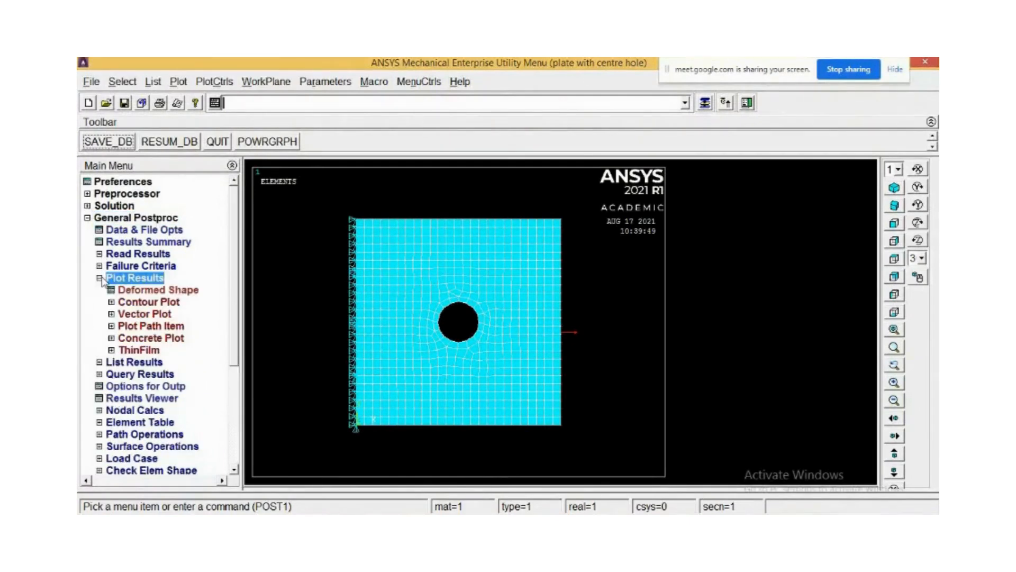
{"action": "left_click", "coordinate": [135, 303]}
{"action": "left_click", "coordinate": [139, 316]}
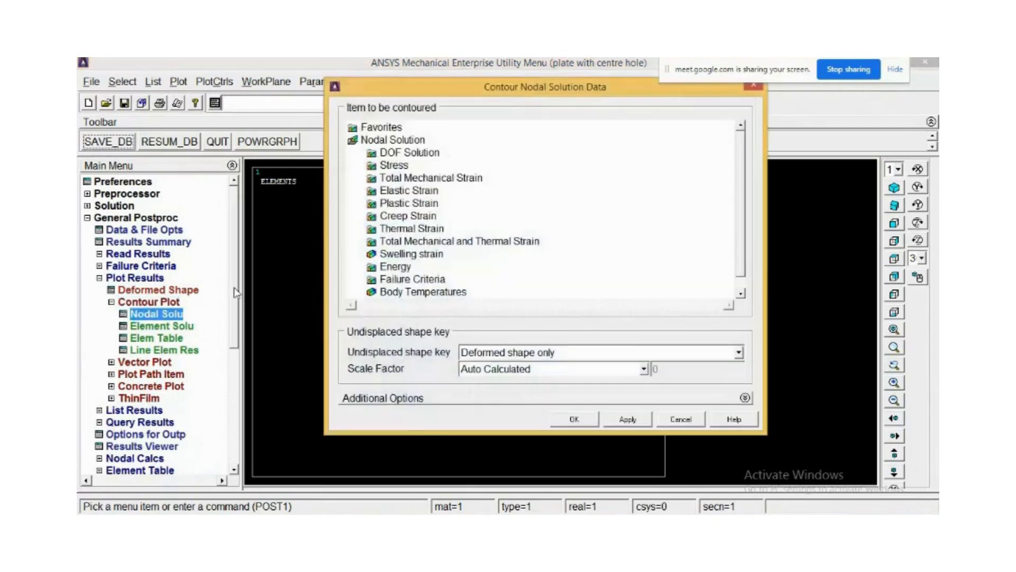
{"action": "double_click", "coordinate": [391, 153]}
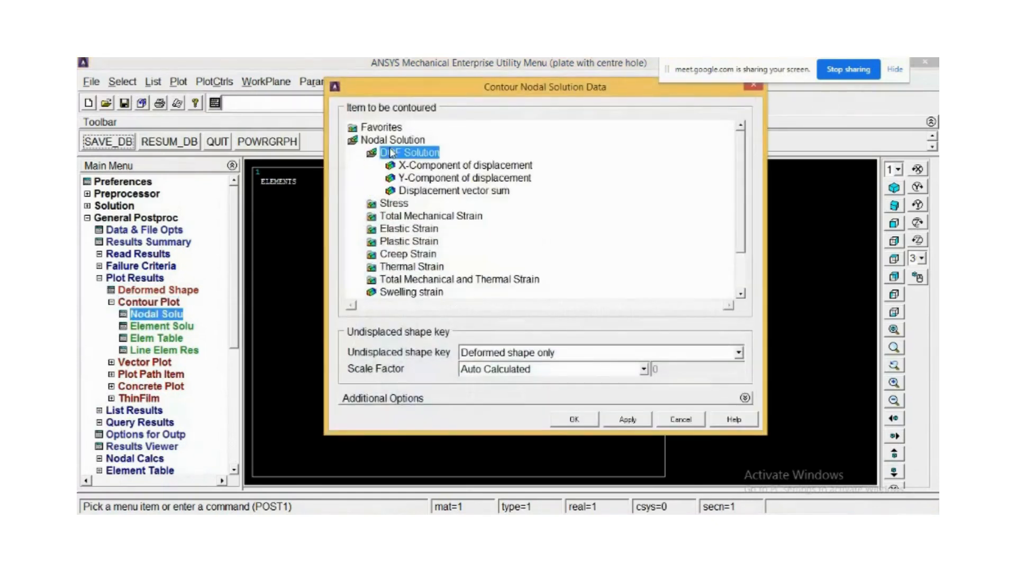
{"action": "left_click", "coordinate": [417, 194]}
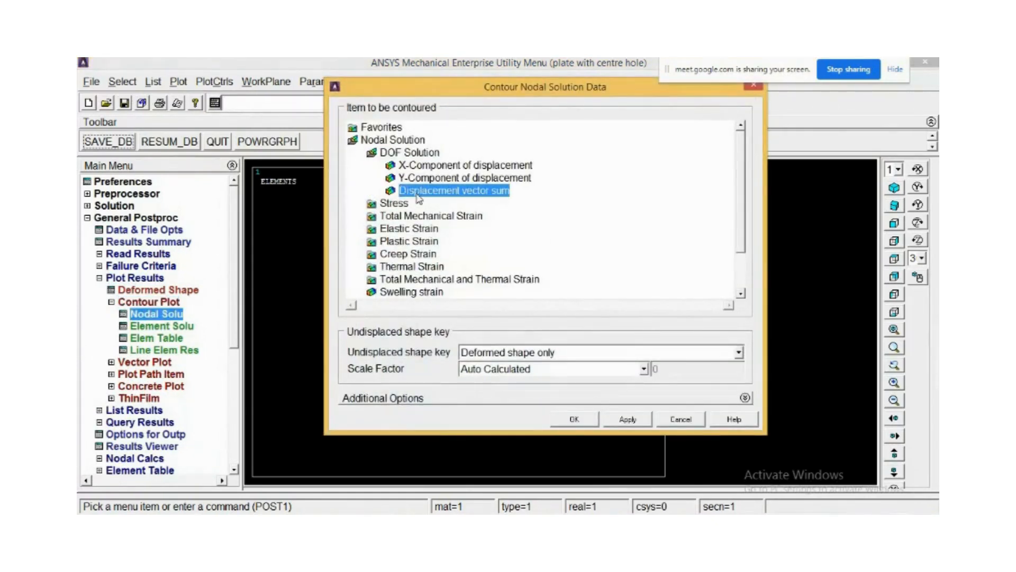
{"action": "left_click", "coordinate": [586, 419]}
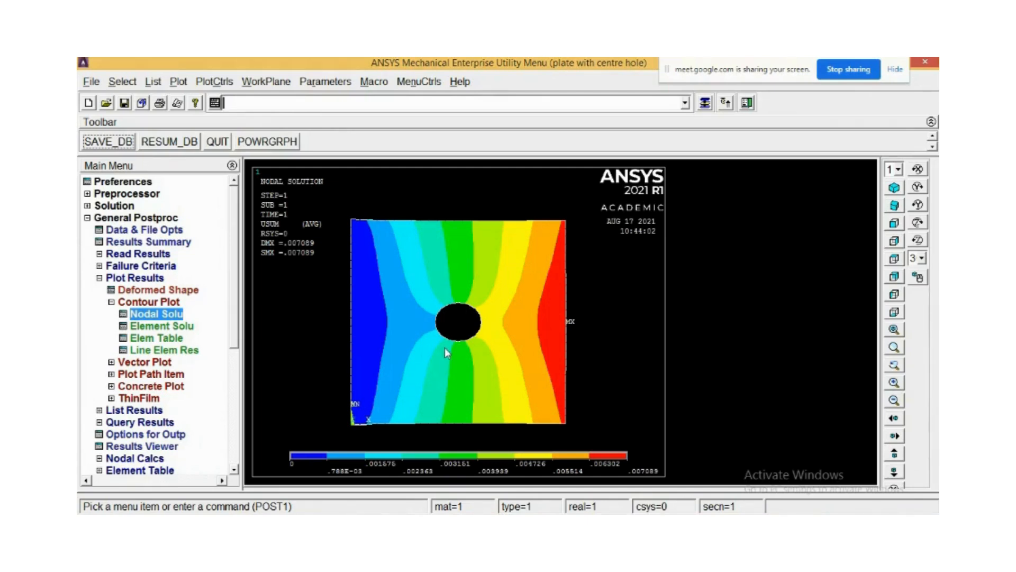
- Animate the displacement contour with the ancntr command, stop and close the animation, and replot the displacement vector sum
{"action": "type", "text": "an"}
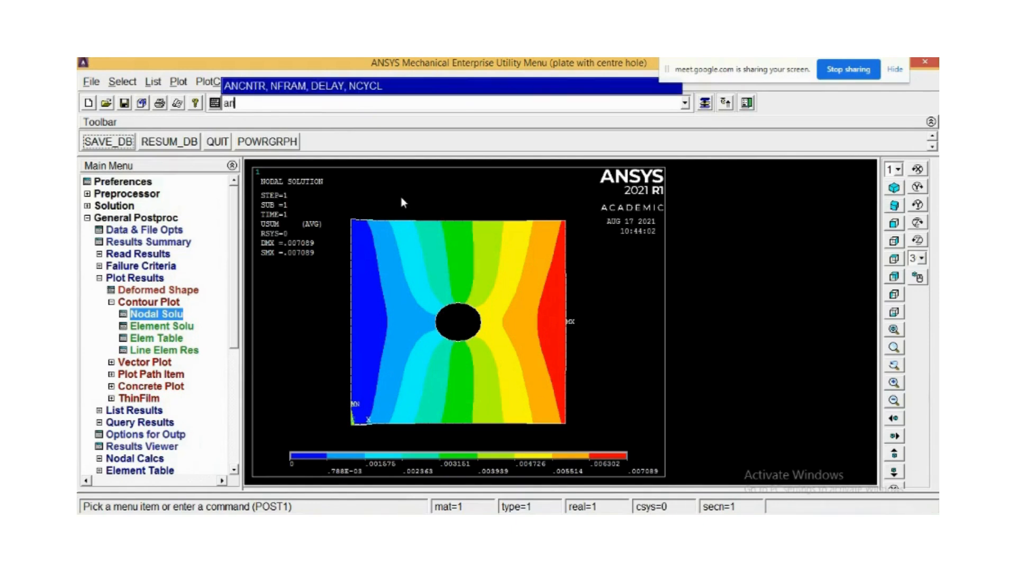
{"action": "type", "text": "cntr"}
{"action": "key", "text": "Return"}
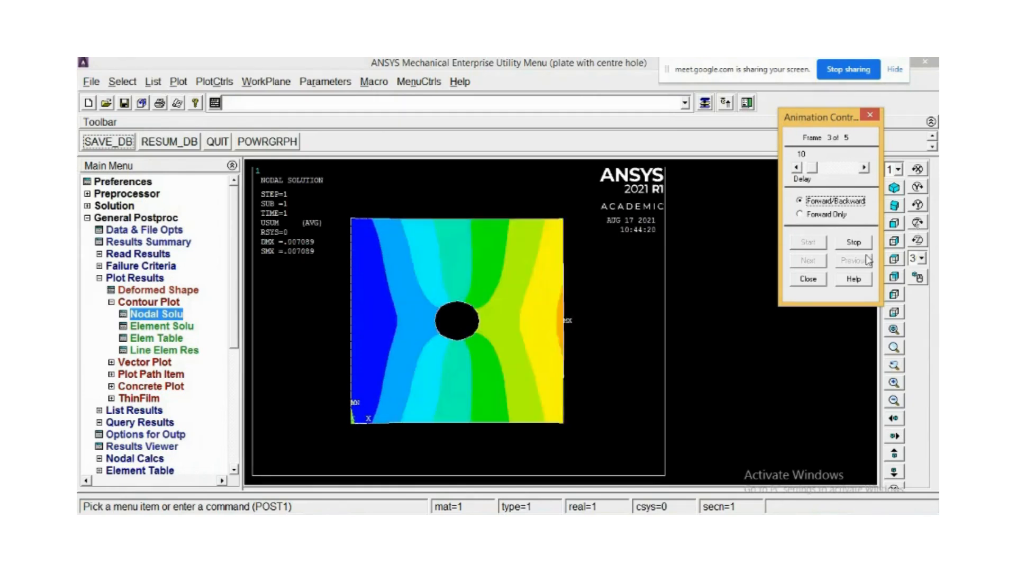
{"action": "left_click", "coordinate": [854, 242]}
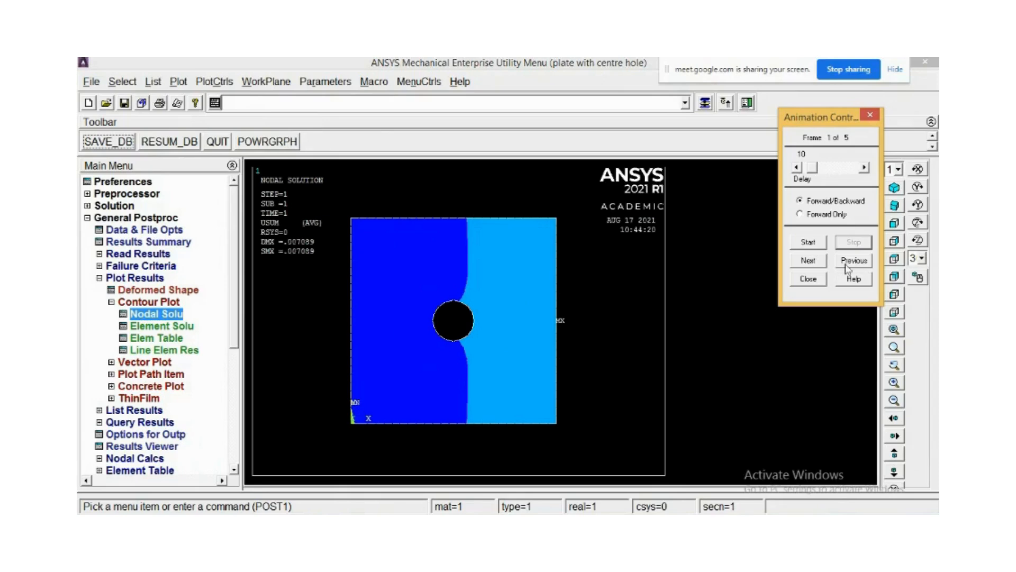
{"action": "left_click", "coordinate": [816, 284]}
{"action": "left_click", "coordinate": [151, 317]}
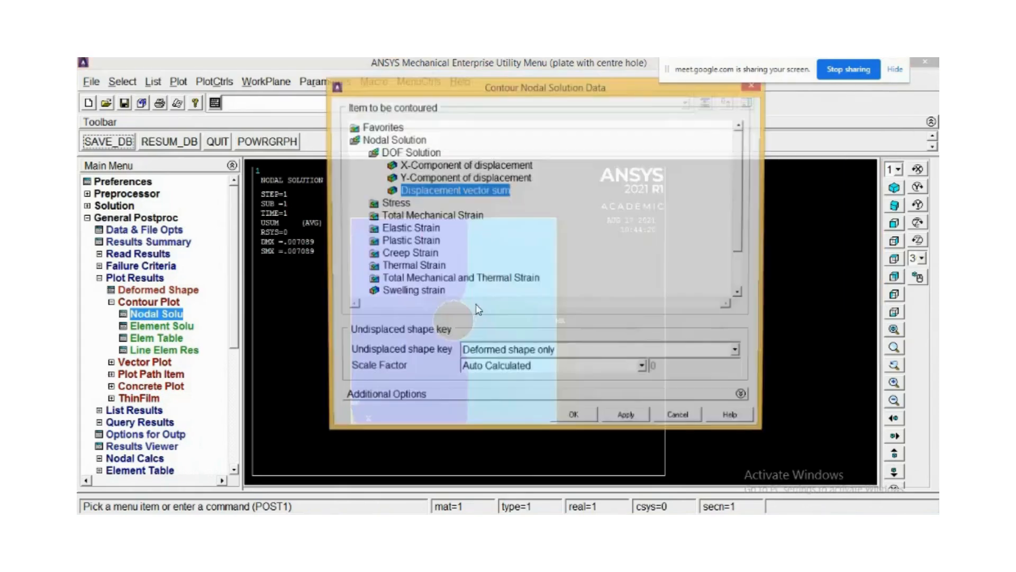
{"action": "left_click", "coordinate": [575, 420]}
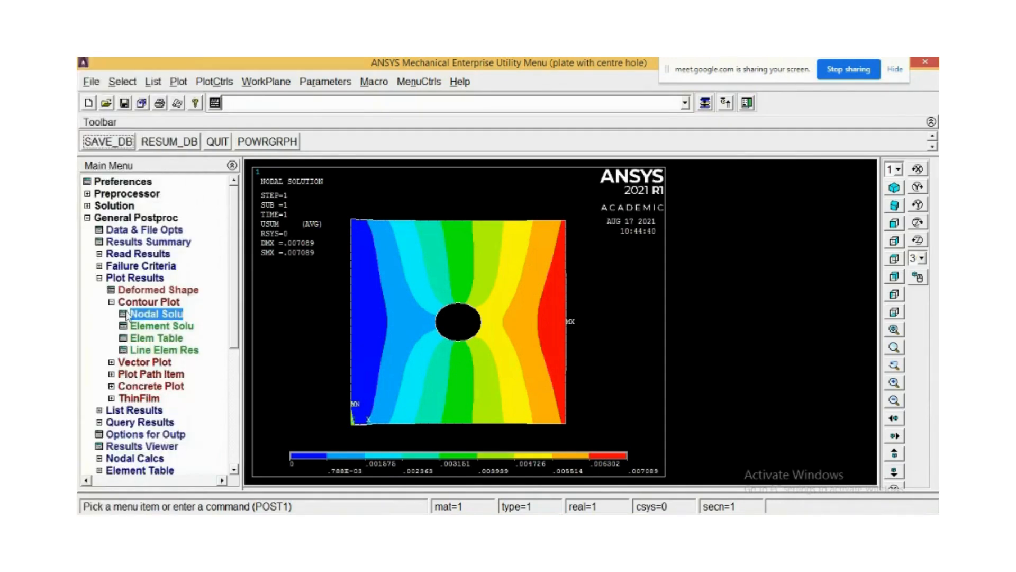
- Plot the nodal solution contour of the von Mises stress on the deformed shape and inspect it around the centre hole
{"action": "left_click", "coordinate": [158, 314]}
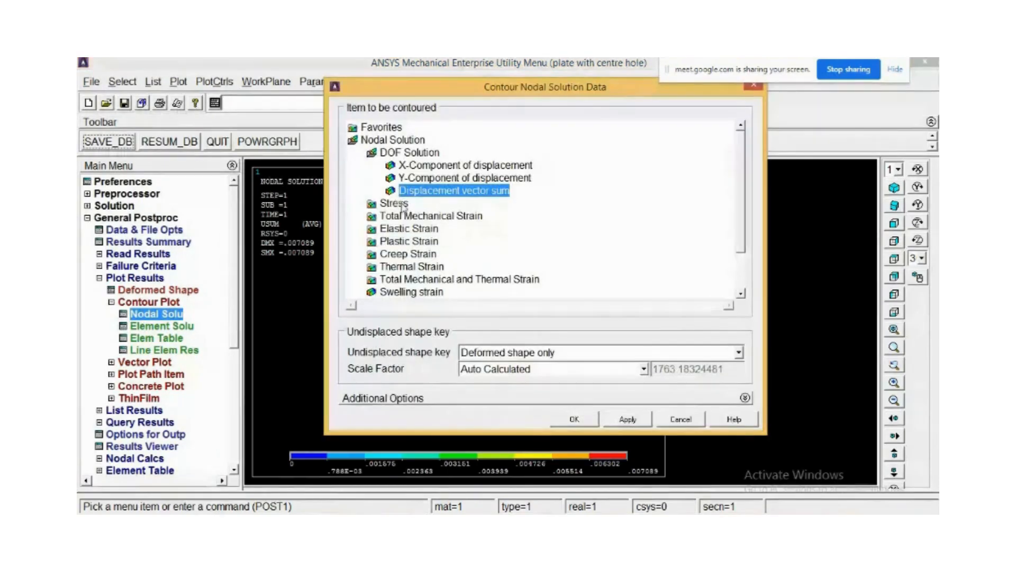
{"action": "left_click", "coordinate": [396, 202]}
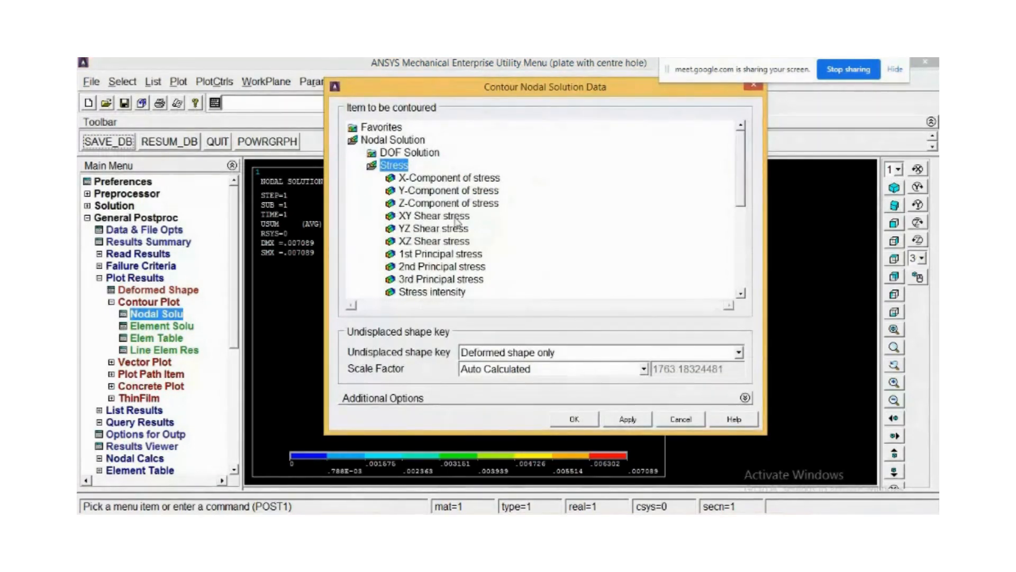
{"action": "scroll", "coordinate": [482, 199], "scroll_direction": "down", "scroll_amount": 3}
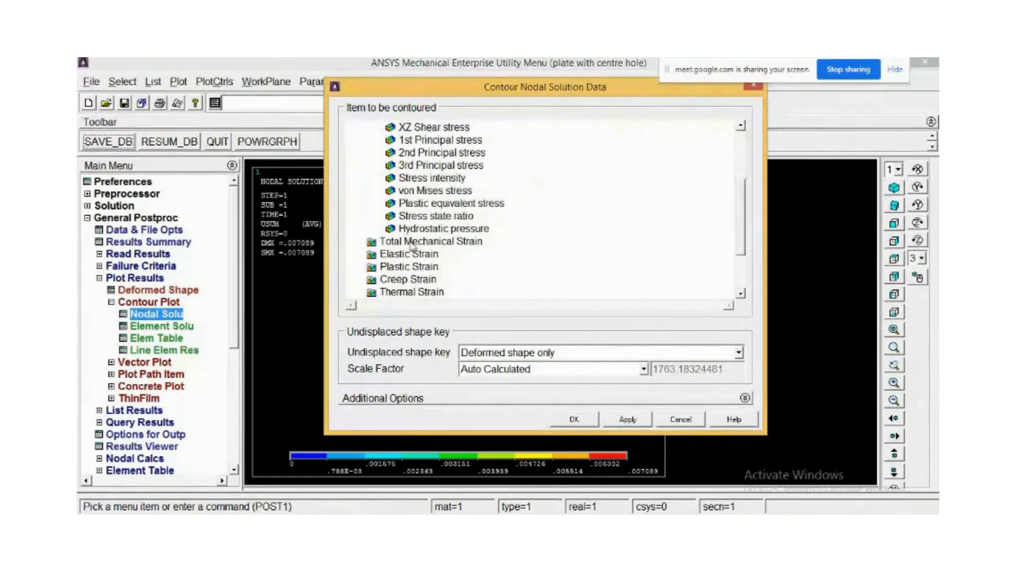
{"action": "left_click", "coordinate": [428, 190]}
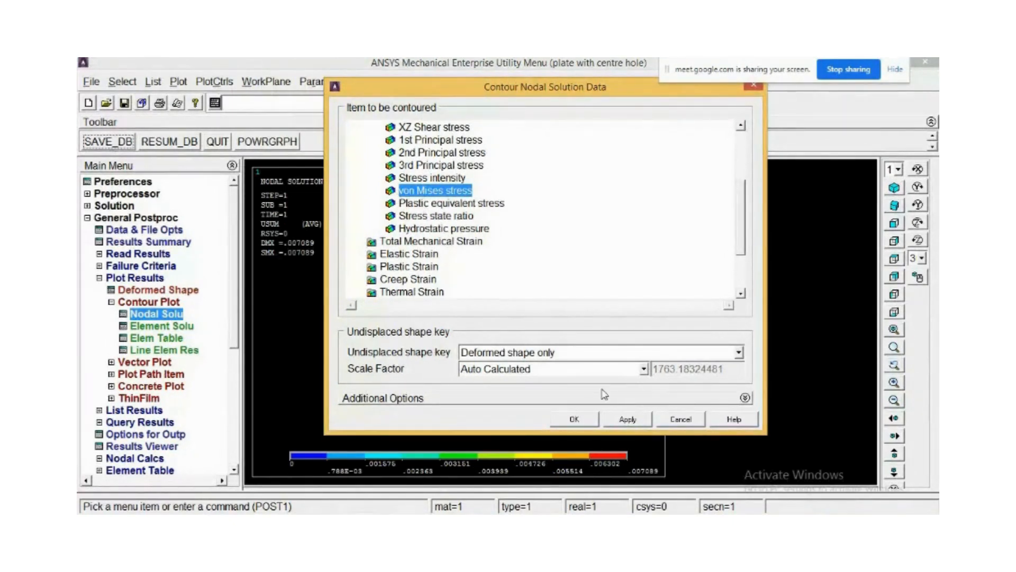
{"action": "left_click", "coordinate": [580, 422]}
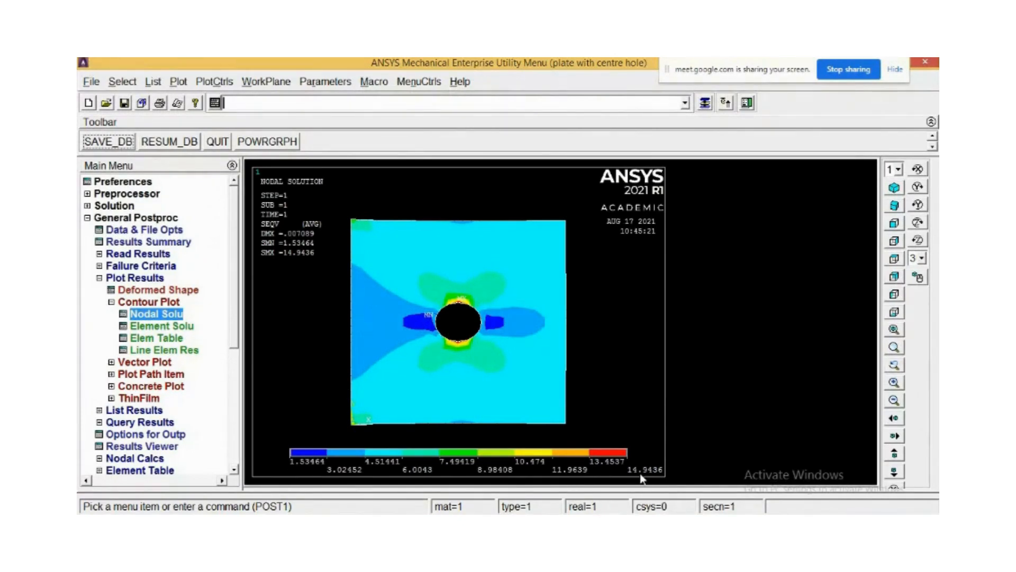
{"action": "scroll", "coordinate": [451, 329], "scroll_direction": "up", "scroll_amount": 5}
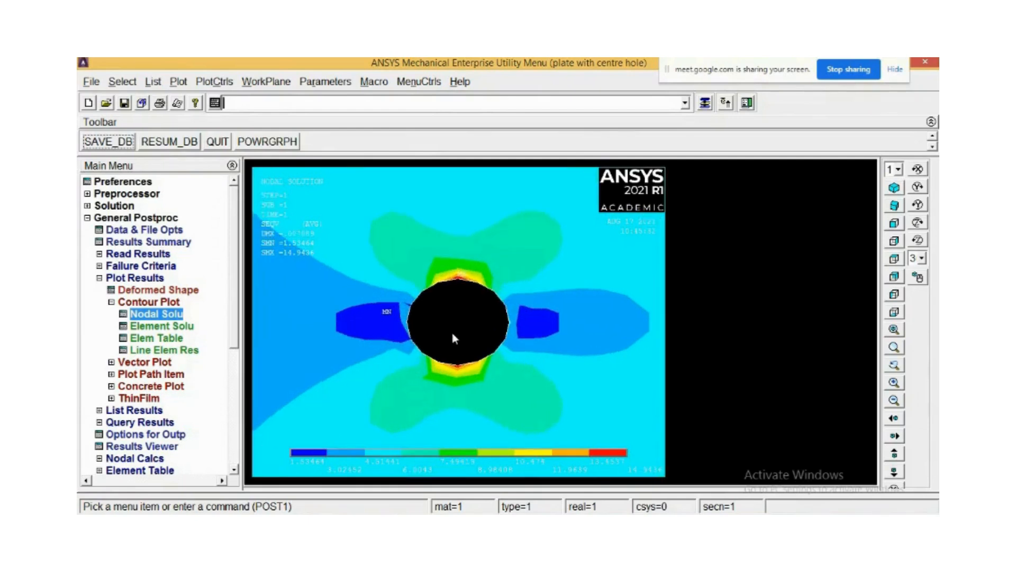